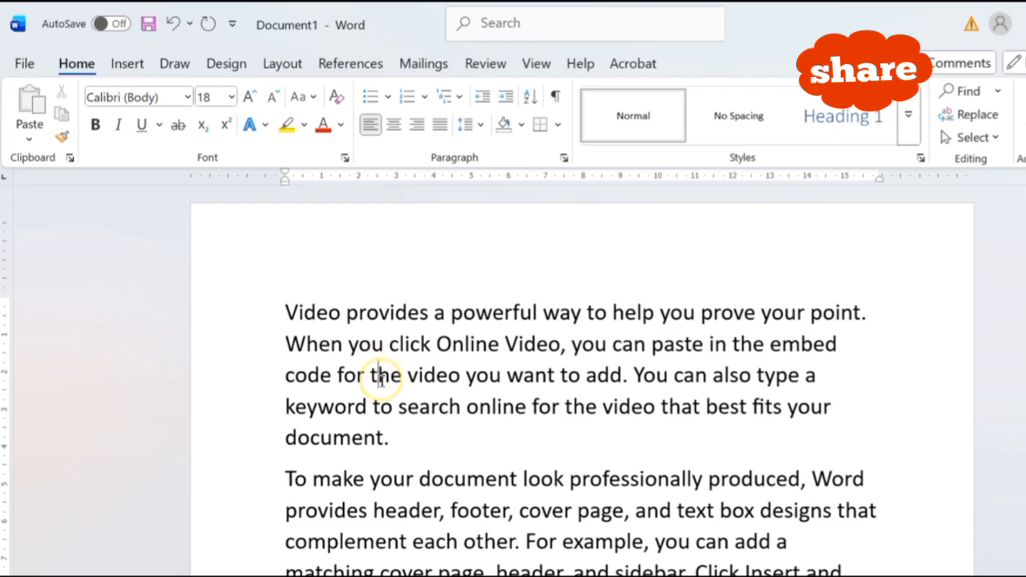
Undo the Hindi font tried on the whole document and set all of its text in Times New Roman.
{"action": "key", "text": "ctrl+a"}
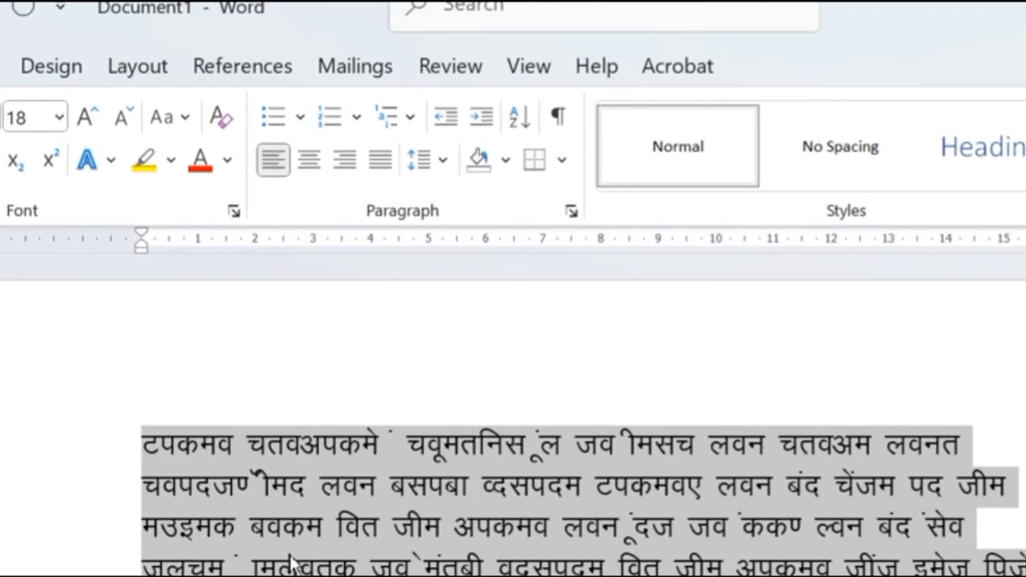
{"action": "key", "text": "ctrl+z"}
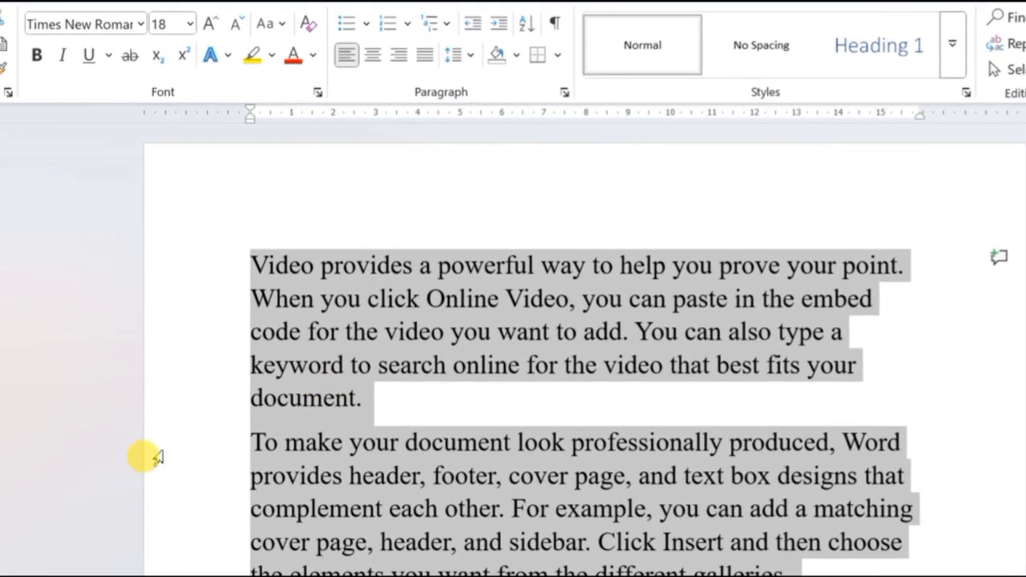
{"action": "left_click", "coordinate": [447, 367]}
{"action": "scroll", "coordinate": [449, 369], "scroll_direction": "up", "scroll_amount": 2}
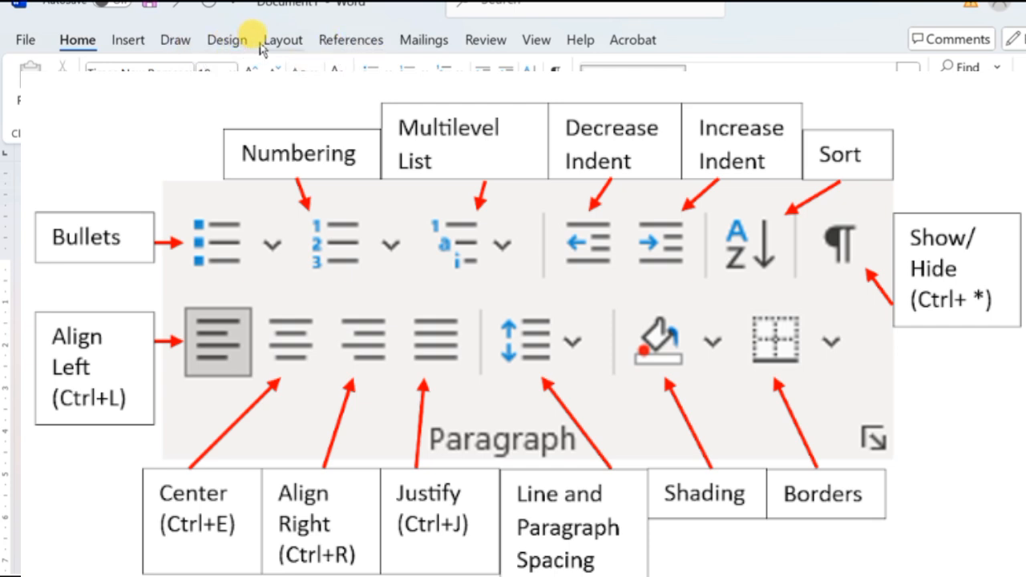
{"action": "left_click", "coordinate": [129, 41]}
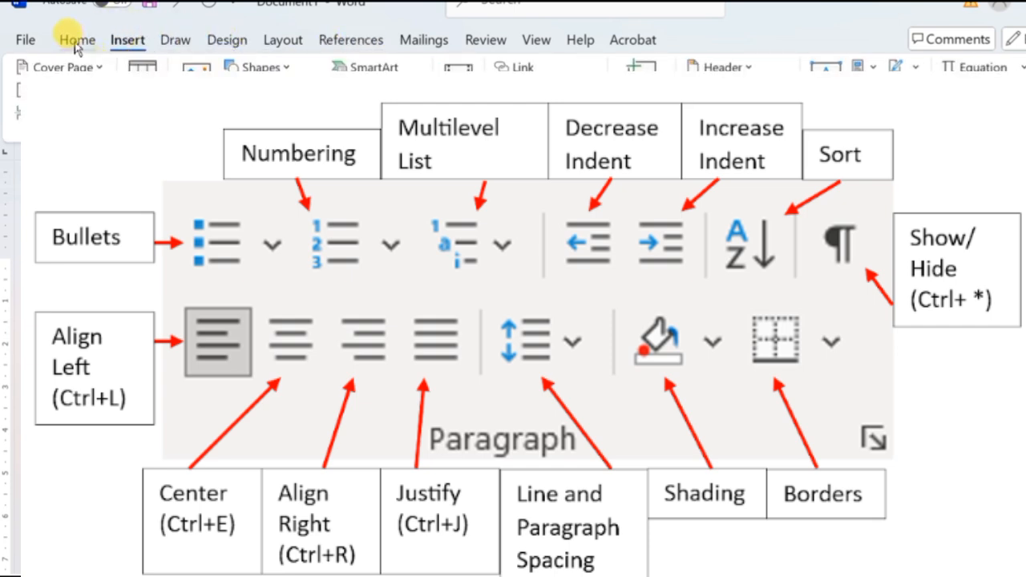
{"action": "left_click", "coordinate": [77, 41]}
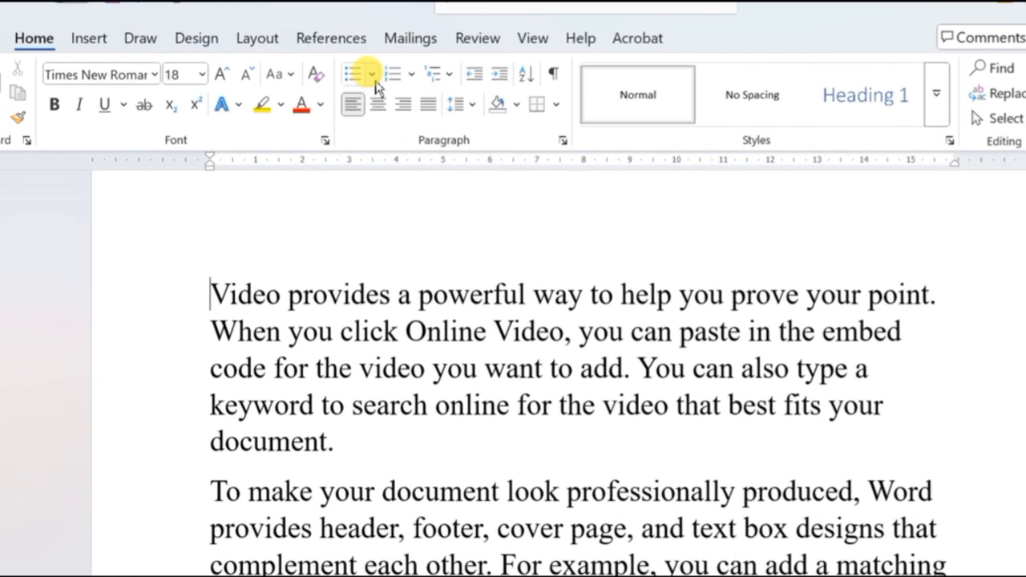
Apply solid round bullets to the opening paragraph and add two bullet items below it, each containing the letter V.
{"action": "left_click", "coordinate": [388, 72]}
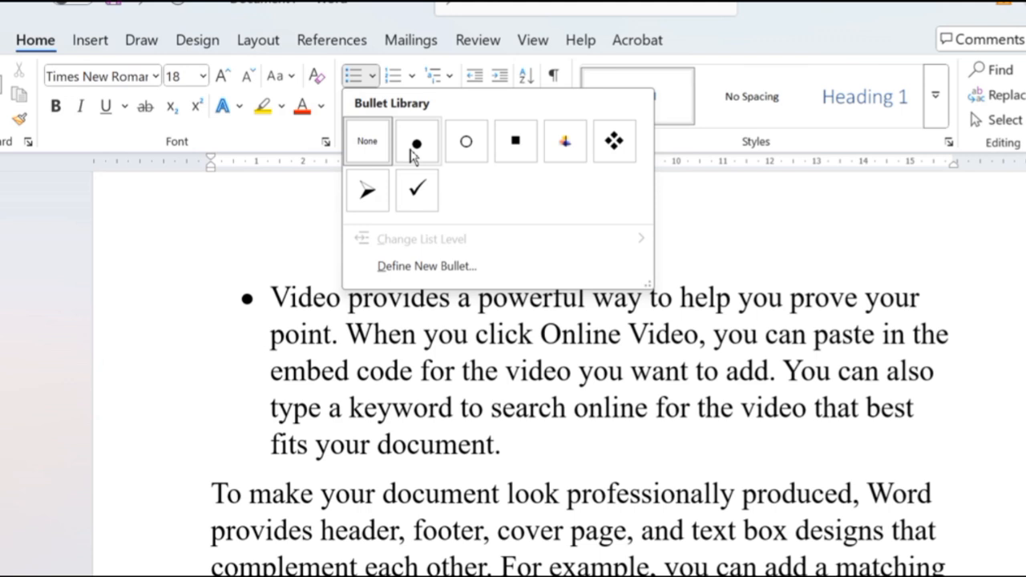
{"action": "left_click", "coordinate": [412, 151]}
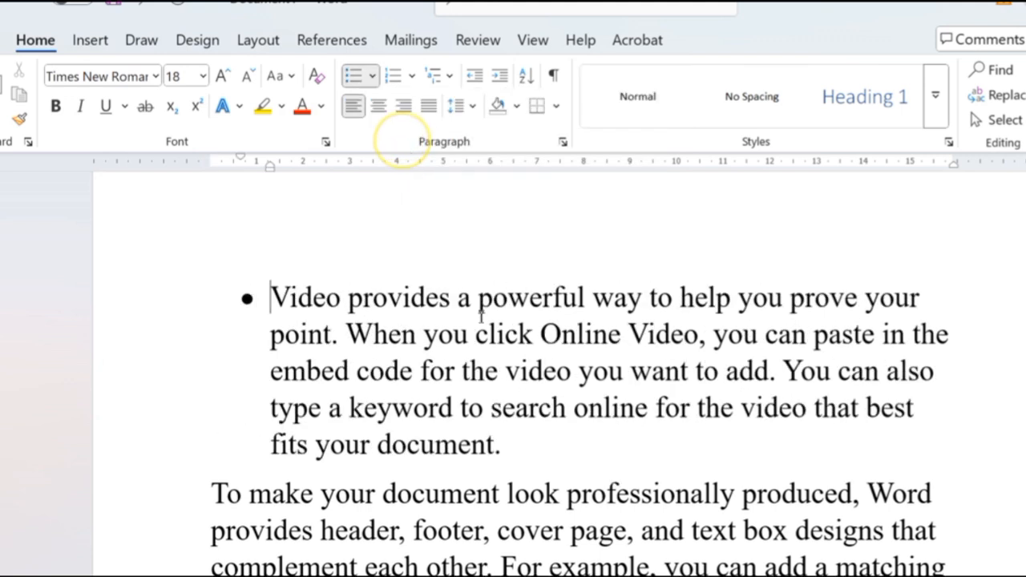
{"action": "left_click", "coordinate": [516, 446]}
{"action": "key", "text": "Return"}
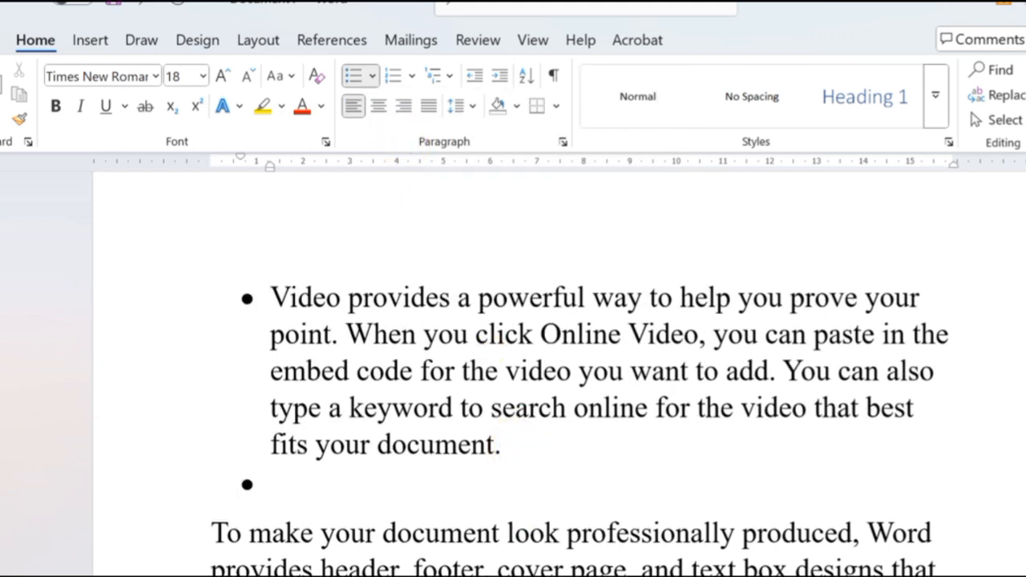
{"action": "type", "text": "V"}
{"action": "key", "text": "Return"}
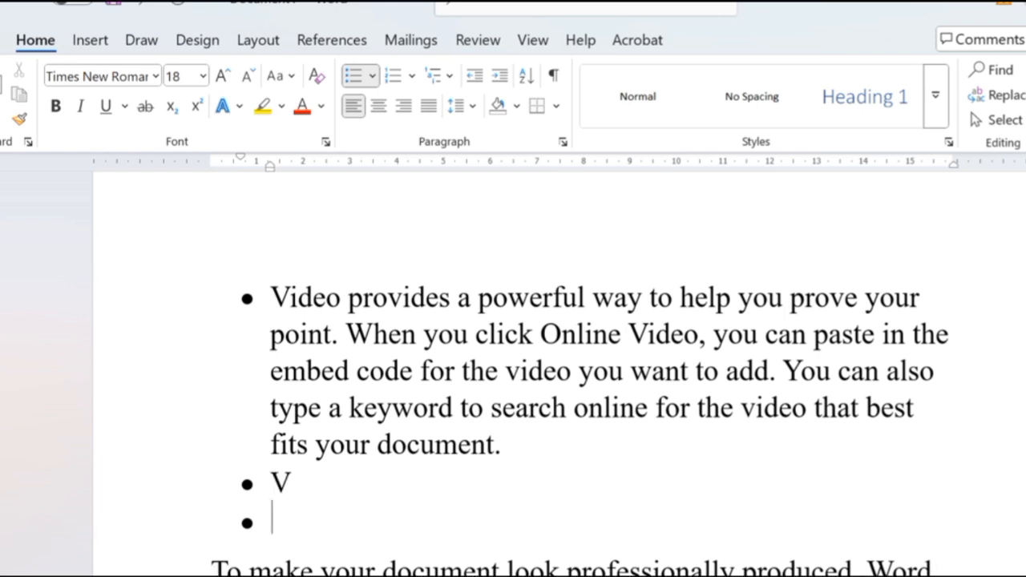
{"action": "type", "text": "v"}
{"action": "key", "text": "Return"}
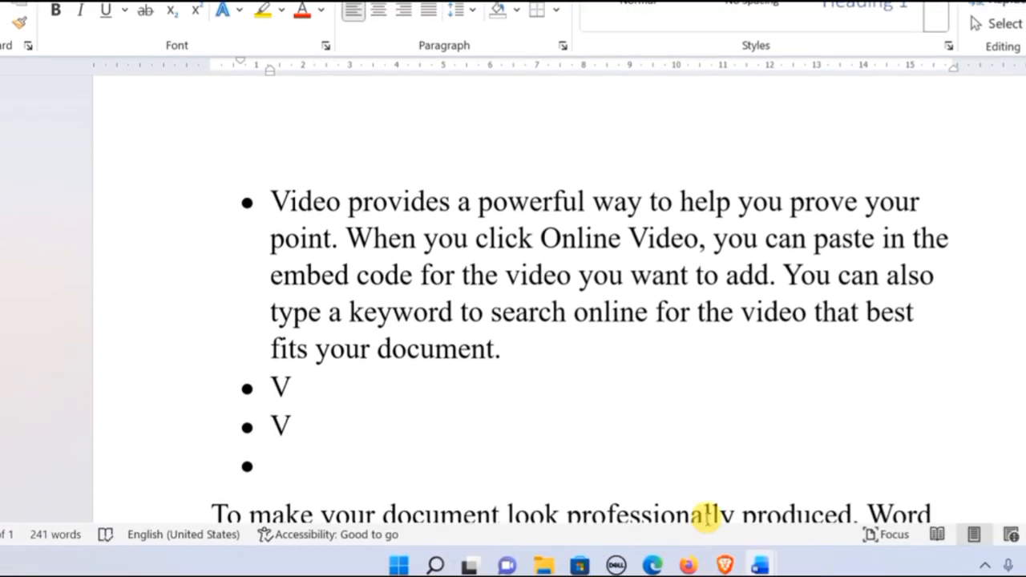
Undo the V bullet items added below the opening paragraph.
{"action": "key", "text": "ctrl+z"}
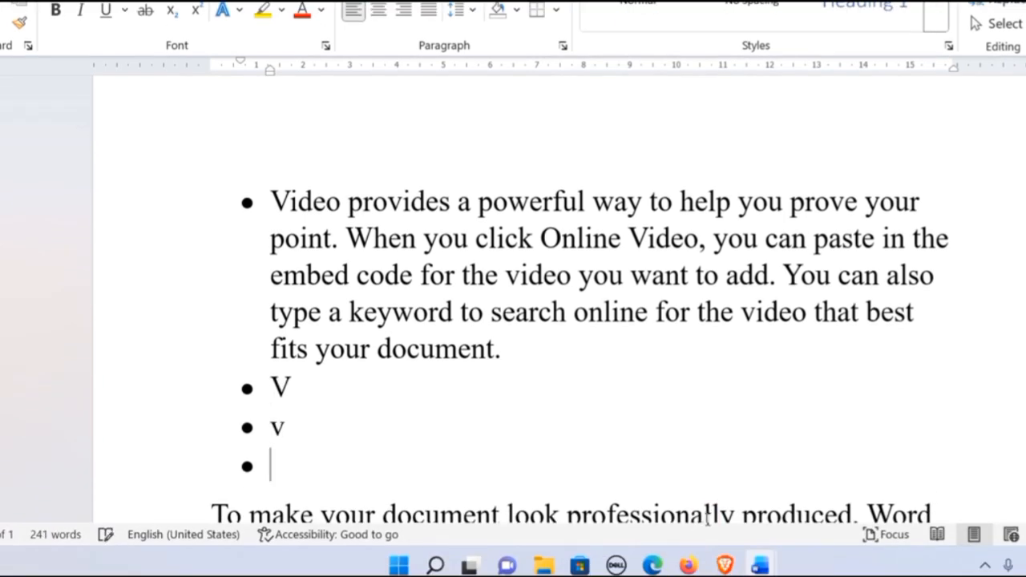
{"action": "key", "text": "ctrl+z"}
{"action": "key", "text": "ctrl+z"}
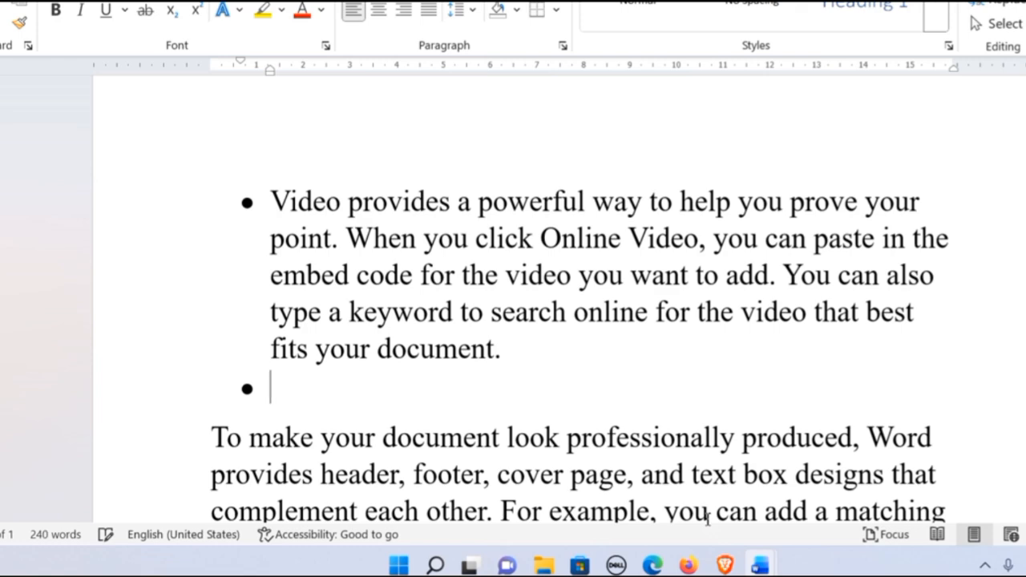
{"action": "key", "text": "ctrl+z"}
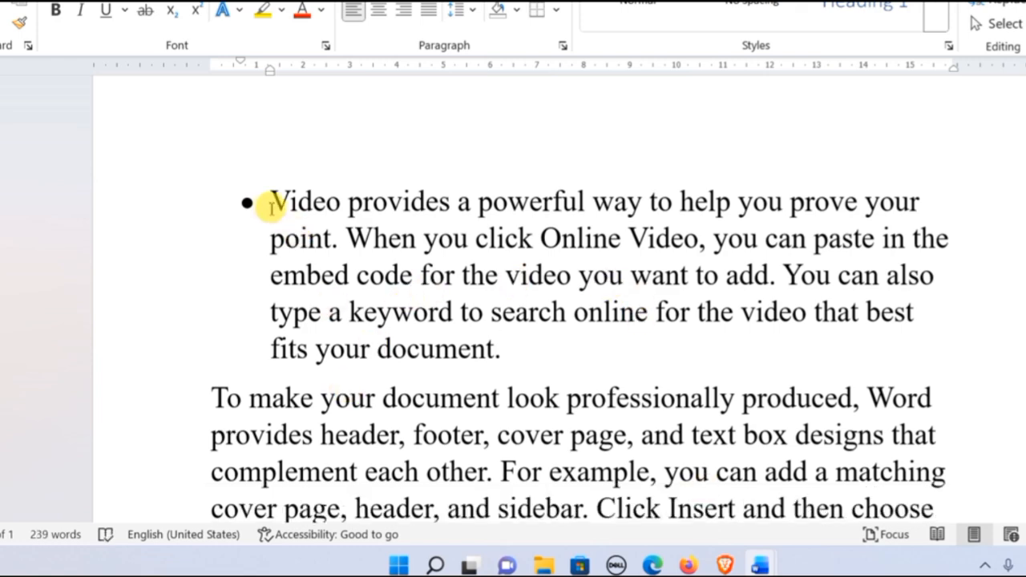
Change the opening paragraph's bullet to the four-diamond symbol and add an empty bullet item.
{"action": "left_click", "coordinate": [272, 208]}
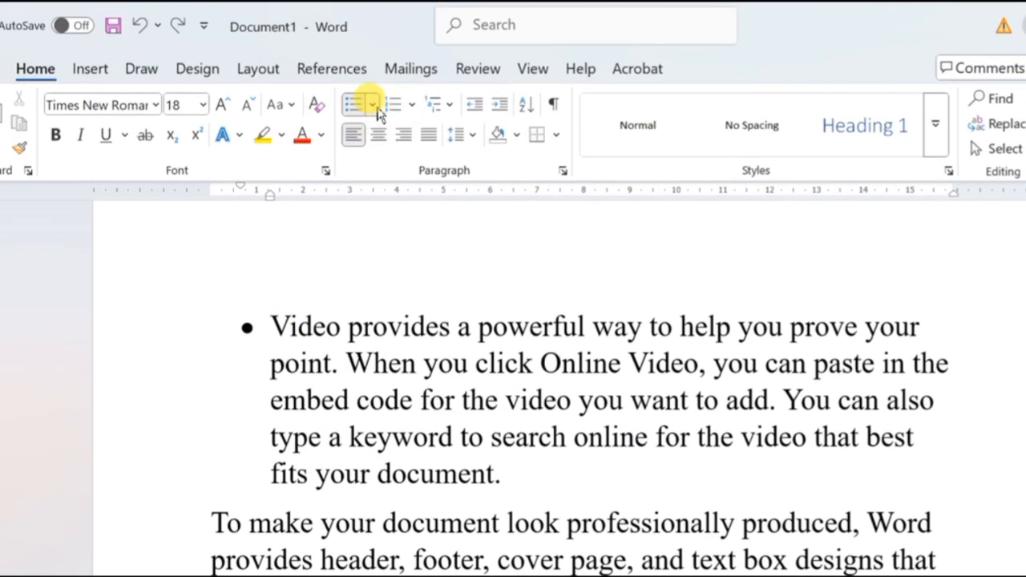
{"action": "left_click", "coordinate": [376, 108]}
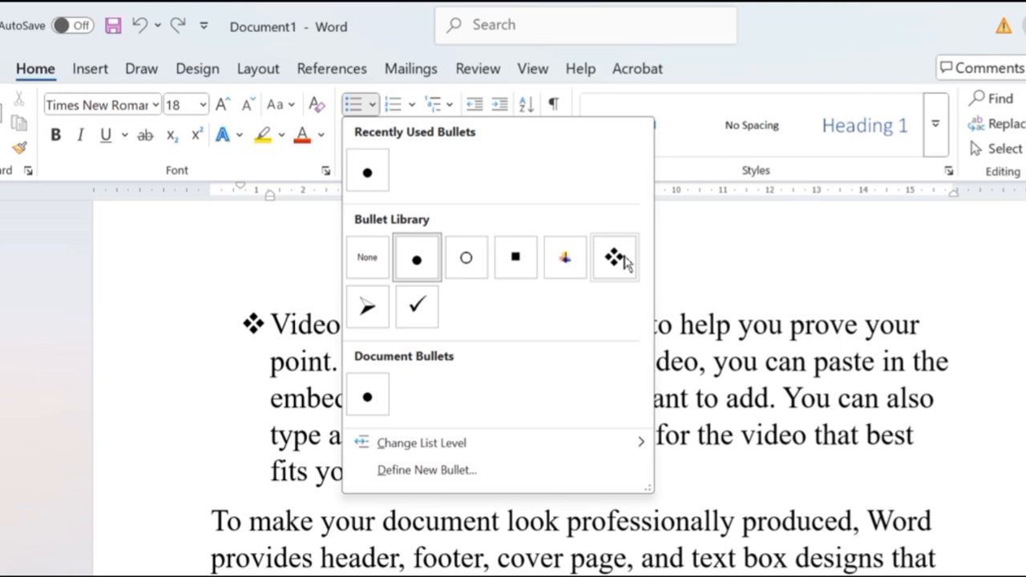
{"action": "left_click", "coordinate": [616, 258]}
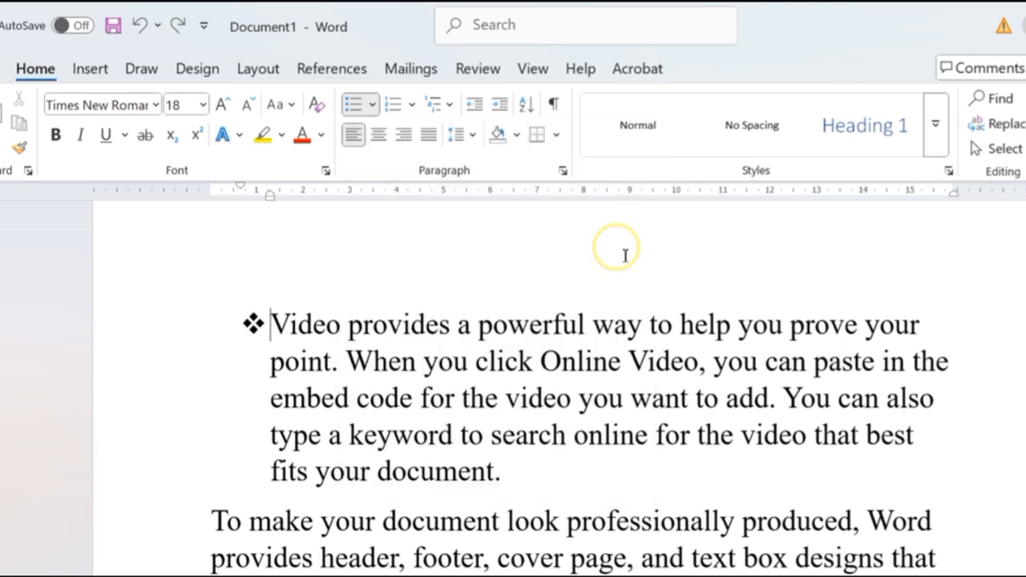
{"action": "key", "text": "Return"}
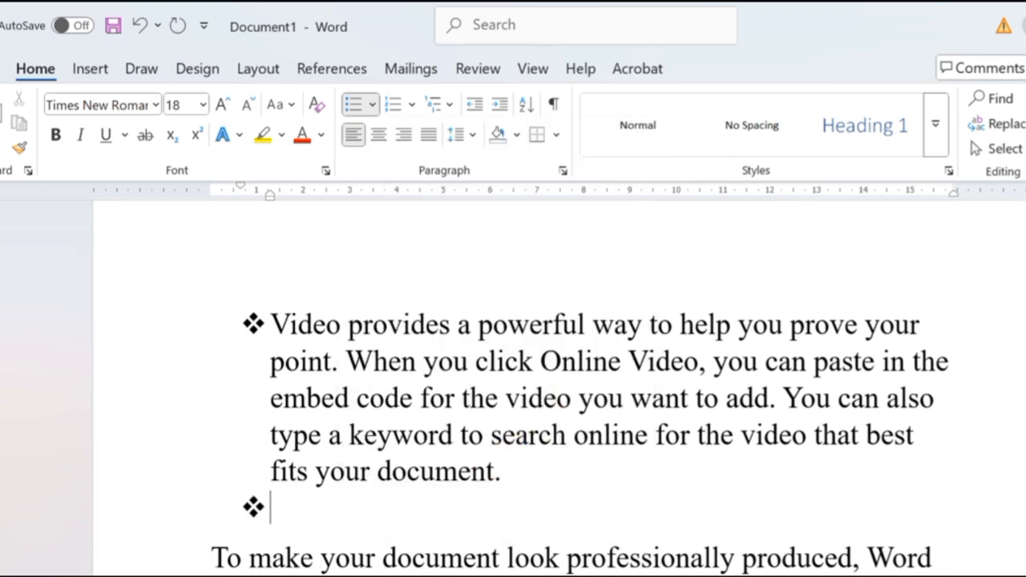
Apply the 1. 2. 3. numbering format to the paragraph starting "To make your document look professionally produced".
{"action": "scroll", "coordinate": [499, 441], "scroll_direction": "down", "scroll_amount": 3}
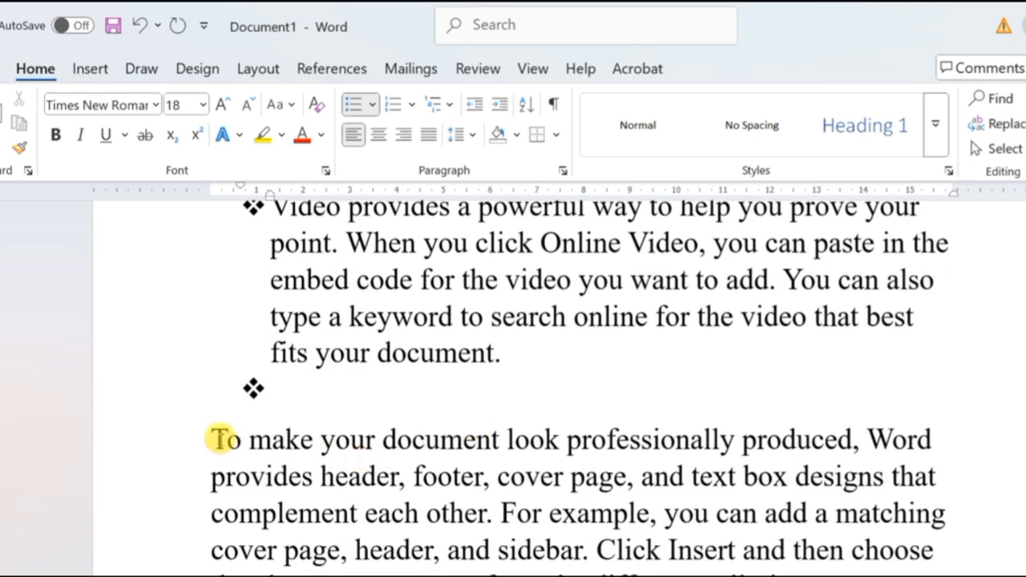
{"action": "left_click", "coordinate": [197, 441]}
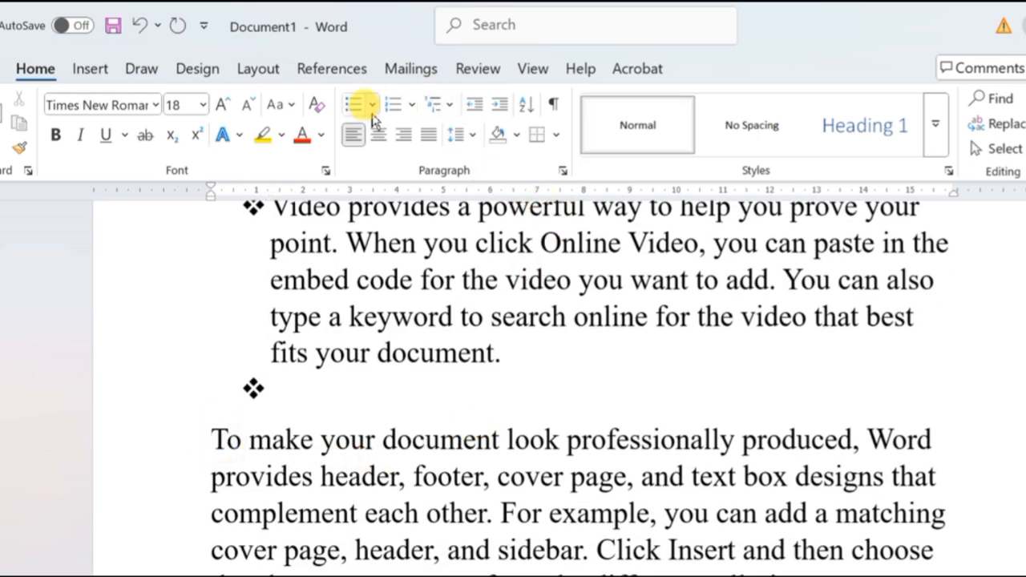
{"action": "left_click", "coordinate": [370, 104]}
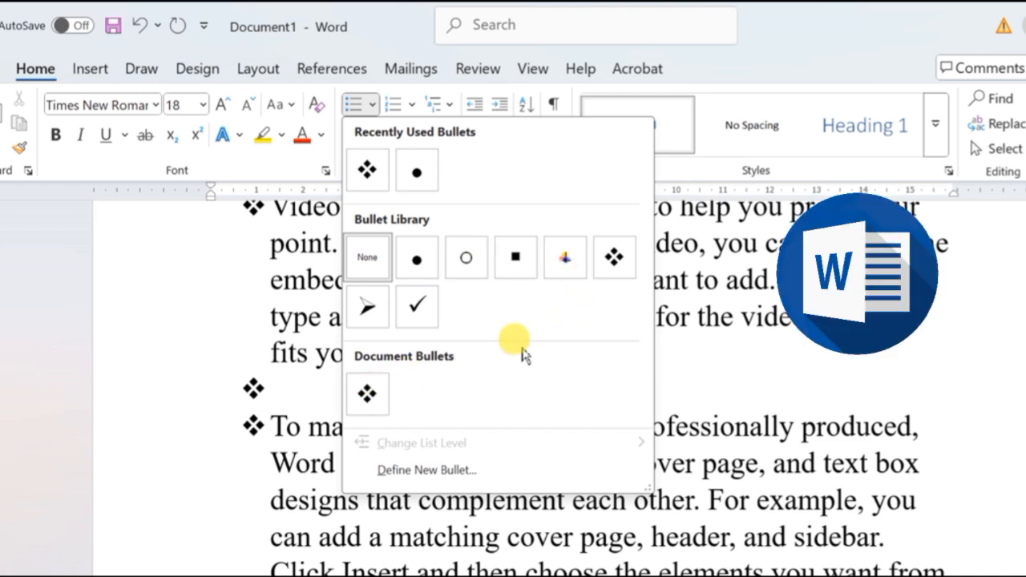
{"action": "left_click", "coordinate": [780, 312]}
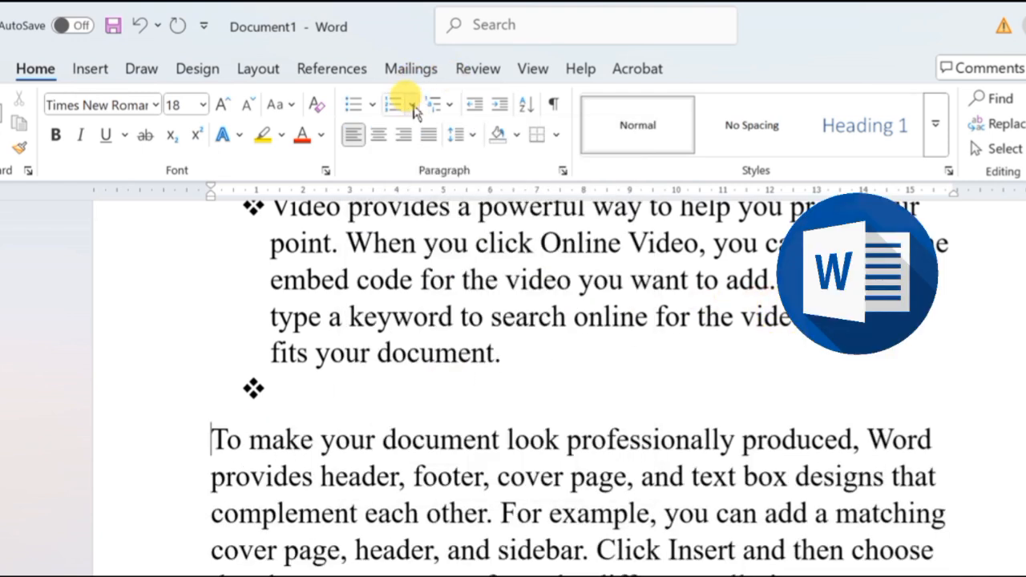
{"action": "left_click", "coordinate": [412, 106]}
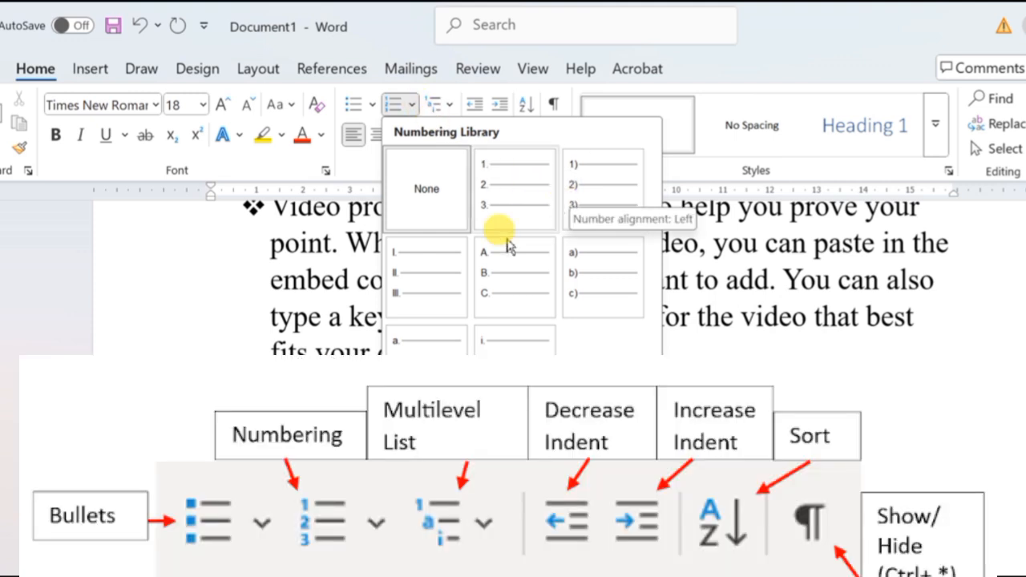
{"action": "left_click", "coordinate": [490, 202]}
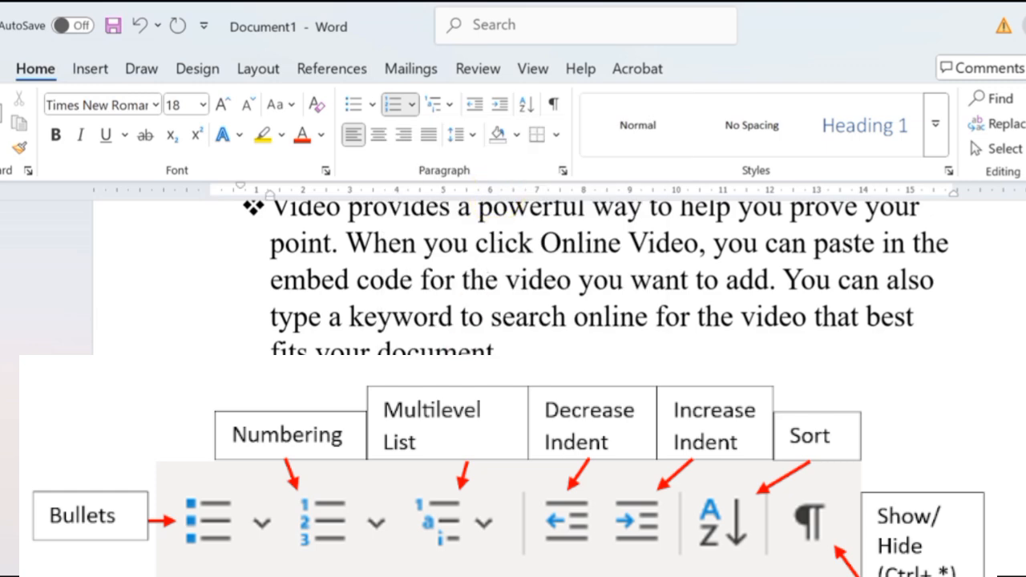
Add a new numbered item after "the different galleries." and switch the list to the 1) 2) 3) format.
{"action": "scroll", "coordinate": [297, 378], "scroll_direction": "down", "scroll_amount": 2}
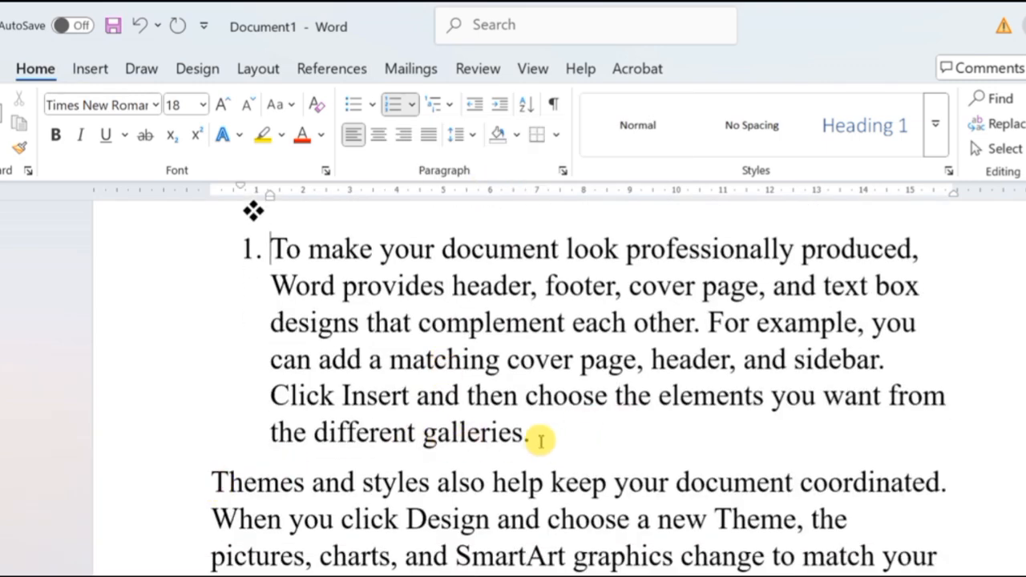
{"action": "left_click", "coordinate": [539, 441]}
{"action": "key", "text": "Return"}
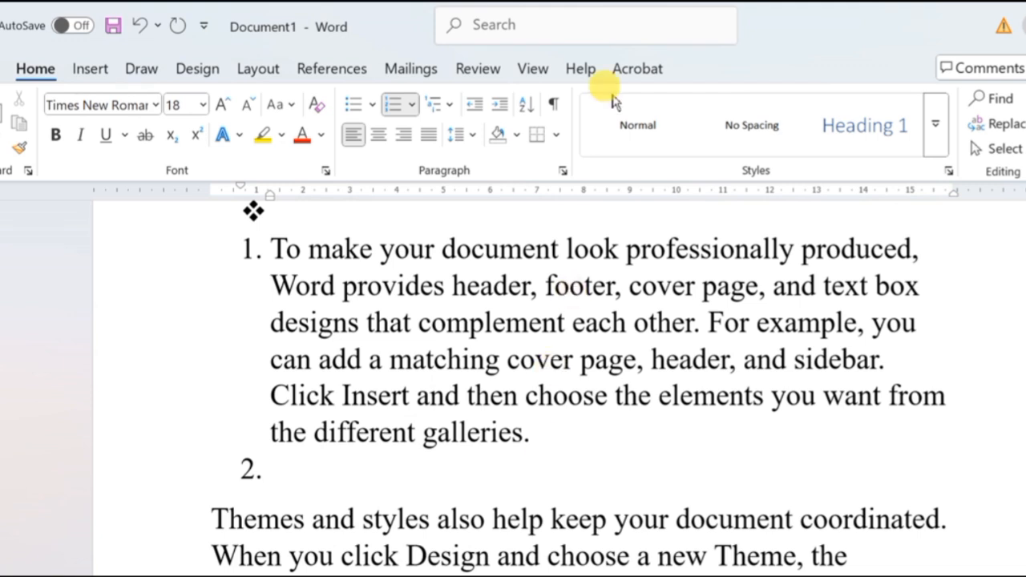
{"action": "left_click", "coordinate": [411, 105]}
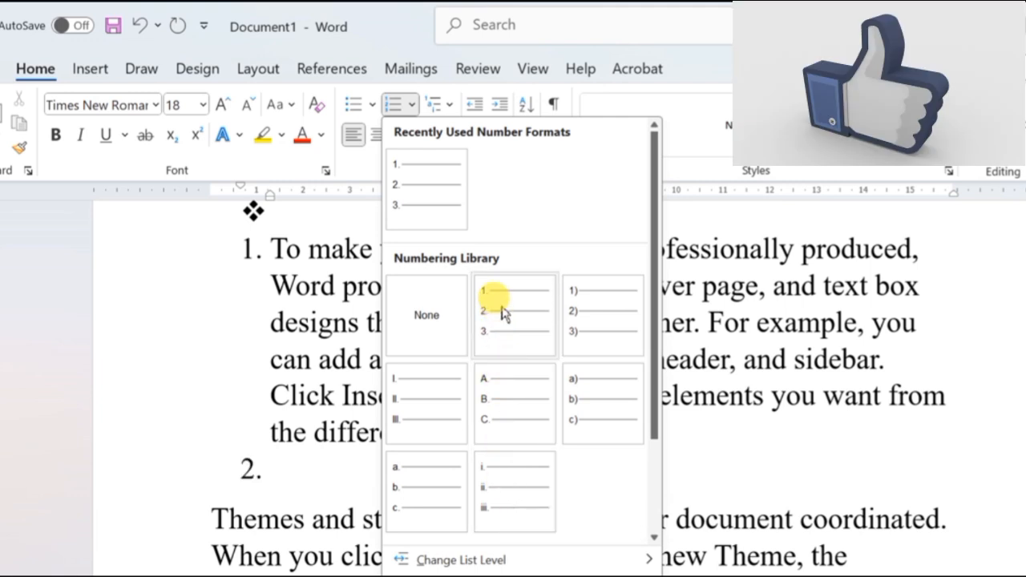
{"action": "left_click", "coordinate": [600, 312]}
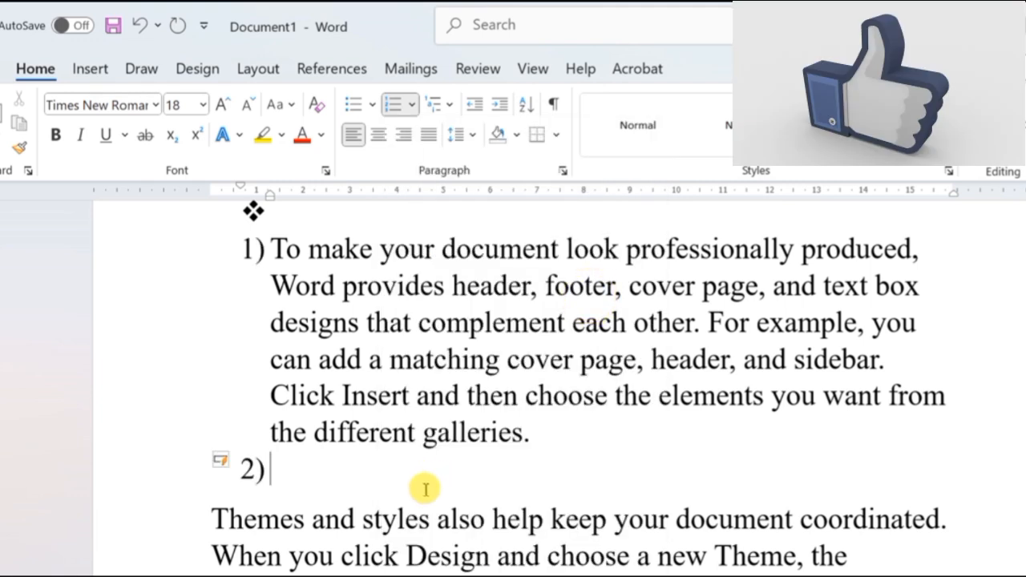
Fill the second and third list items with "Hdfghdhh" and "Sdfdsgdfsg", and change the list to the A. B. C. format.
{"action": "type", "text": "hdfghdh"}
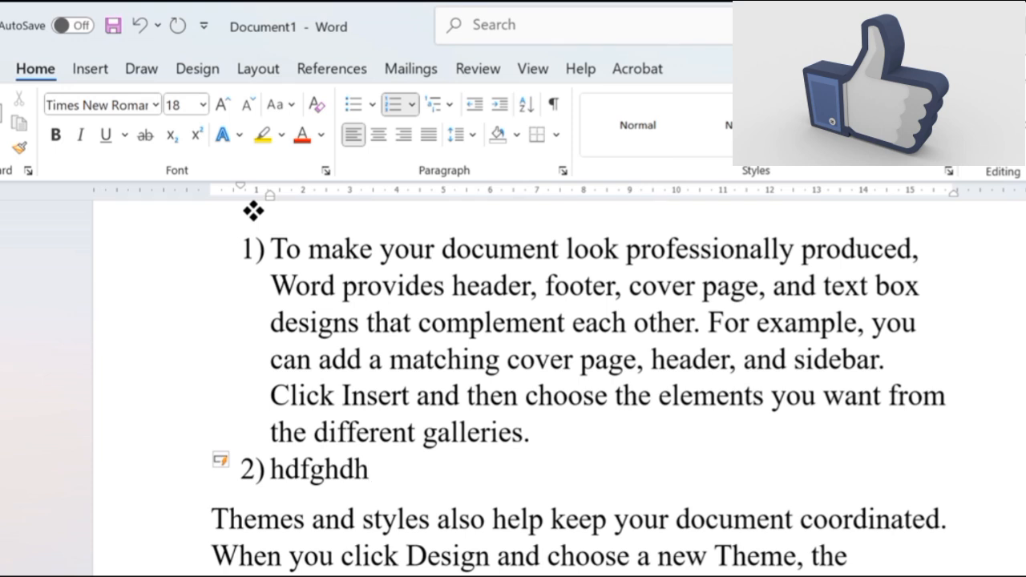
{"action": "type", "text": "h"}
{"action": "key", "text": "Return"}
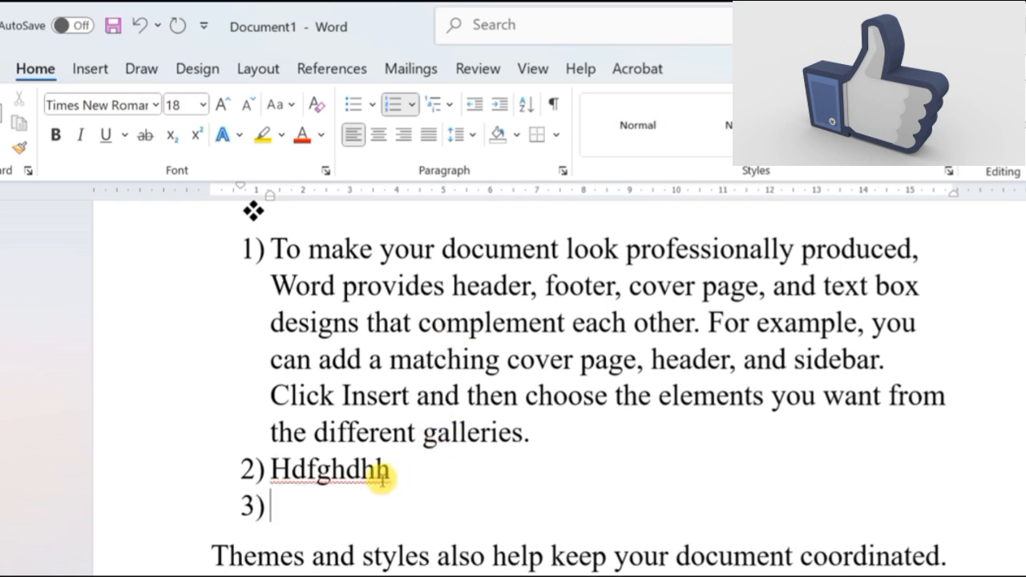
{"action": "type", "text": "sdfdsgdfsg"}
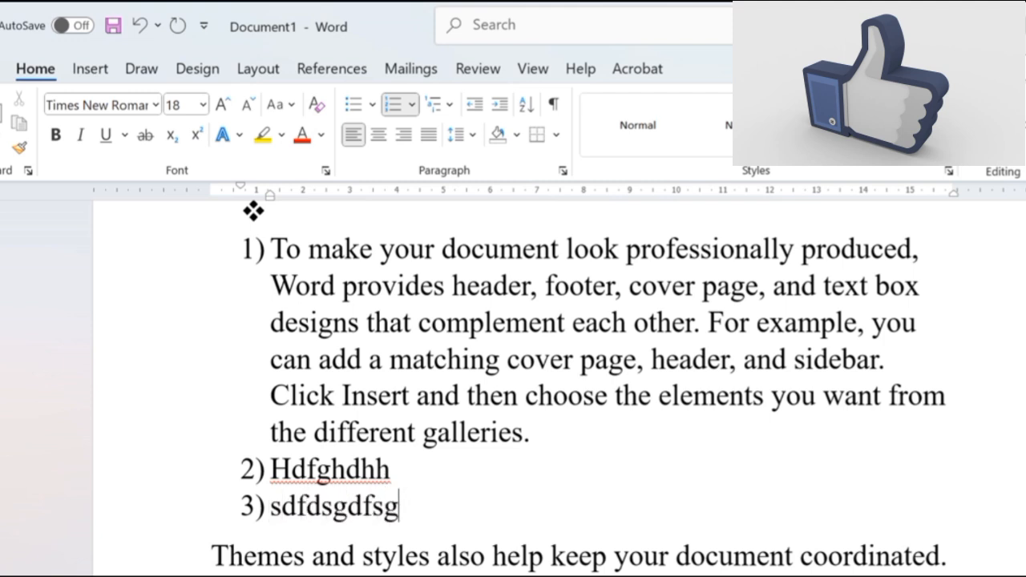
{"action": "left_click", "coordinate": [413, 108]}
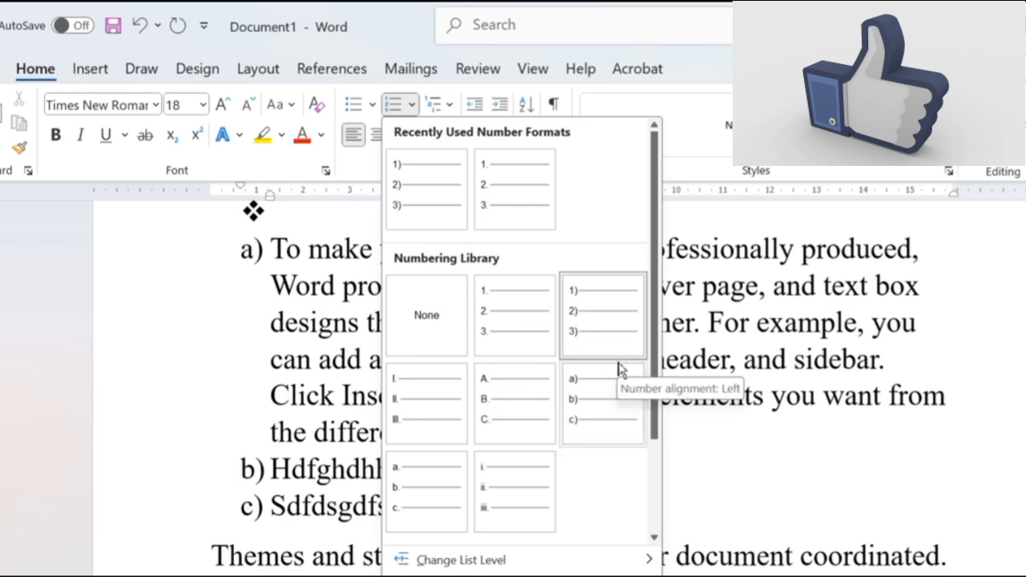
{"action": "left_click", "coordinate": [518, 399]}
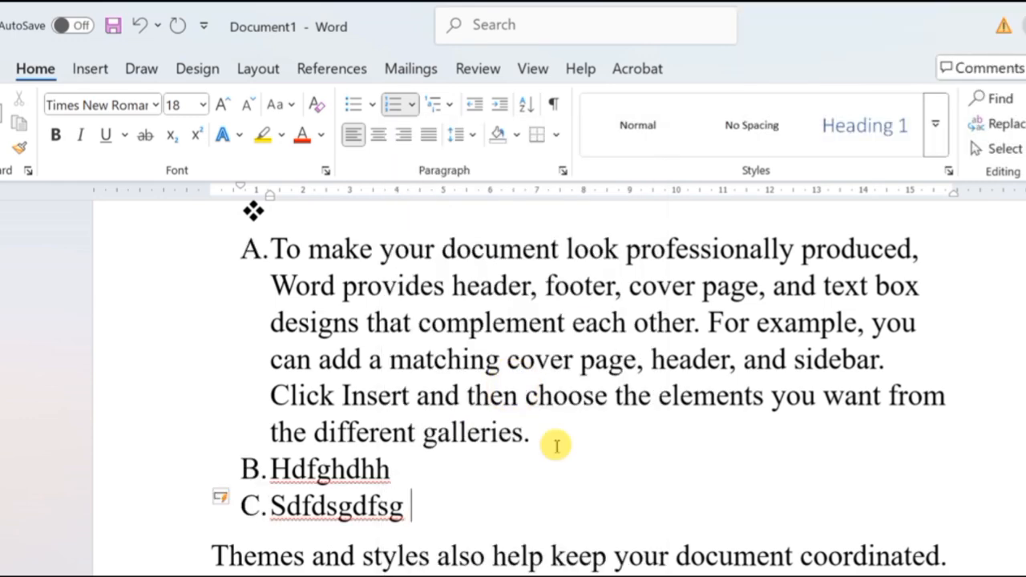
Replace the diamond bullets of the opening paragraph and the empty item with the 1) 2) 3) numbering format.
{"action": "scroll", "coordinate": [481, 441], "scroll_direction": "up", "scroll_amount": 4}
{"action": "left_click", "coordinate": [255, 324]}
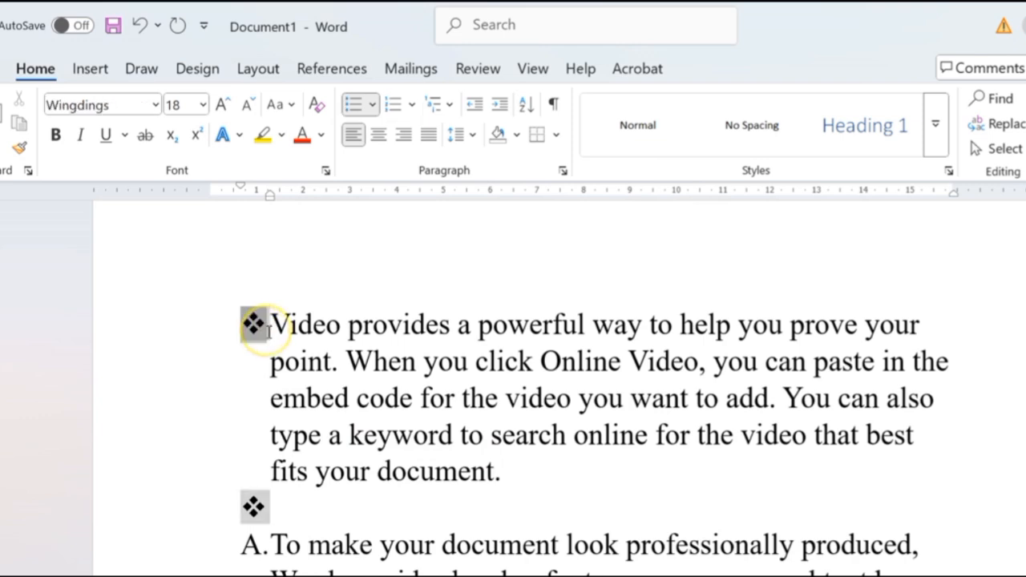
{"action": "left_click", "coordinate": [412, 105]}
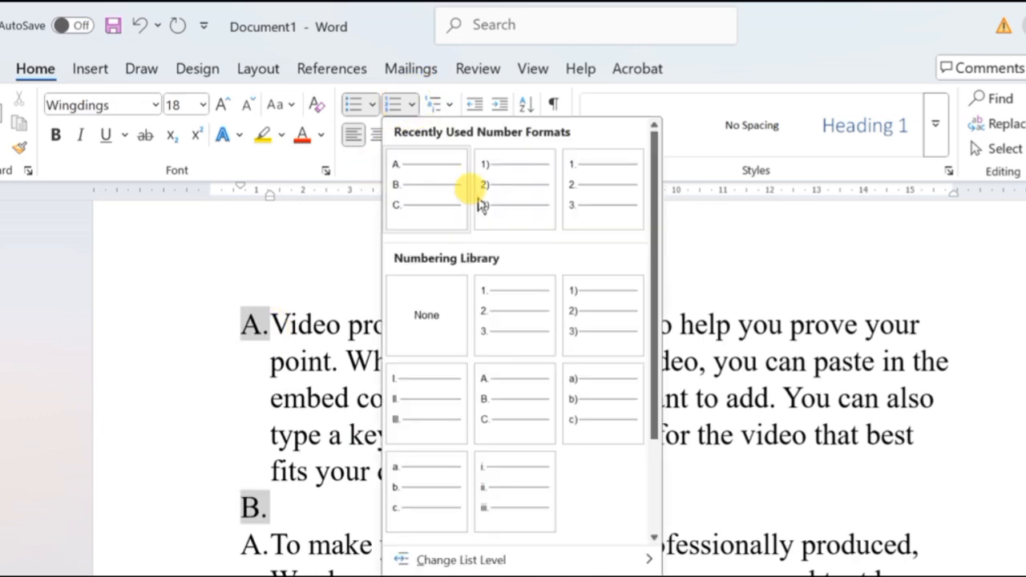
{"action": "left_click", "coordinate": [492, 201]}
{"action": "scroll", "coordinate": [361, 471], "scroll_direction": "down", "scroll_amount": 1}
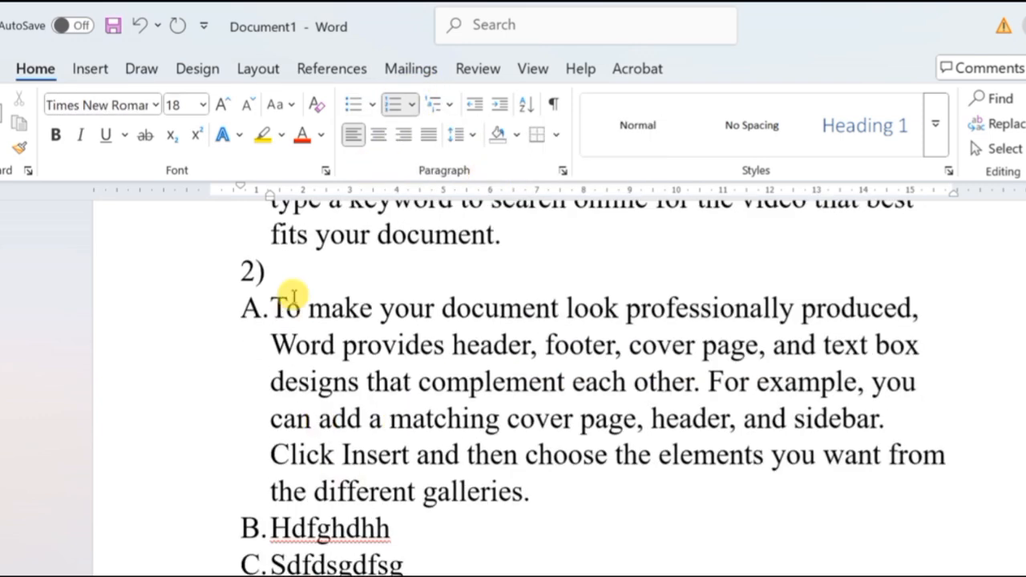
Switch the list starting at "To make your document look professionally produced" to the a) b) c) numbering format.
{"action": "left_click", "coordinate": [289, 276]}
{"action": "scroll", "coordinate": [469, 490], "scroll_direction": "down", "scroll_amount": 3}
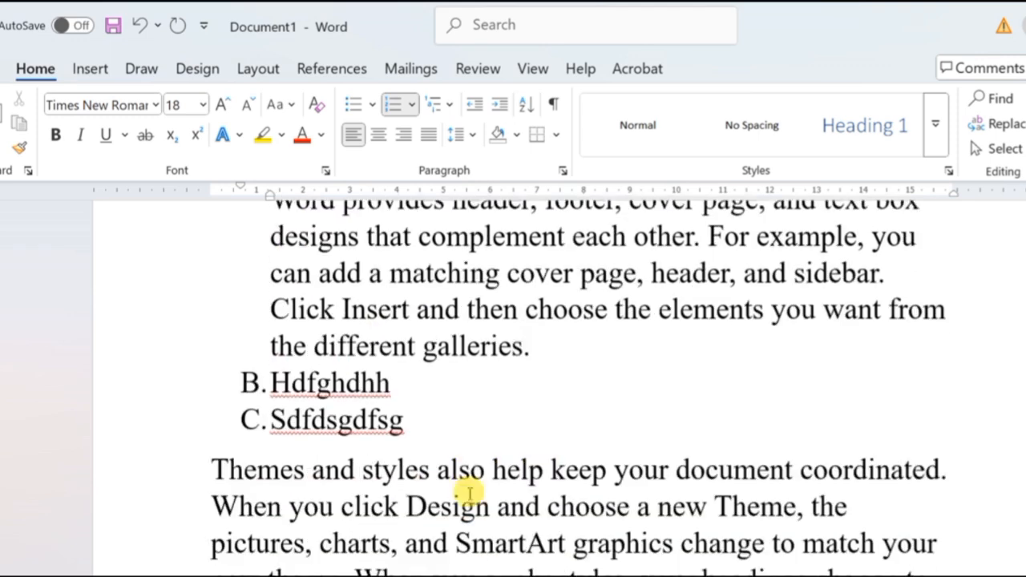
{"action": "scroll", "coordinate": [470, 491], "scroll_direction": "up", "scroll_amount": 3}
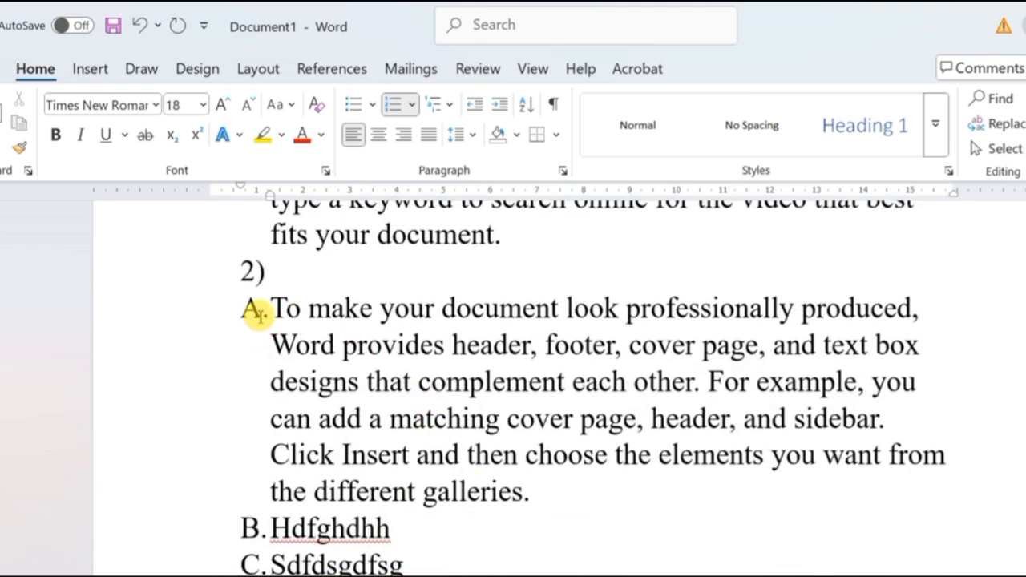
{"action": "left_click", "coordinate": [254, 310]}
{"action": "left_click", "coordinate": [412, 105]}
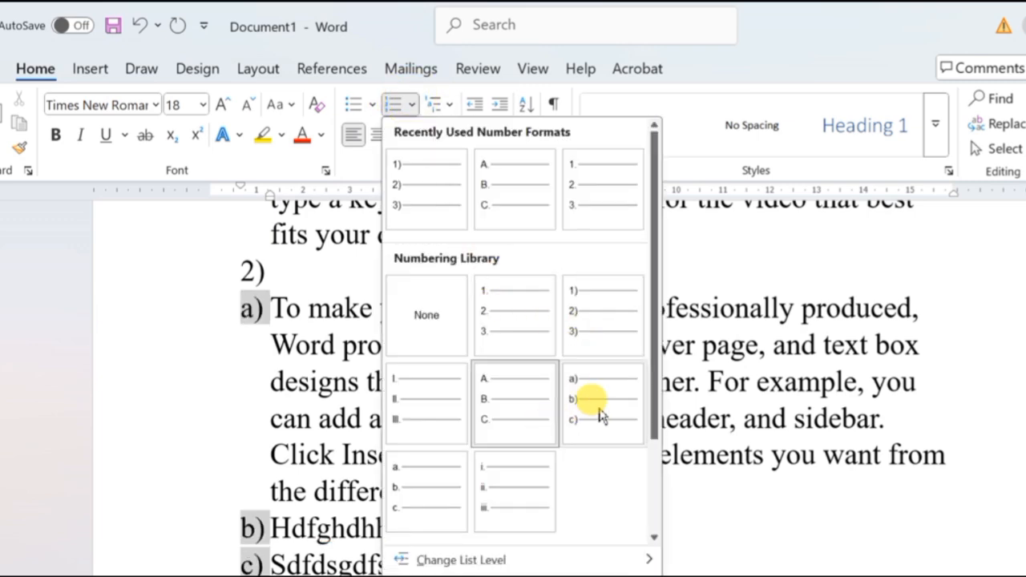
{"action": "left_click", "coordinate": [596, 401]}
{"action": "left_click", "coordinate": [363, 405]}
{"action": "scroll", "coordinate": [361, 404], "scroll_direction": "up", "scroll_amount": 3}
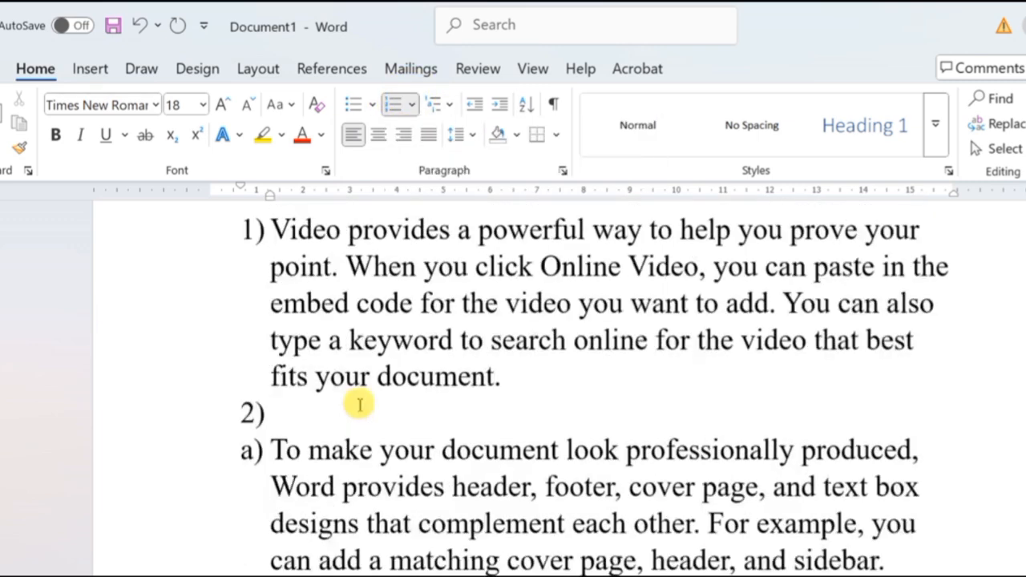
{"action": "scroll", "coordinate": [362, 401], "scroll_direction": "down", "scroll_amount": 2}
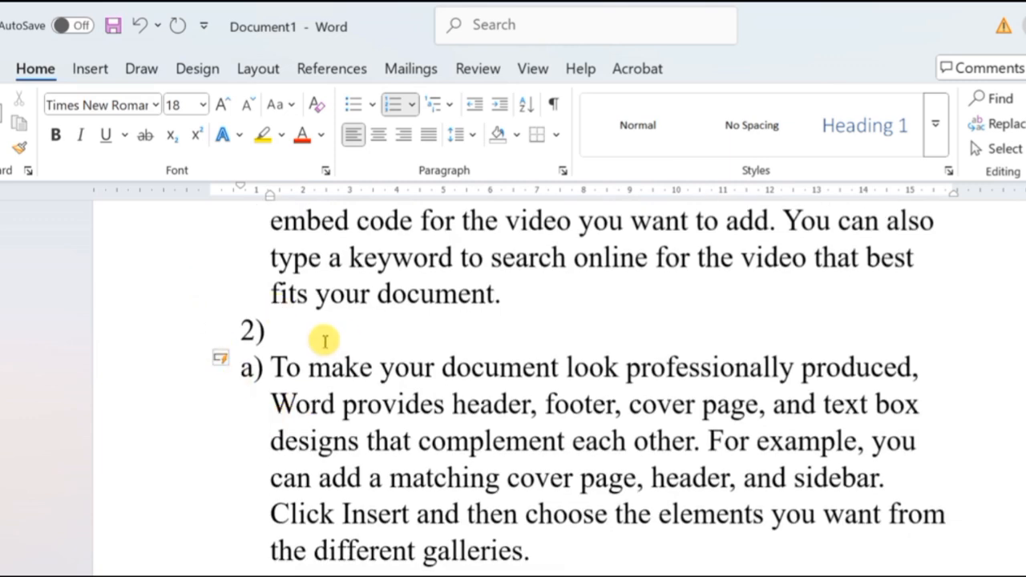
{"action": "scroll", "coordinate": [451, 478], "scroll_direction": "down", "scroll_amount": 3}
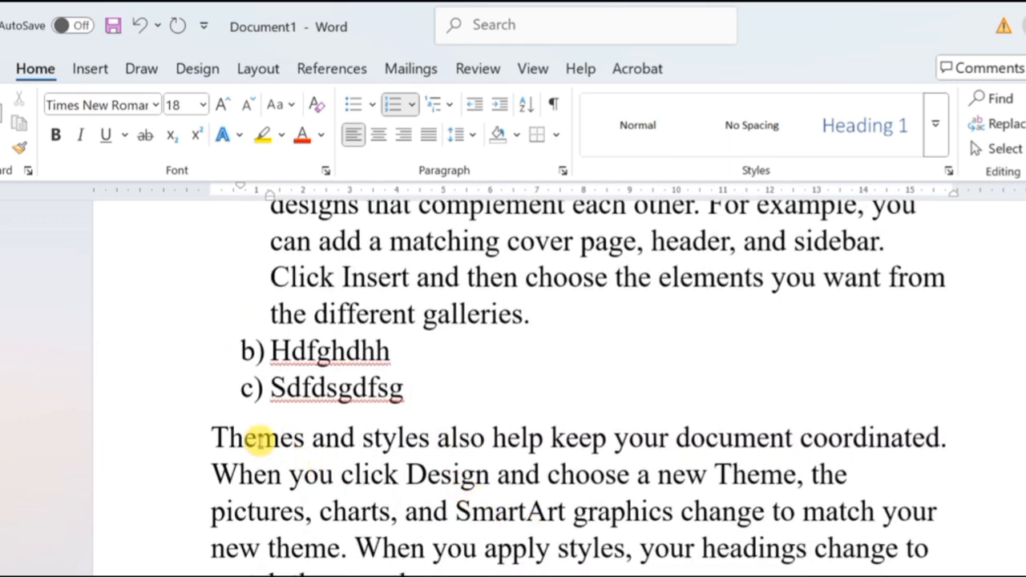
{"action": "left_click", "coordinate": [213, 436]}
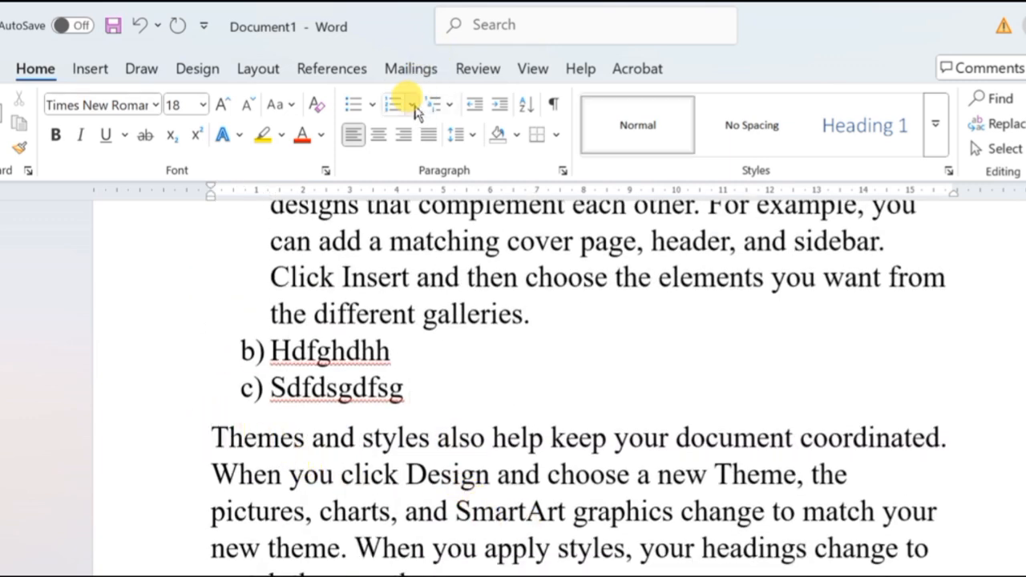
{"action": "left_click", "coordinate": [413, 106]}
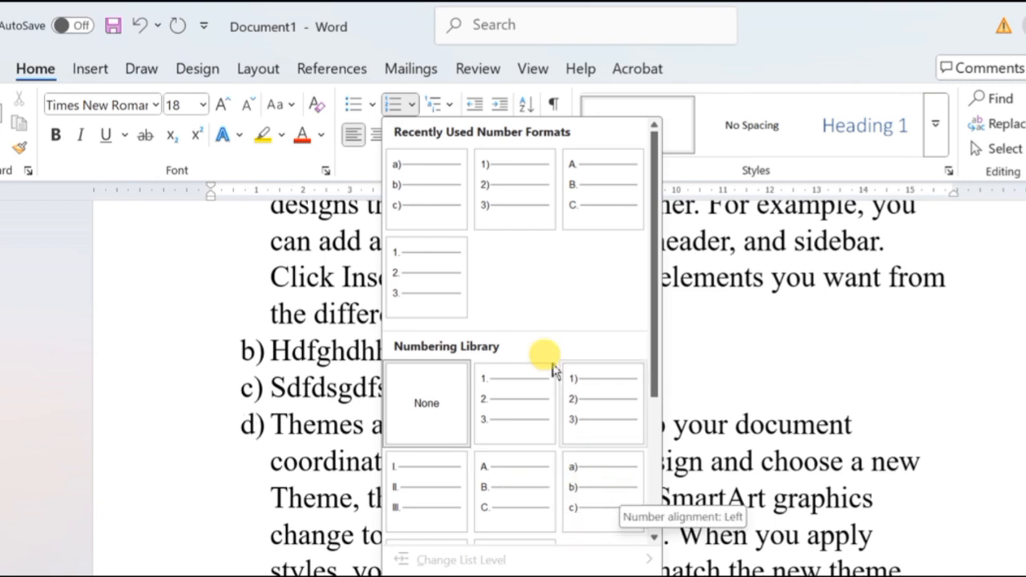
{"action": "left_click", "coordinate": [790, 355]}
Continue the list after "Sdfdsgdfsg" with the items "Fdgd" and "Gdfsgd" and an empty item.
{"action": "left_click", "coordinate": [442, 397]}
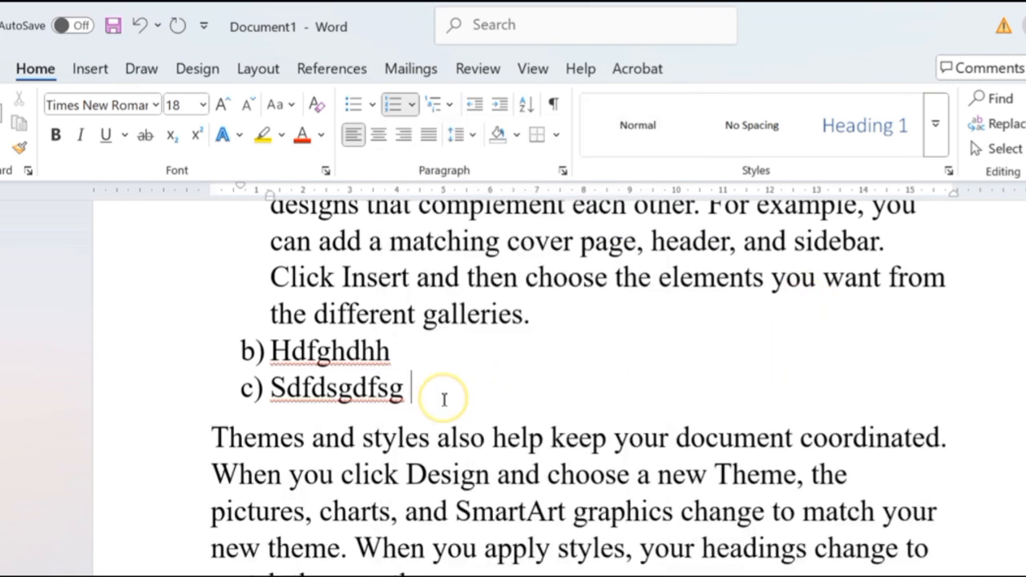
{"action": "key", "text": "Return"}
{"action": "type", "text": "fdgd"}
{"action": "key", "text": "Return"}
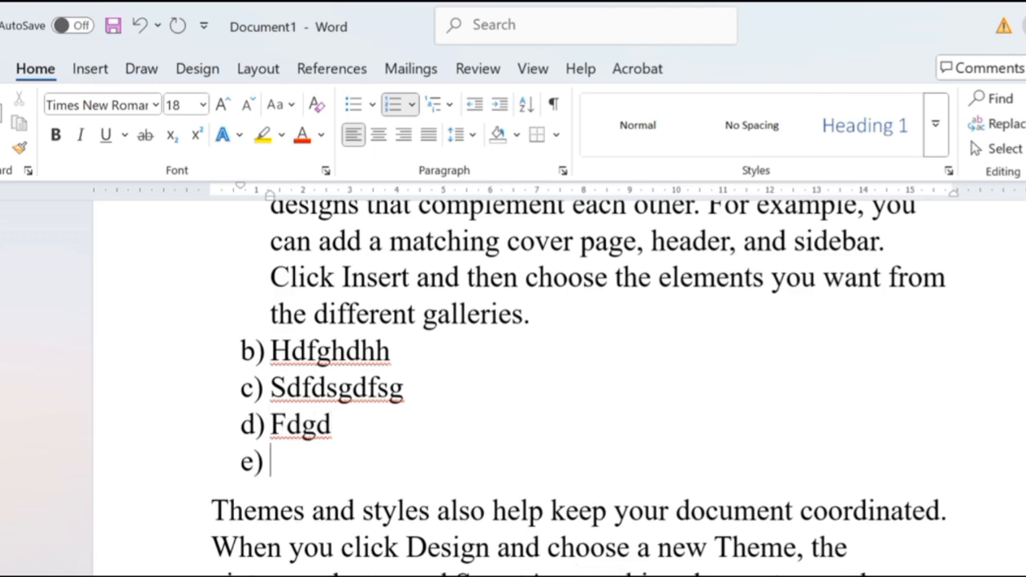
{"action": "type", "text": "gdfsgd"}
{"action": "key", "text": "Return"}
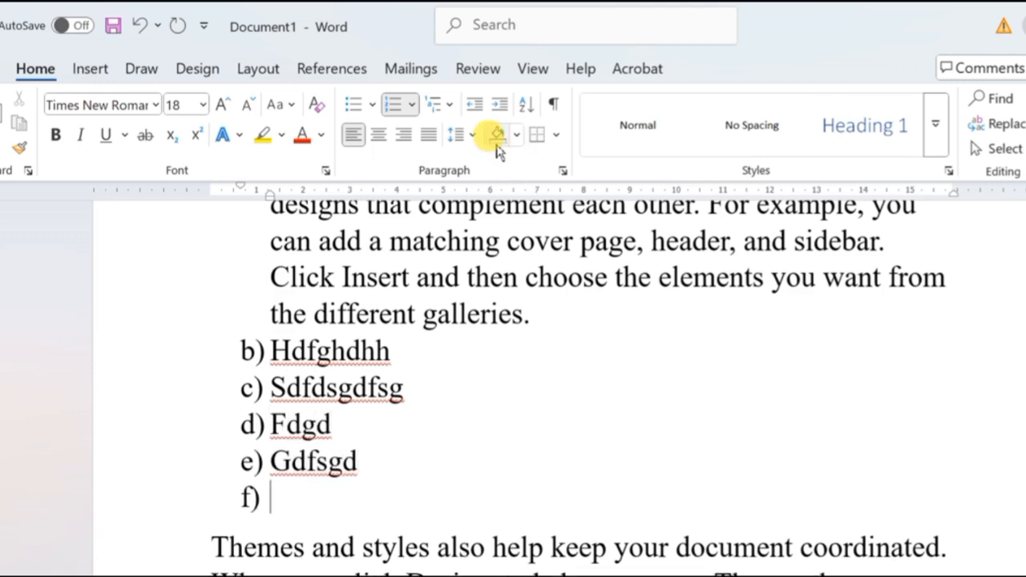
Apply the diamond-bullet multilevel list to the last paragraph, starting "If you need to stop reading".
{"action": "scroll", "coordinate": [350, 498], "scroll_direction": "down", "scroll_amount": 10}
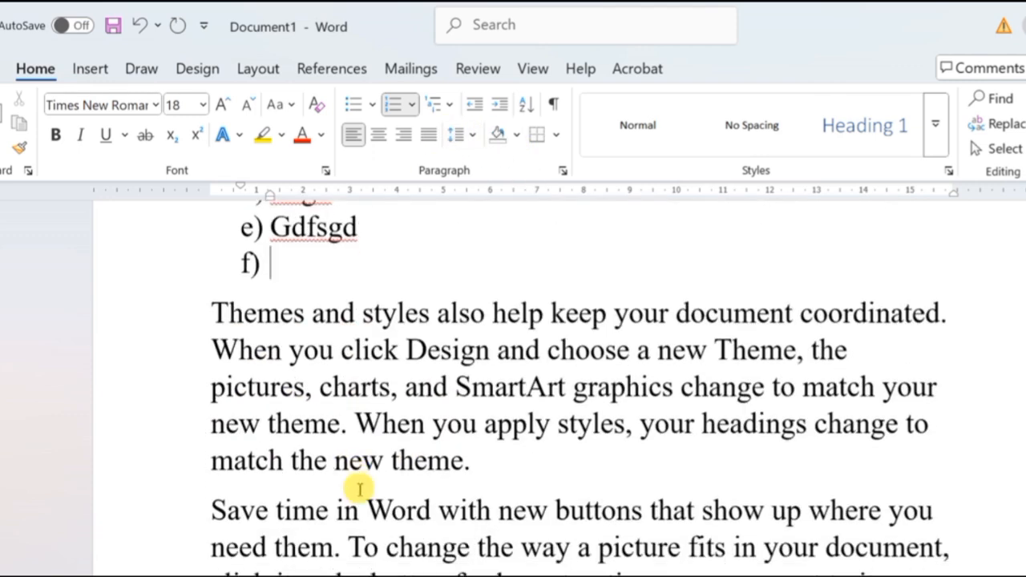
{"action": "scroll", "coordinate": [453, 505], "scroll_direction": "down", "scroll_amount": 3}
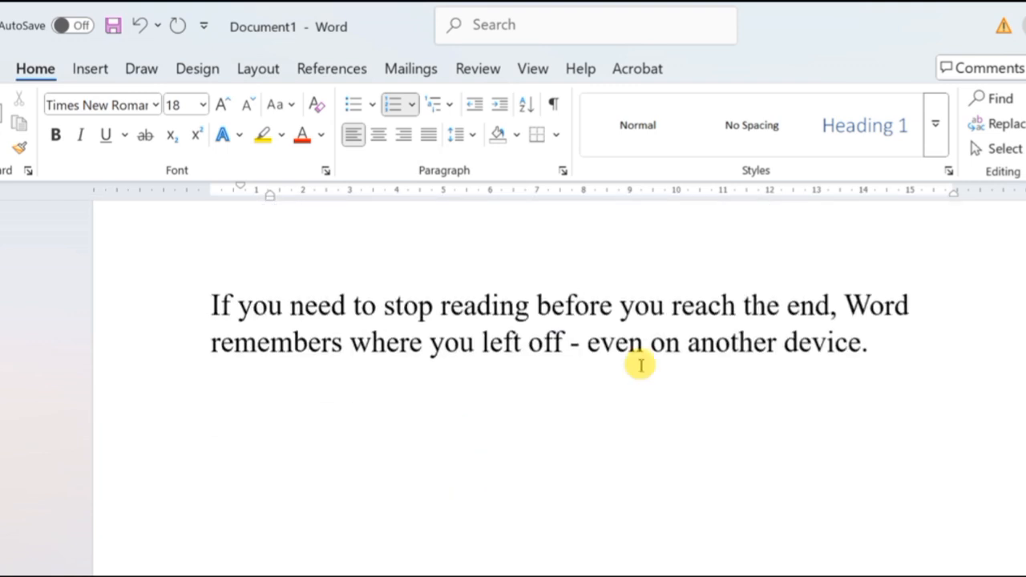
{"action": "left_click", "coordinate": [214, 304]}
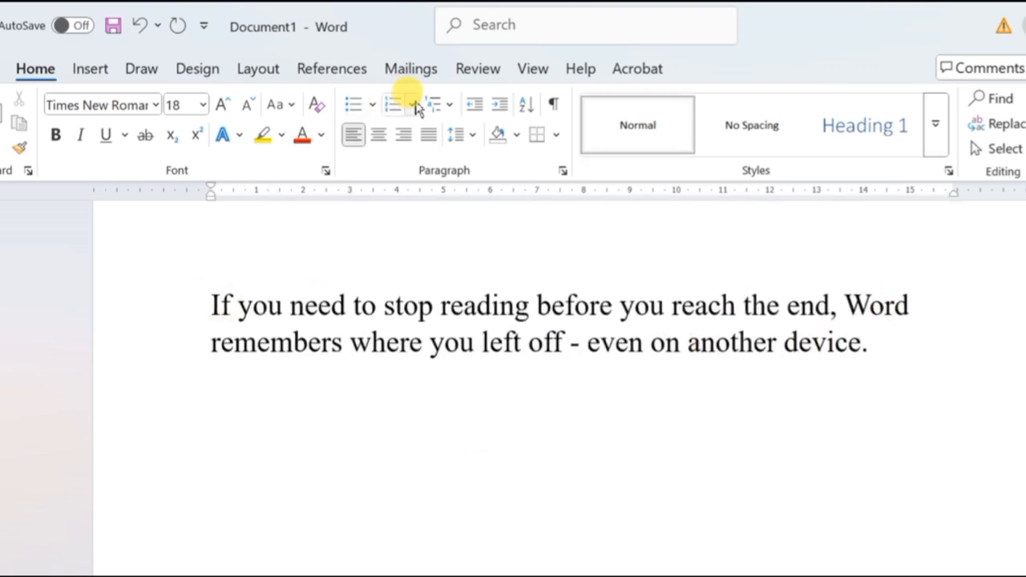
{"action": "left_click", "coordinate": [450, 105]}
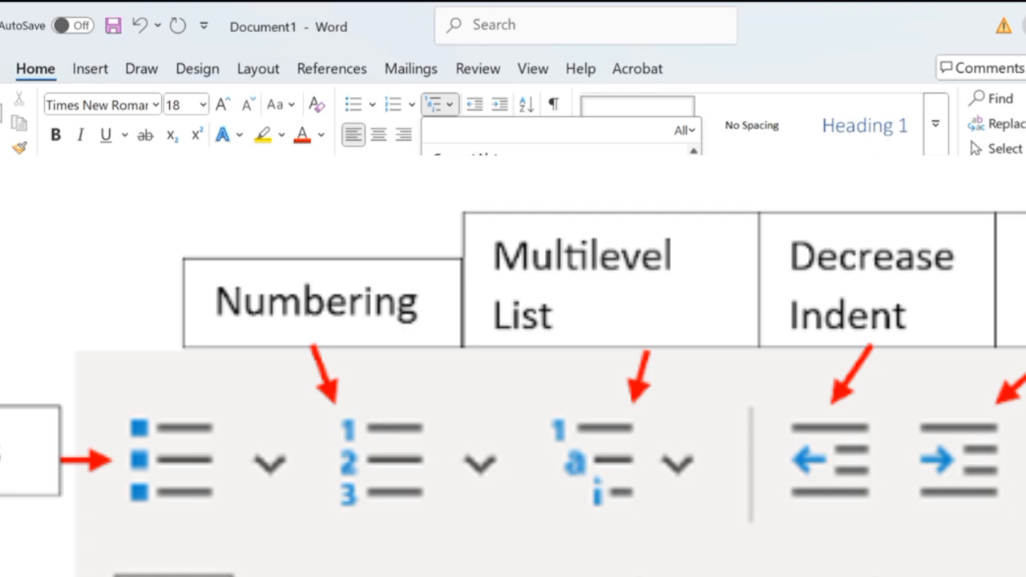
{"action": "left_click", "coordinate": [492, 341]}
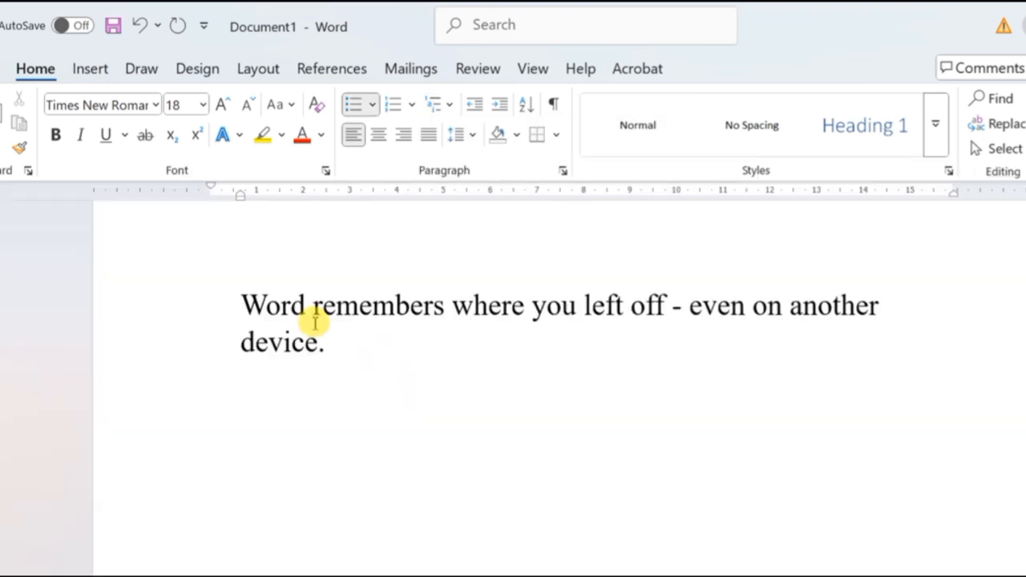
Add the bulleted items "Fsf", "Fdsf" and "Dfs" and an empty bullet after "even on another device.".
{"action": "left_click", "coordinate": [351, 356]}
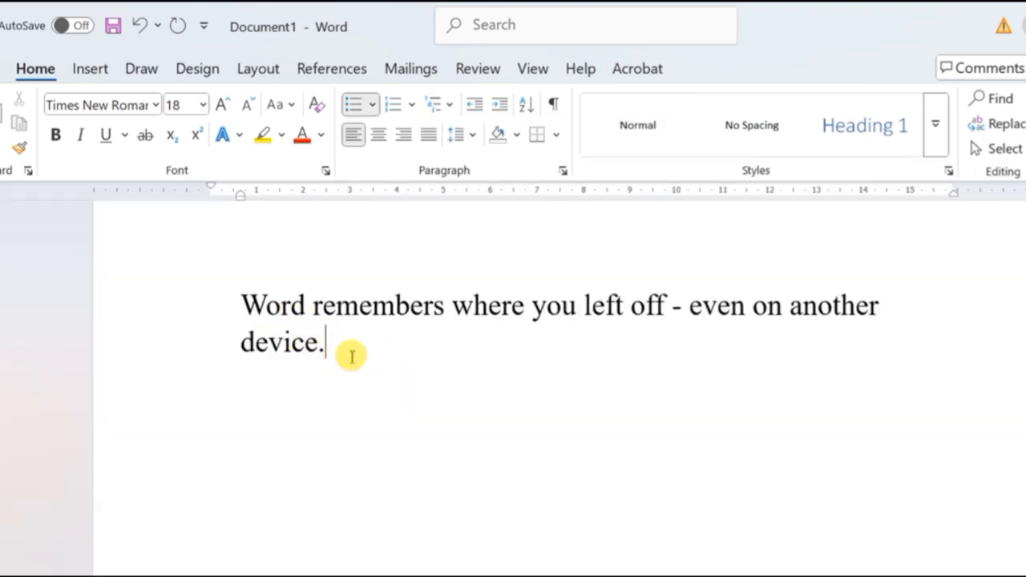
{"action": "key", "text": "Return"}
{"action": "type", "text": "fdsf"}
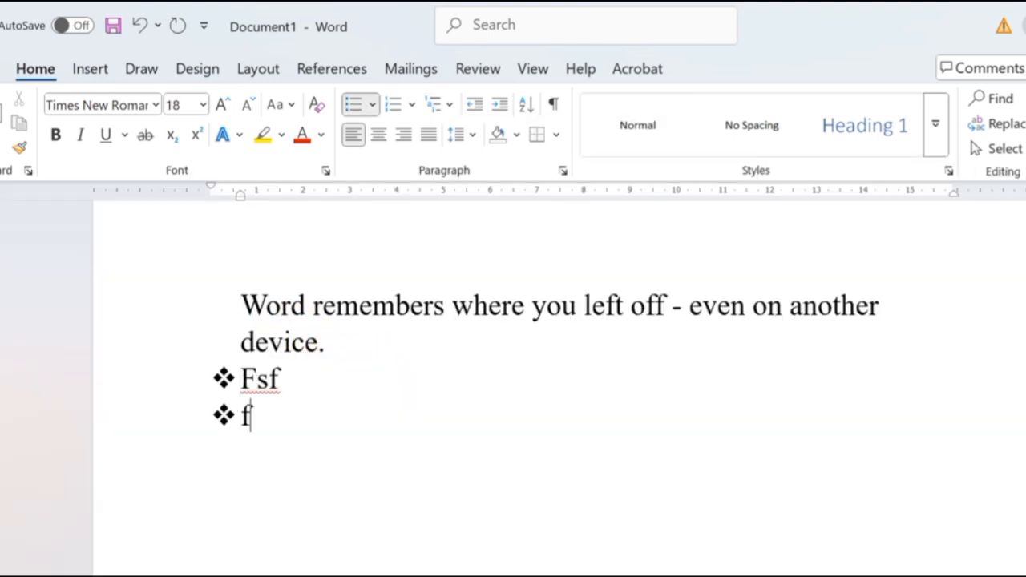
{"action": "key", "text": "Return"}
{"action": "type", "text": "dfs"}
{"action": "key", "text": "Return"}
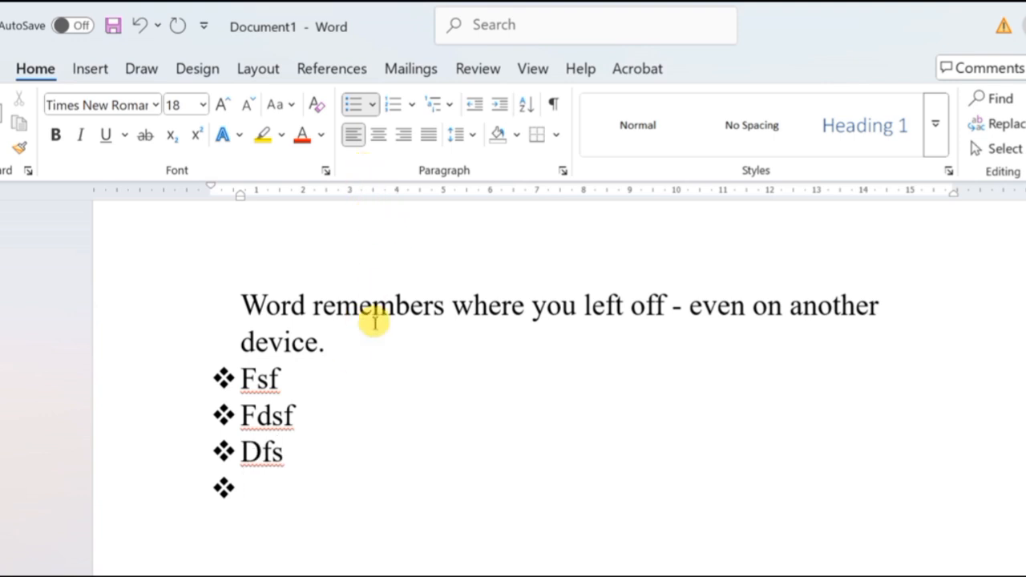
{"action": "scroll", "coordinate": [374, 321], "scroll_direction": "up", "scroll_amount": 8}
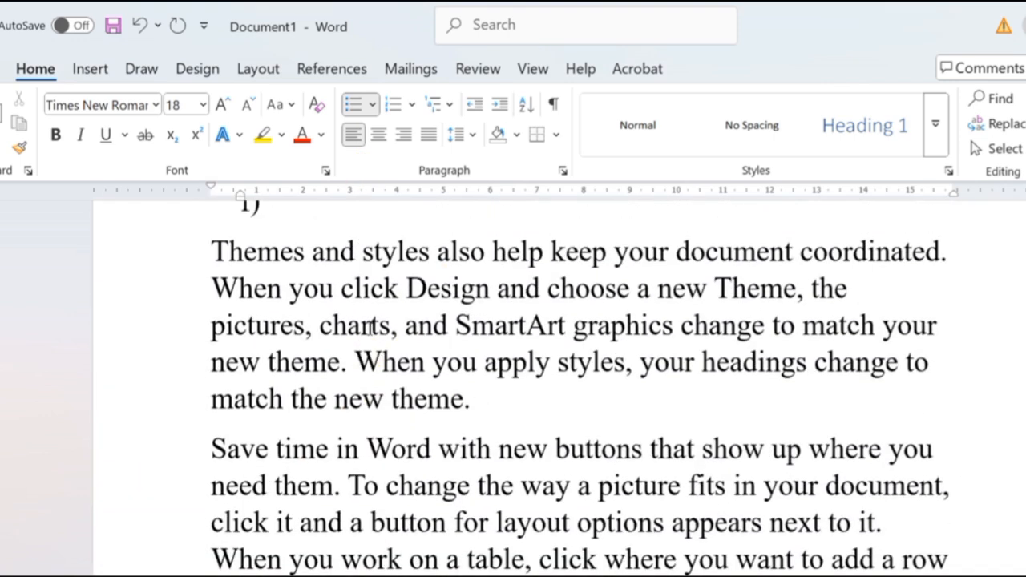
{"action": "scroll", "coordinate": [369, 327], "scroll_direction": "up", "scroll_amount": 10}
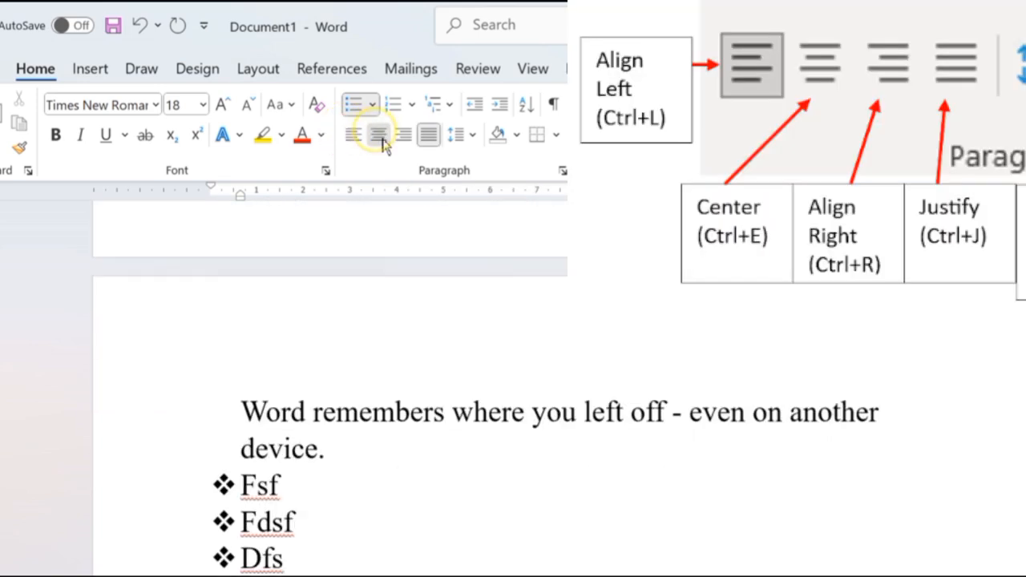
{"action": "left_click", "coordinate": [380, 137]}
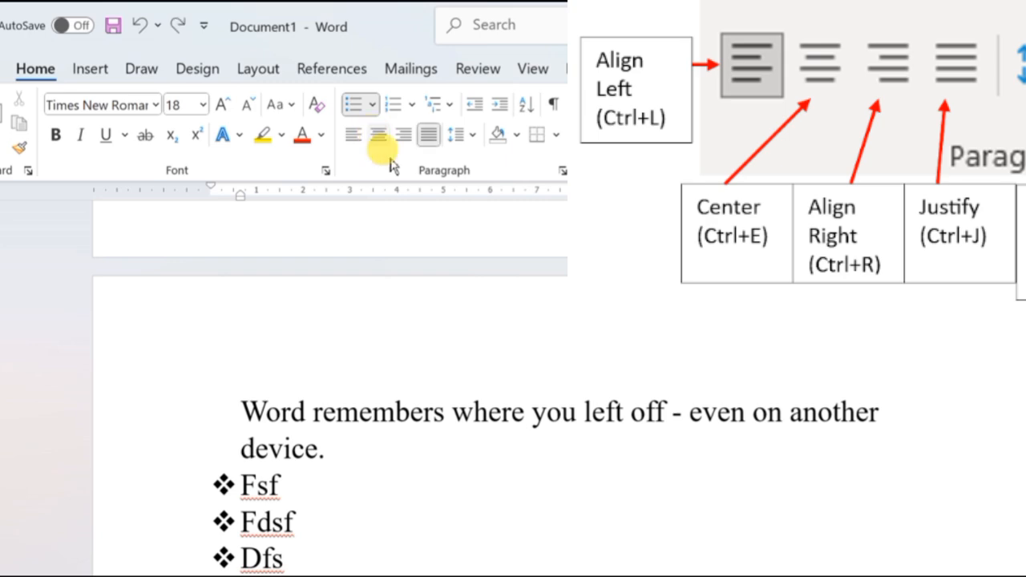
Center-align all the text in the document.
{"action": "scroll", "coordinate": [449, 372], "scroll_direction": "down", "scroll_amount": 10}
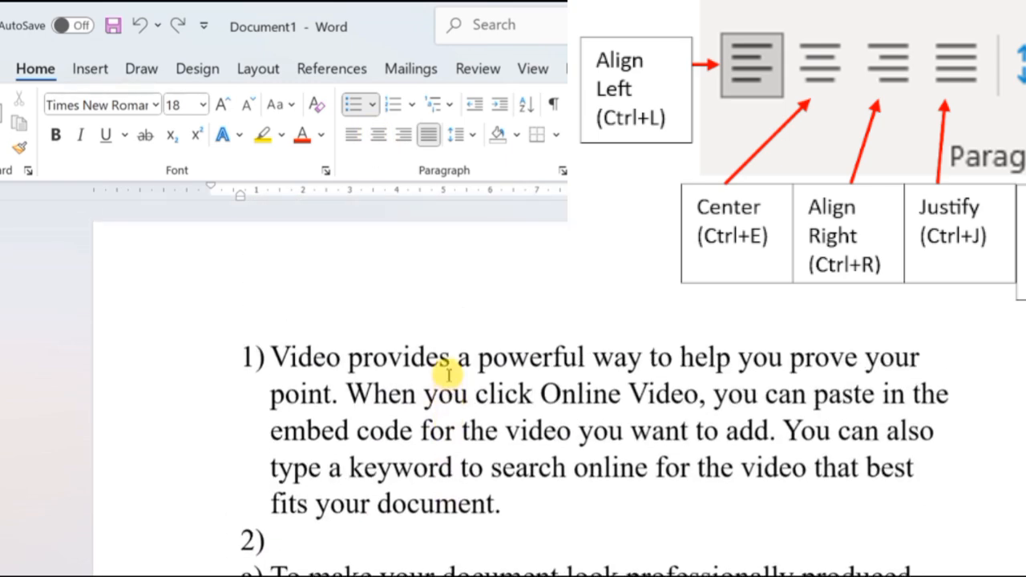
{"action": "left_click", "coordinate": [439, 395]}
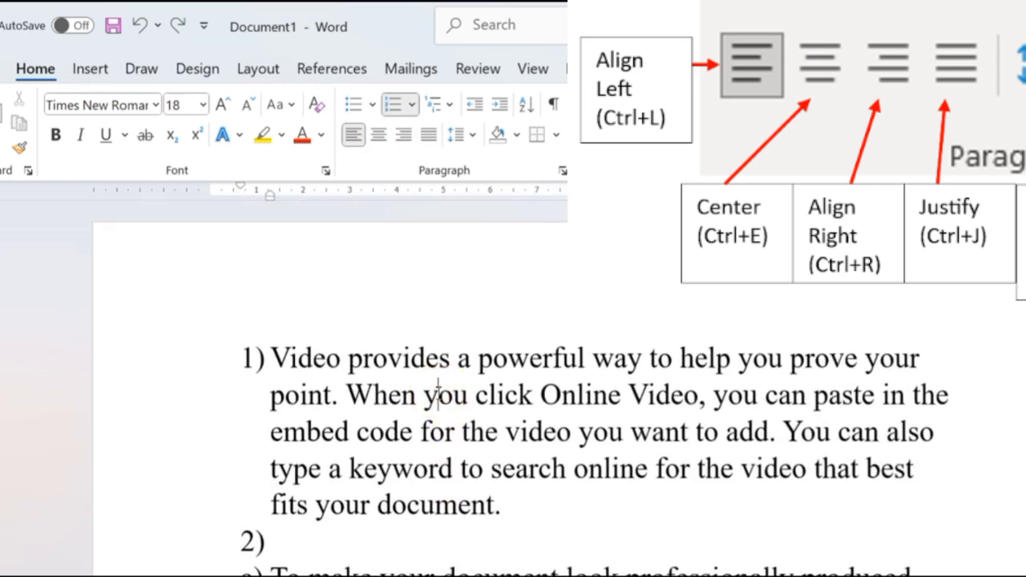
{"action": "key", "text": "ctrl+a"}
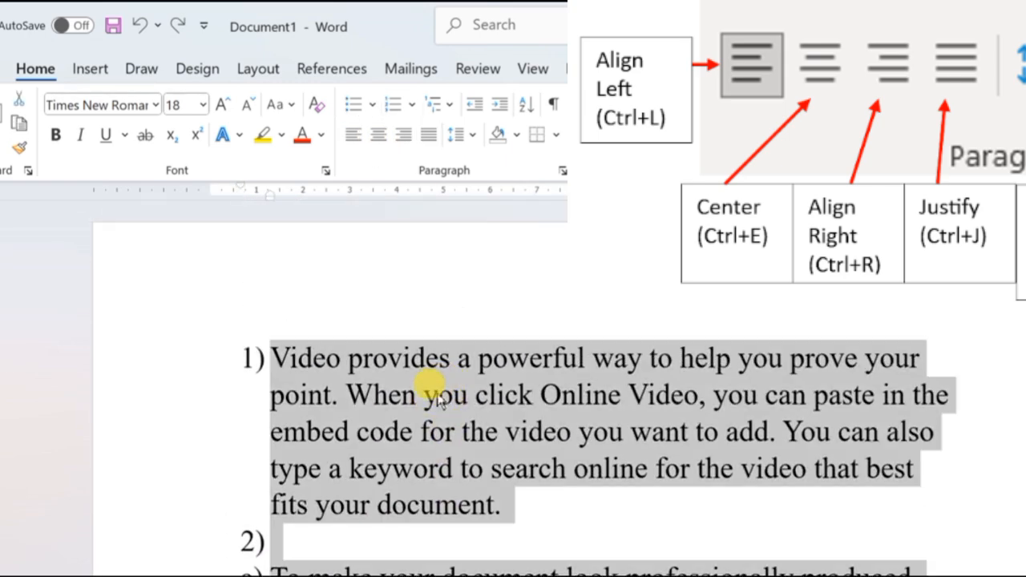
{"action": "left_click", "coordinate": [378, 135]}
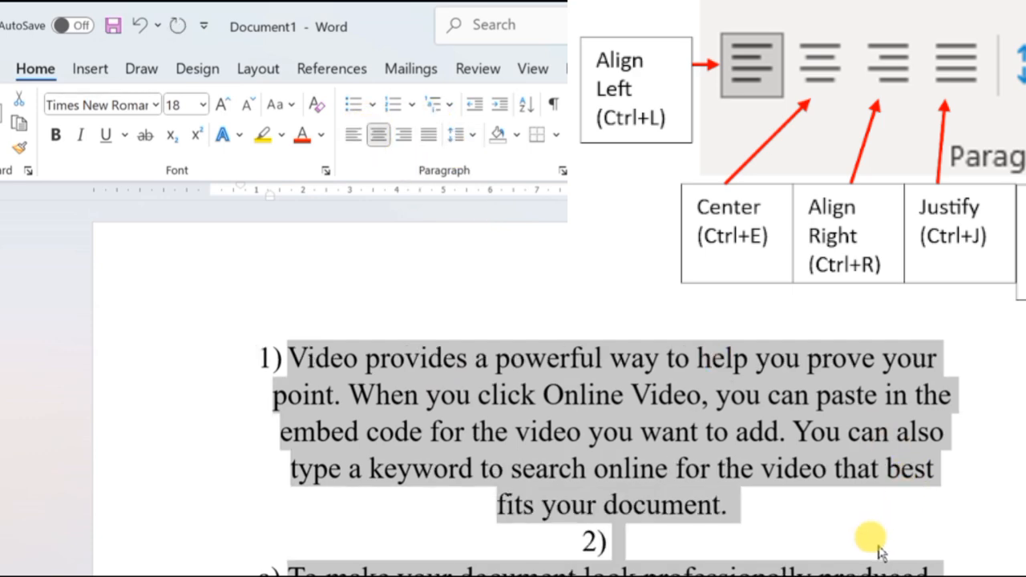
{"action": "scroll", "coordinate": [726, 393], "scroll_direction": "down", "scroll_amount": 3}
{"action": "scroll", "coordinate": [696, 337], "scroll_direction": "up", "scroll_amount": 3}
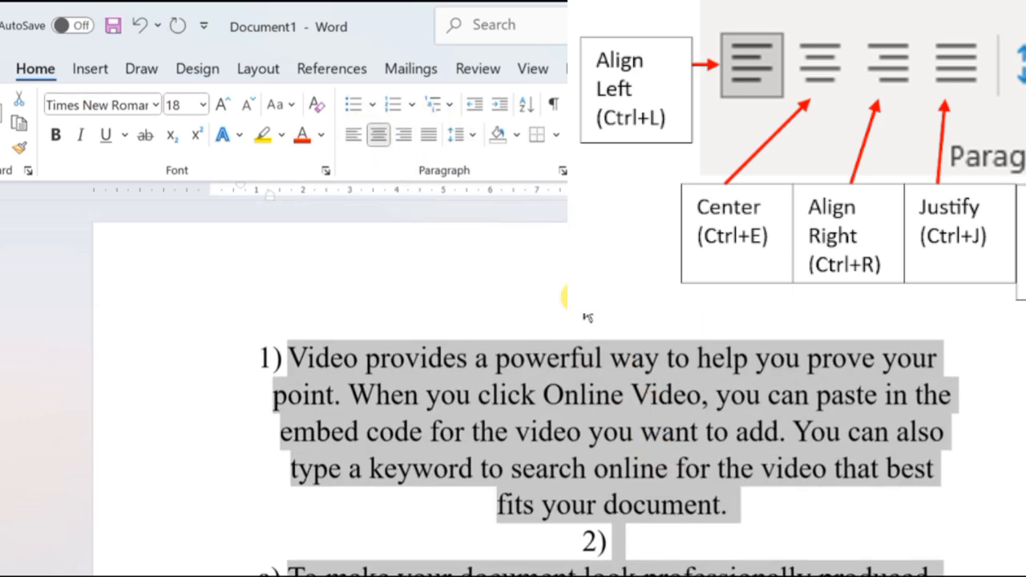
Remove the bullets and numbering from the entire document and right-align its text.
{"action": "left_click", "coordinate": [373, 105]}
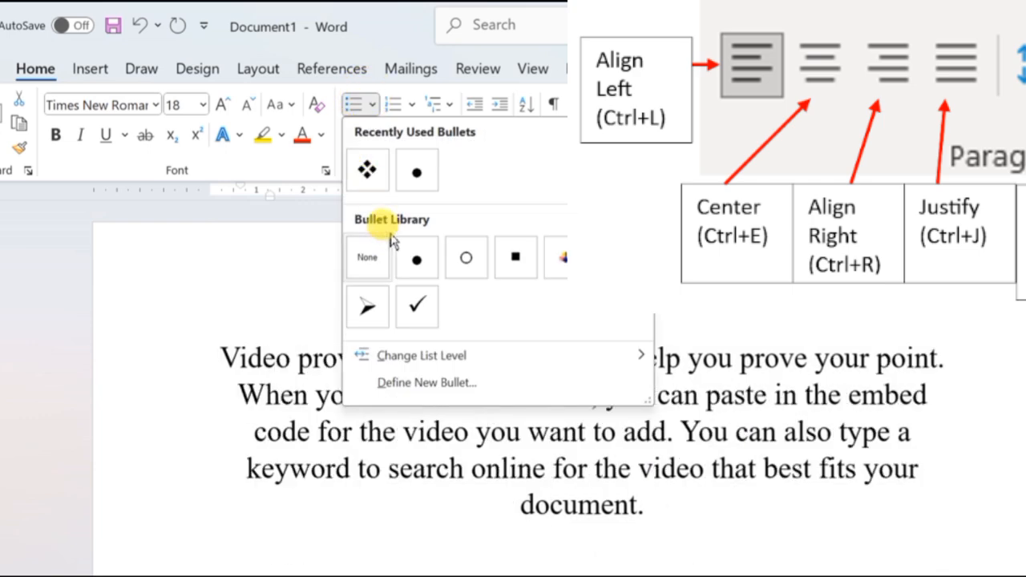
{"action": "left_click", "coordinate": [367, 252]}
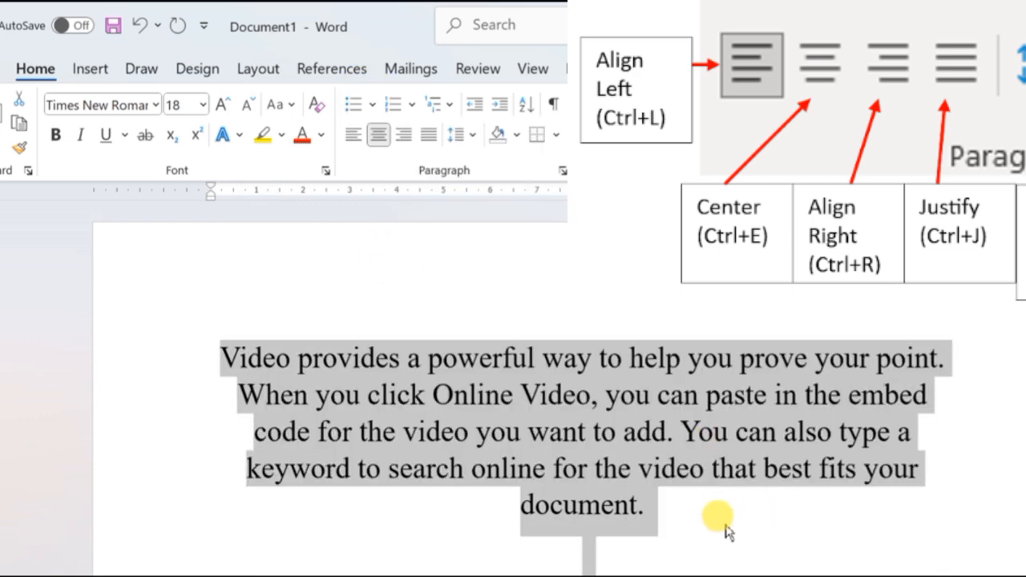
{"action": "left_click", "coordinate": [405, 139]}
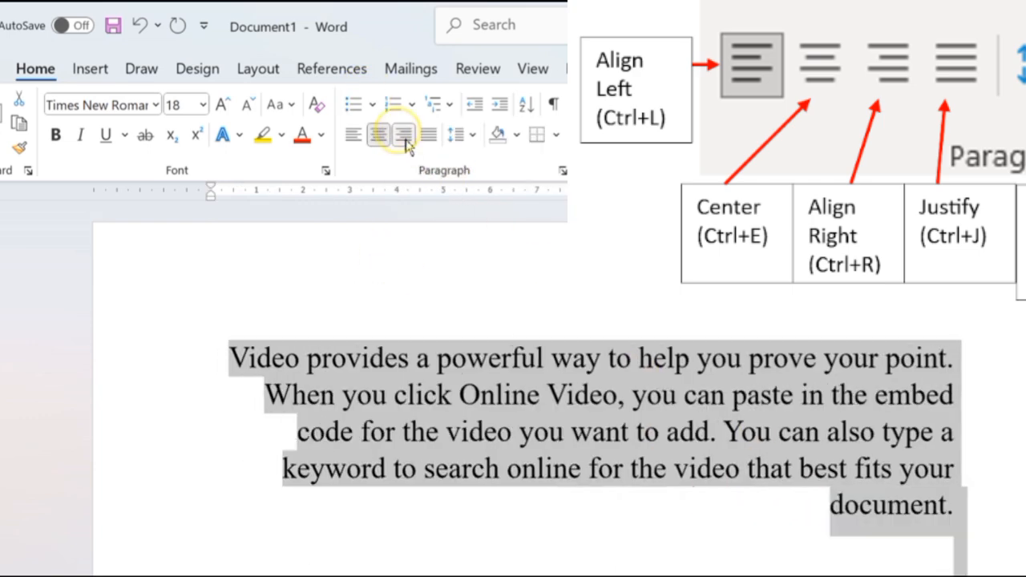
{"action": "left_click", "coordinate": [750, 535]}
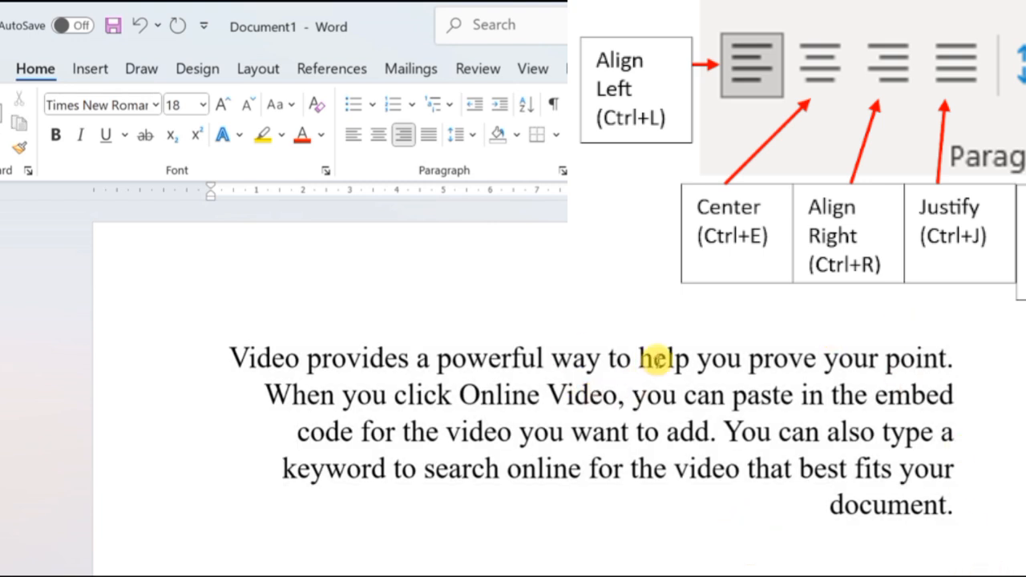
Justify all the text in the document and review the result across the pages.
{"action": "key", "text": "ctrl+a"}
{"action": "left_click", "coordinate": [429, 135]}
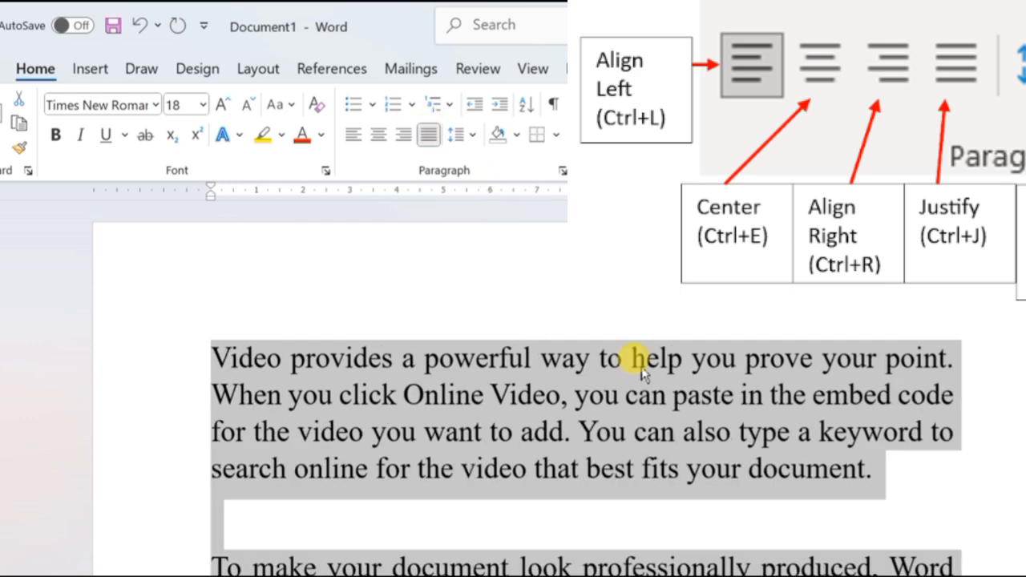
{"action": "scroll", "coordinate": [648, 385], "scroll_direction": "down", "scroll_amount": 2}
{"action": "scroll", "coordinate": [648, 403], "scroll_direction": "down", "scroll_amount": 10}
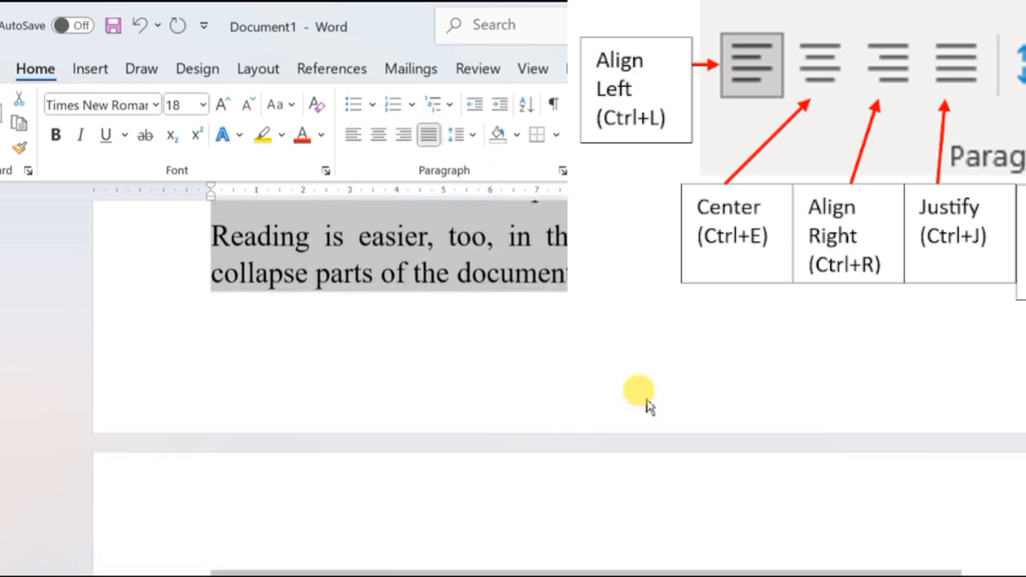
{"action": "scroll", "coordinate": [647, 406], "scroll_direction": "down", "scroll_amount": 3}
{"action": "scroll", "coordinate": [641, 409], "scroll_direction": "up", "scroll_amount": 8}
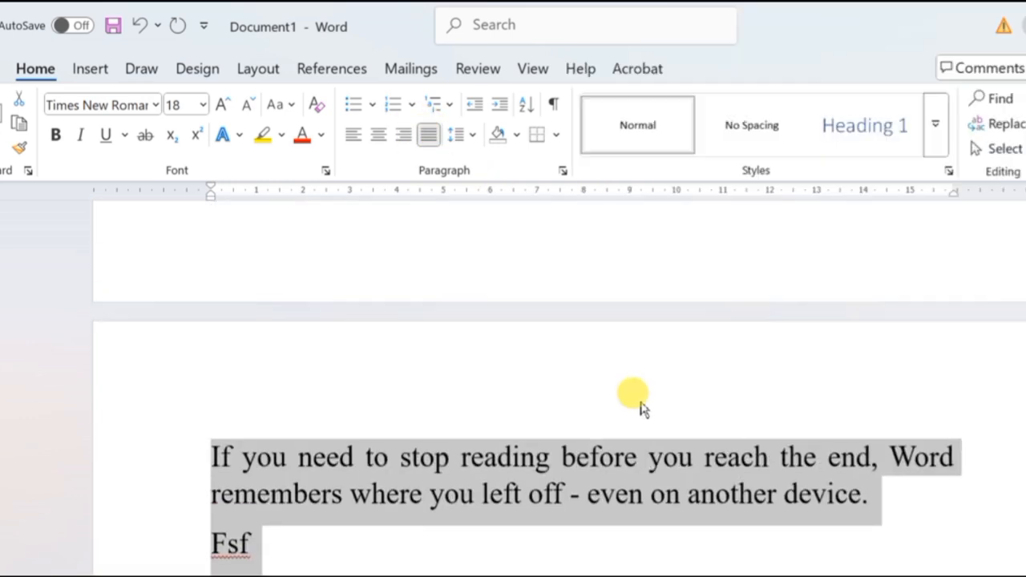
{"action": "scroll", "coordinate": [642, 409], "scroll_direction": "up", "scroll_amount": 10}
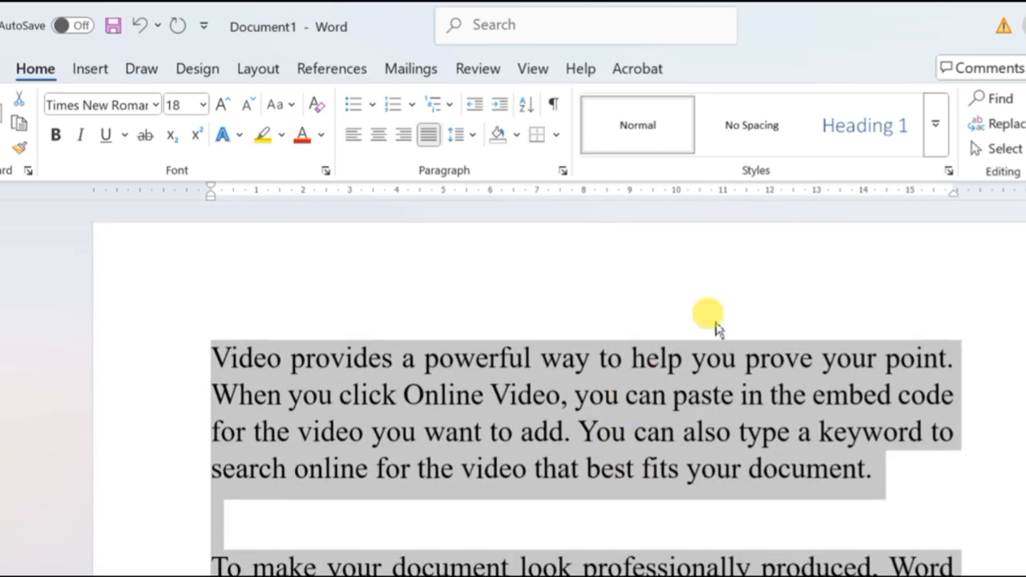
Increase the indent of the first paragraph, "Video provides a powerful way", by three levels.
{"action": "left_click", "coordinate": [660, 469]}
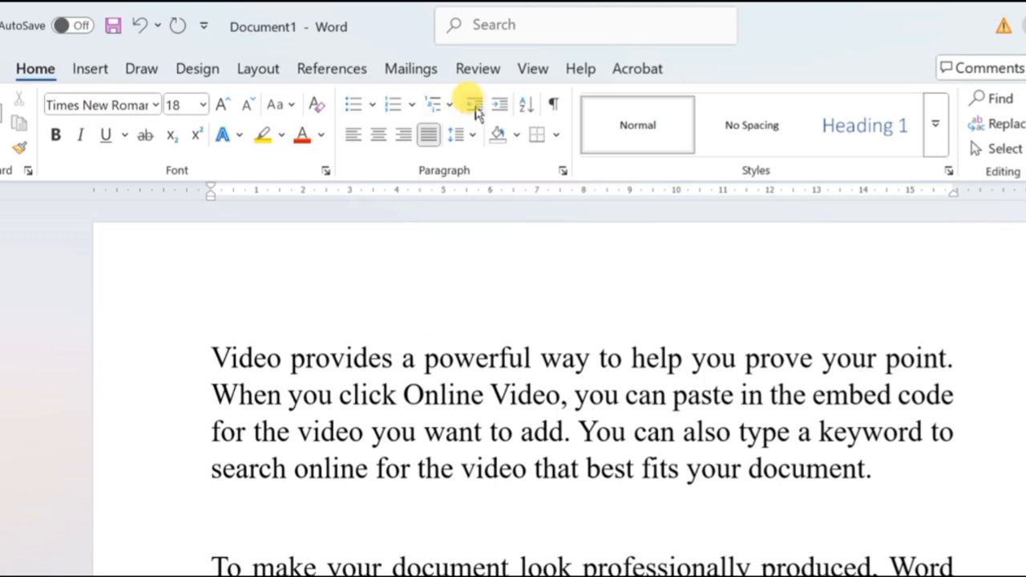
{"action": "key", "text": "ctrl+Home"}
{"action": "left_click", "coordinate": [479, 111]}
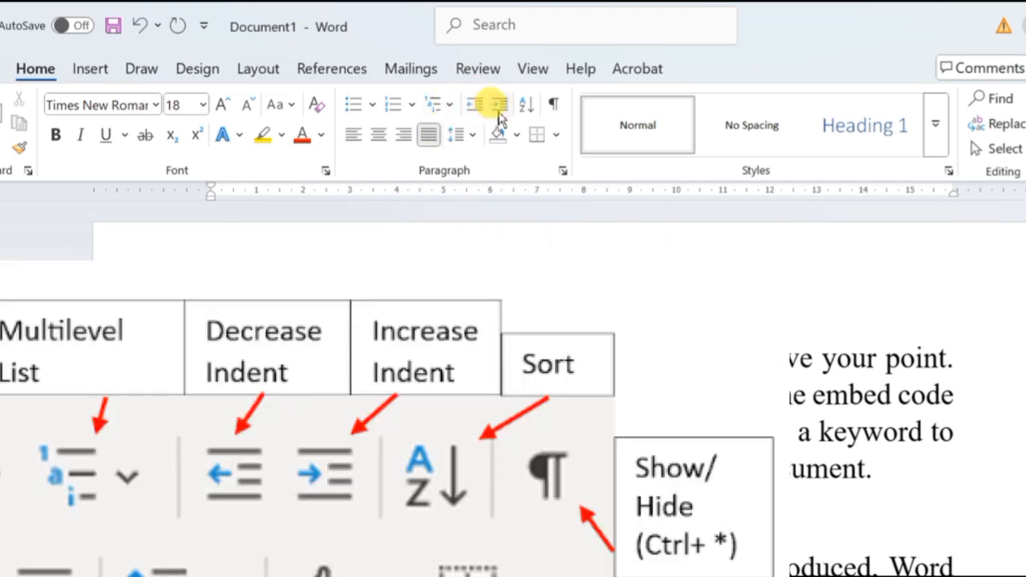
{"action": "left_click", "coordinate": [499, 113]}
{"action": "left_click", "coordinate": [499, 113]}
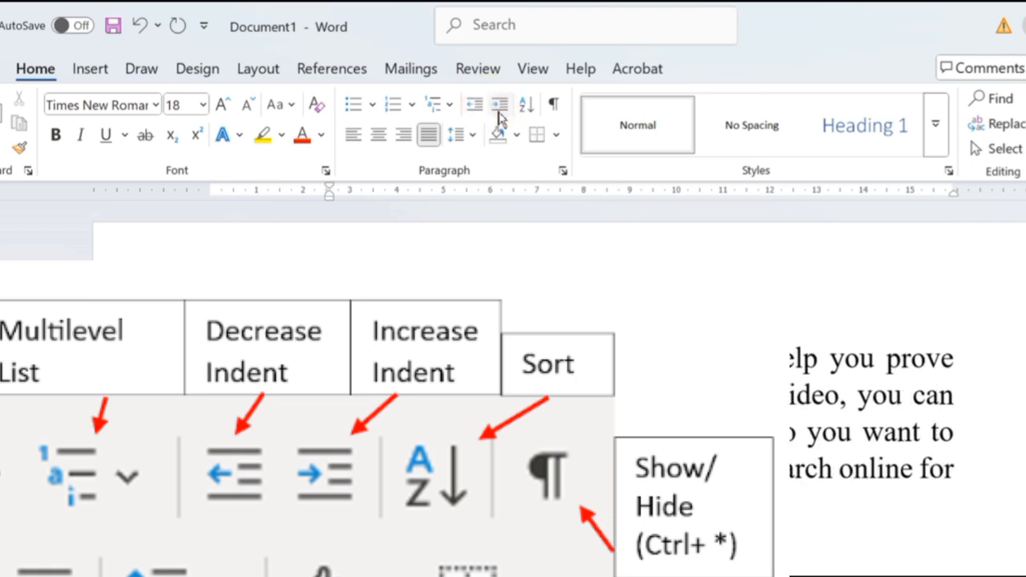
{"action": "left_click", "coordinate": [499, 112]}
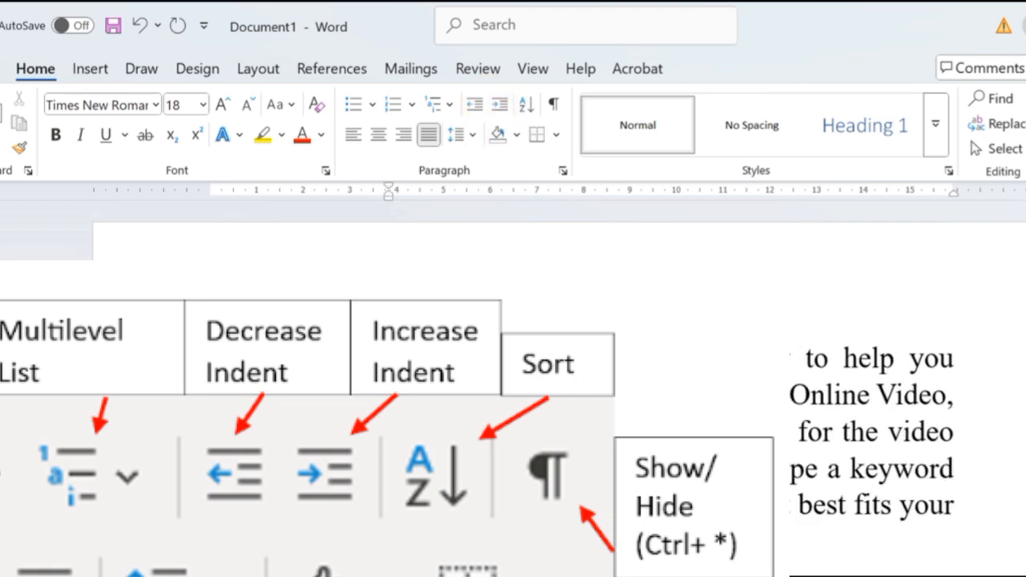
Increase the indent of the paragraph starting "To make your document look professionally produced" by four levels.
{"action": "scroll", "coordinate": [231, 520], "scroll_direction": "down", "scroll_amount": 2}
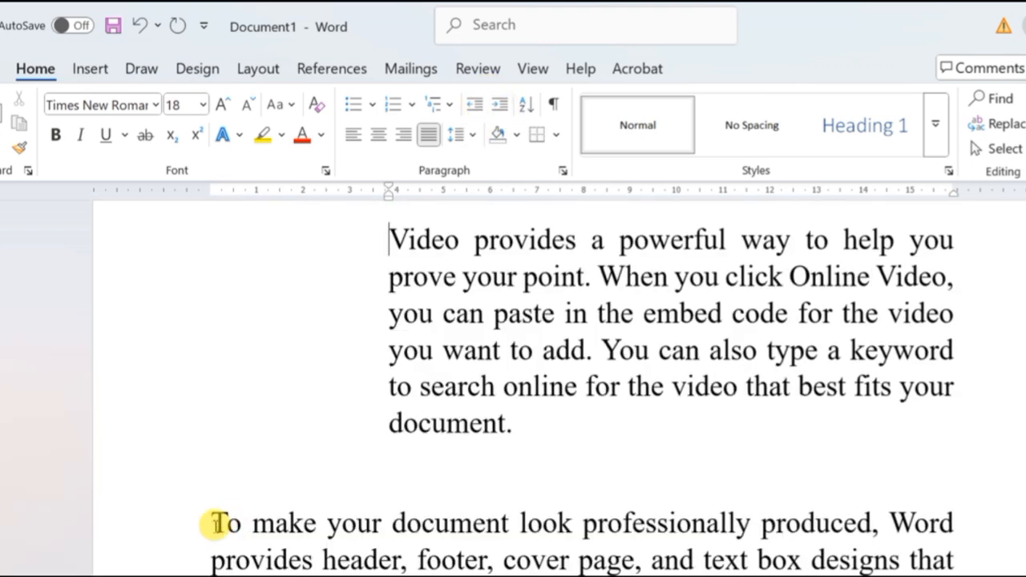
{"action": "left_click", "coordinate": [213, 523]}
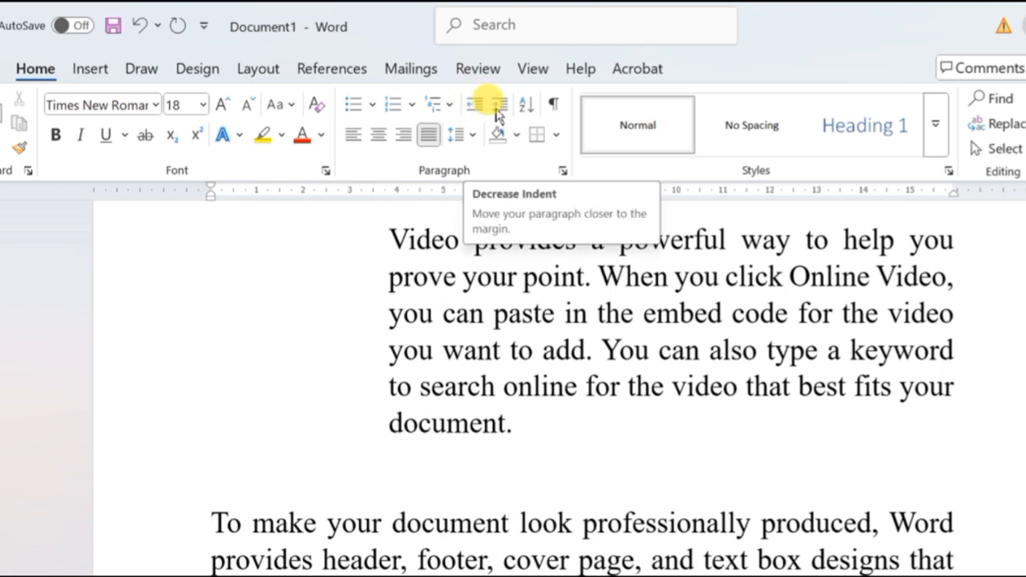
{"action": "left_click", "coordinate": [501, 104]}
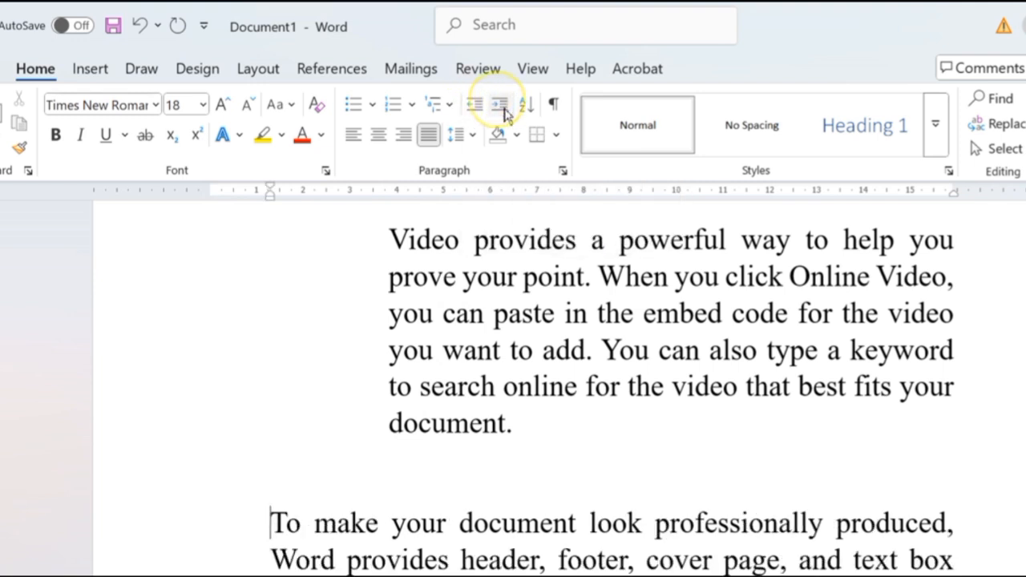
{"action": "left_click", "coordinate": [500, 104]}
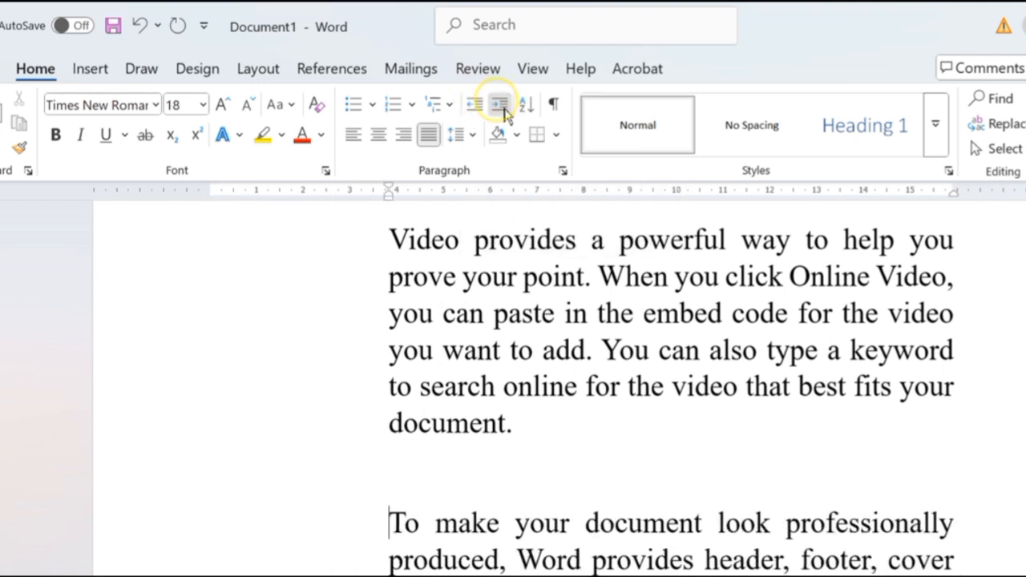
{"action": "left_click", "coordinate": [500, 104]}
Decrease the first paragraph's indent until its text is back at the page margin.
{"action": "scroll", "coordinate": [473, 318], "scroll_direction": "up", "scroll_amount": 3}
{"action": "left_click", "coordinate": [390, 359]}
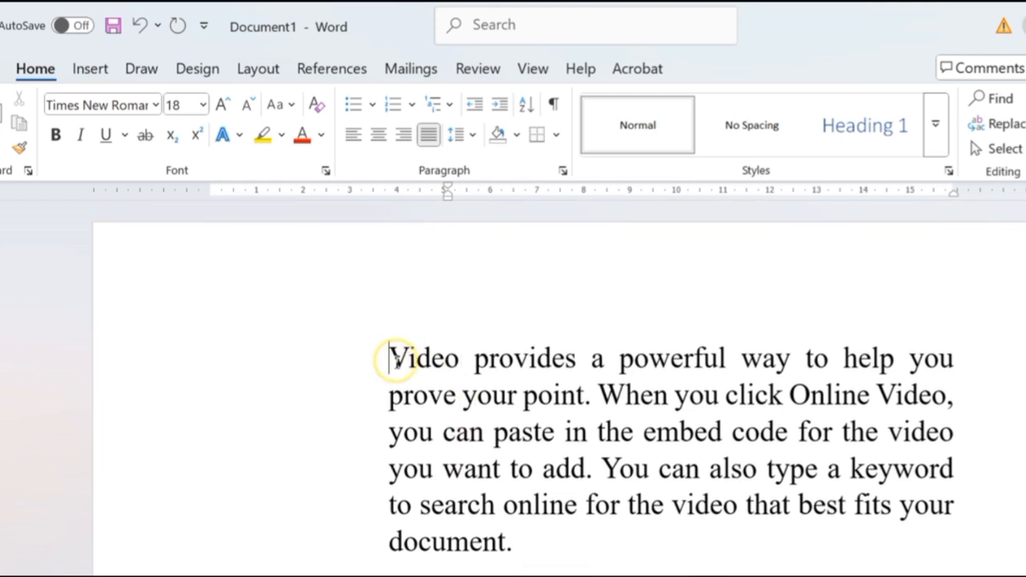
{"action": "left_click", "coordinate": [473, 109]}
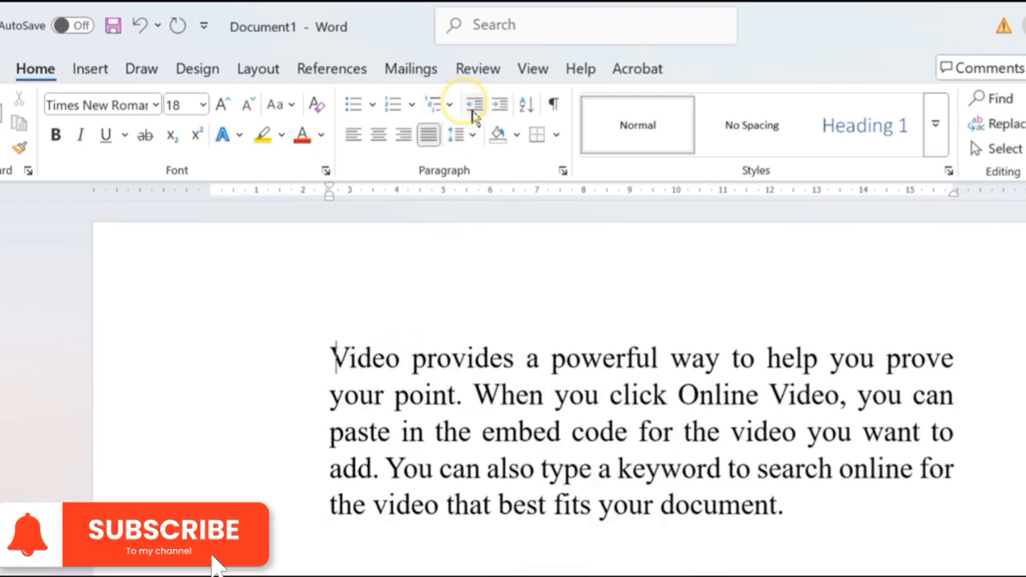
{"action": "left_click", "coordinate": [474, 108]}
{"action": "left_click", "coordinate": [473, 112]}
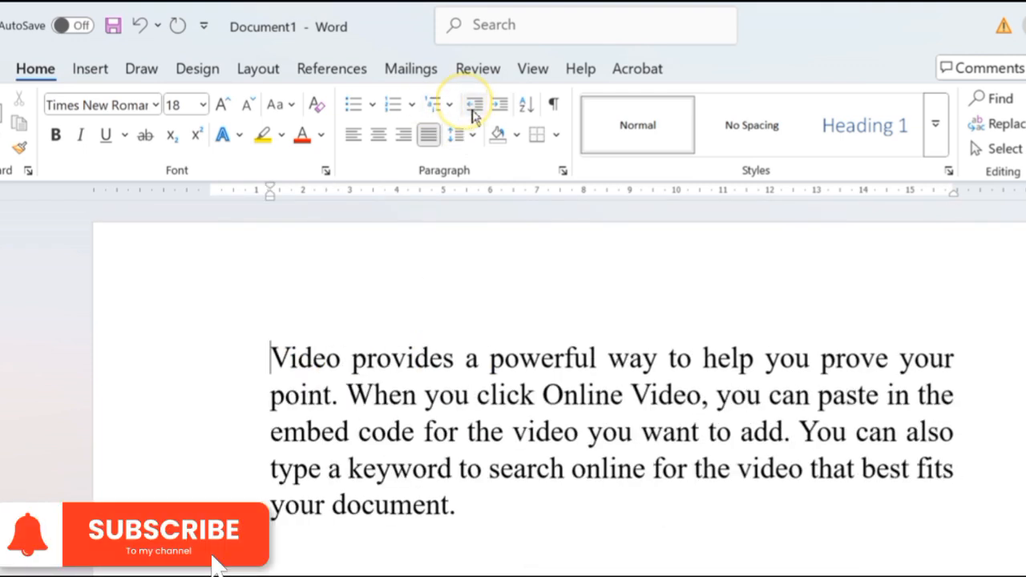
{"action": "left_click", "coordinate": [473, 112]}
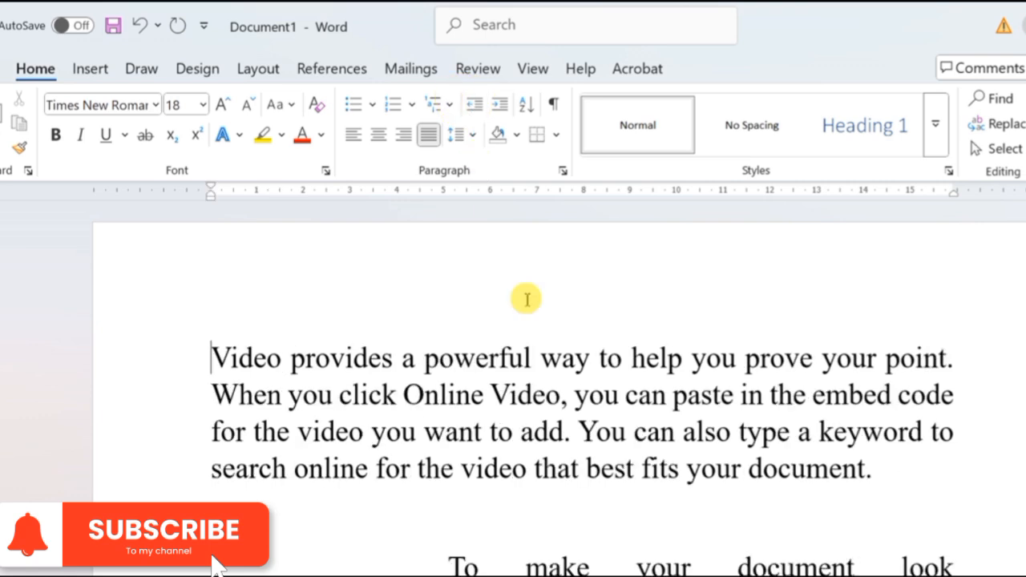
Delete the sample lines "Hdfghdhh", "Sdfdsgdfsg", "Fdgd" and "Gdfsgd" below the indented paragraph.
{"action": "scroll", "coordinate": [525, 298], "scroll_direction": "down", "scroll_amount": 6}
{"action": "scroll", "coordinate": [462, 451], "scroll_direction": "down", "scroll_amount": 3}
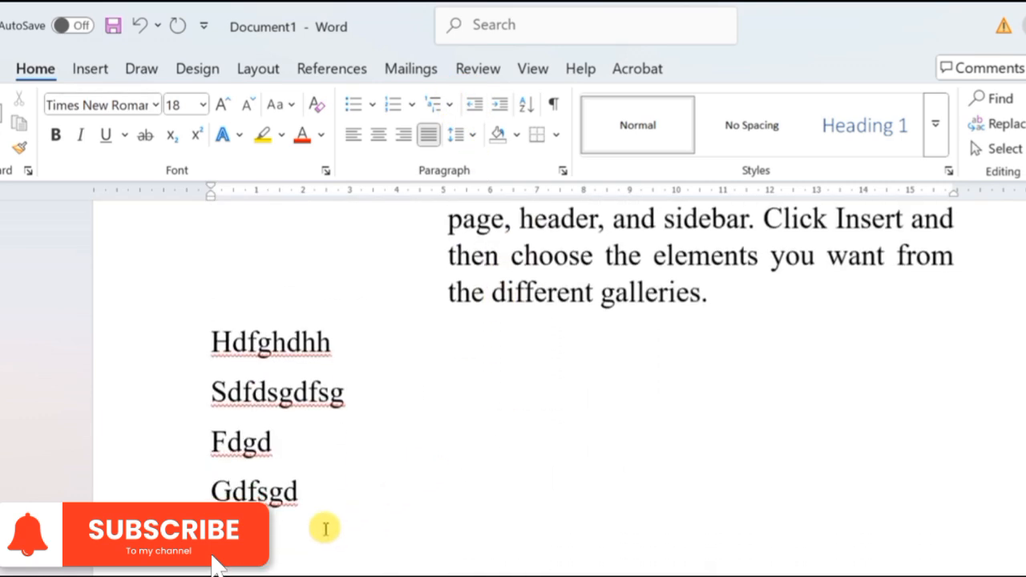
{"action": "left_click_drag", "start_coordinate": [318, 495], "coordinate": [181, 358]}
{"action": "key", "text": "Delete"}
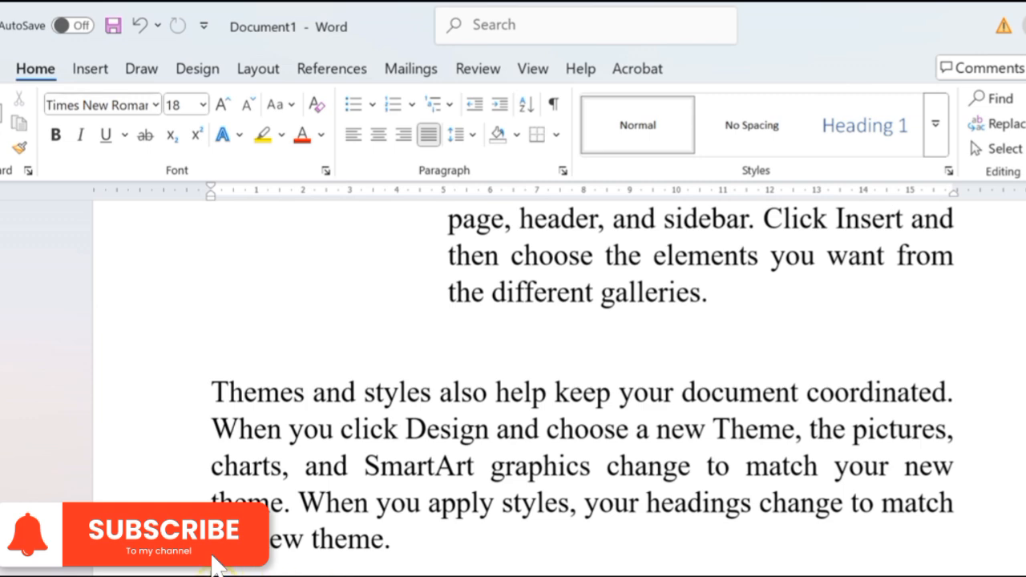
Increase the indent of the "Save time in Word" paragraph by four levels and review the indented layout.
{"action": "left_click", "coordinate": [501, 105]}
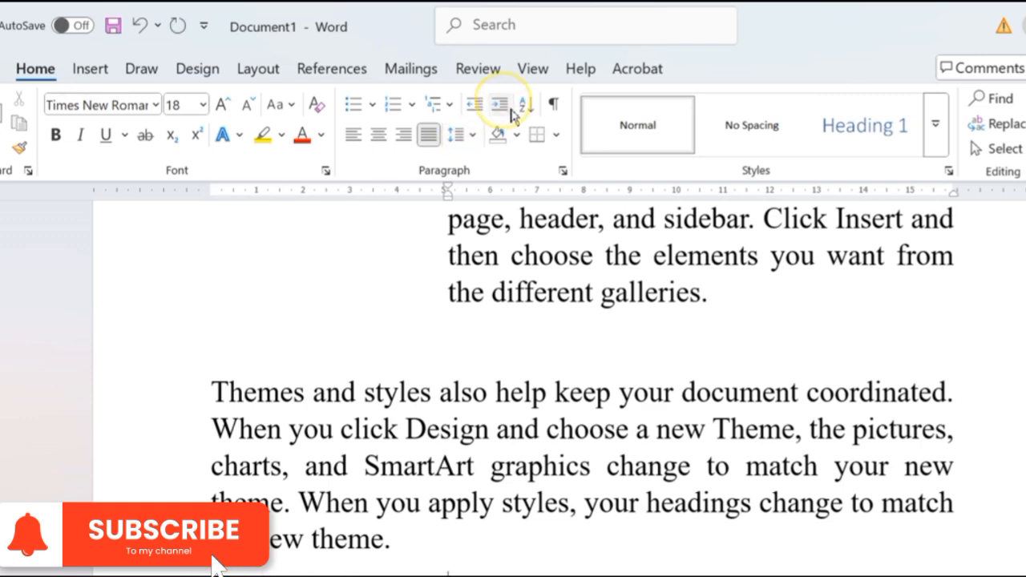
{"action": "scroll", "coordinate": [531, 348], "scroll_direction": "down", "scroll_amount": 3, "text": "ctrl"}
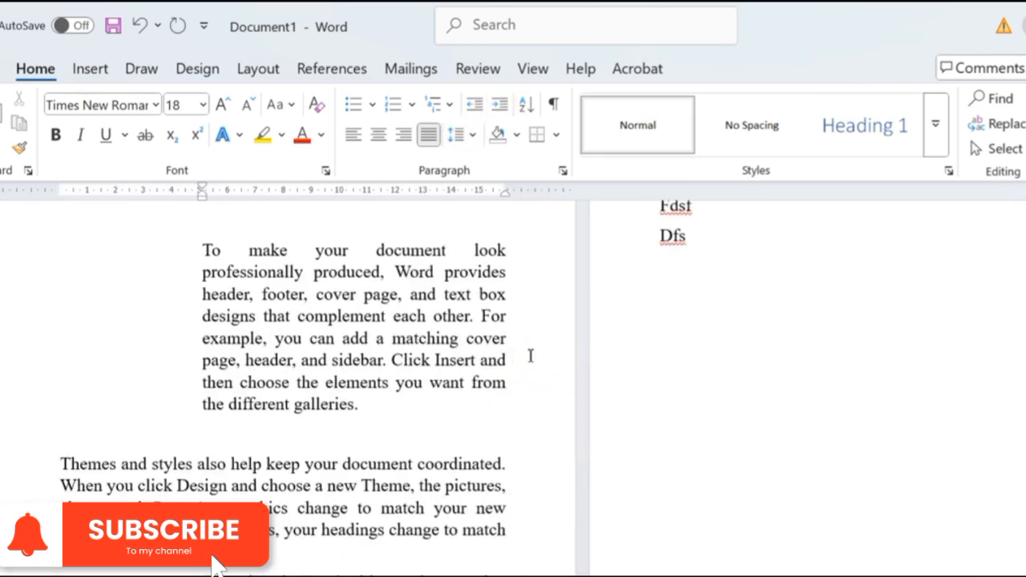
{"action": "scroll", "coordinate": [524, 367], "scroll_direction": "down", "scroll_amount": 3}
{"action": "scroll", "coordinate": [210, 372], "scroll_direction": "down", "scroll_amount": 1}
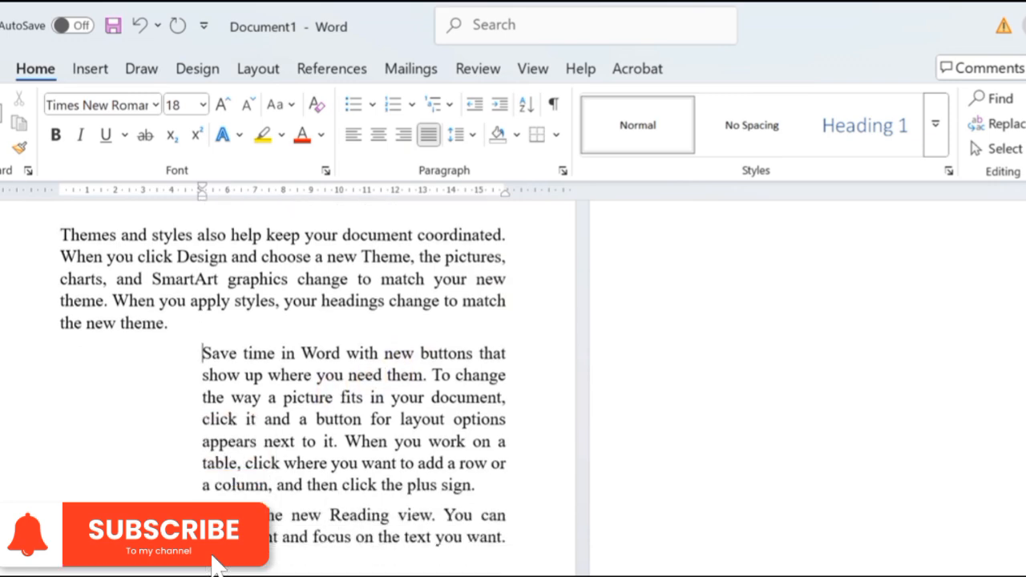
{"action": "scroll", "coordinate": [210, 372], "scroll_direction": "up", "scroll_amount": 6}
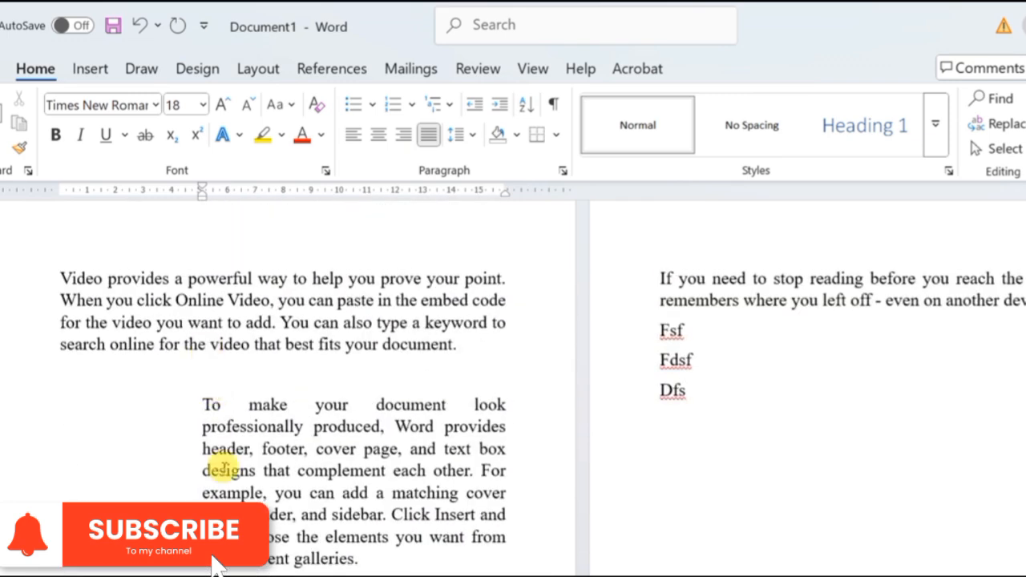
{"action": "scroll", "coordinate": [224, 474], "scroll_direction": "down", "scroll_amount": 4}
{"action": "scroll", "coordinate": [227, 506], "scroll_direction": "up", "scroll_amount": 2, "text": "ctrl"}
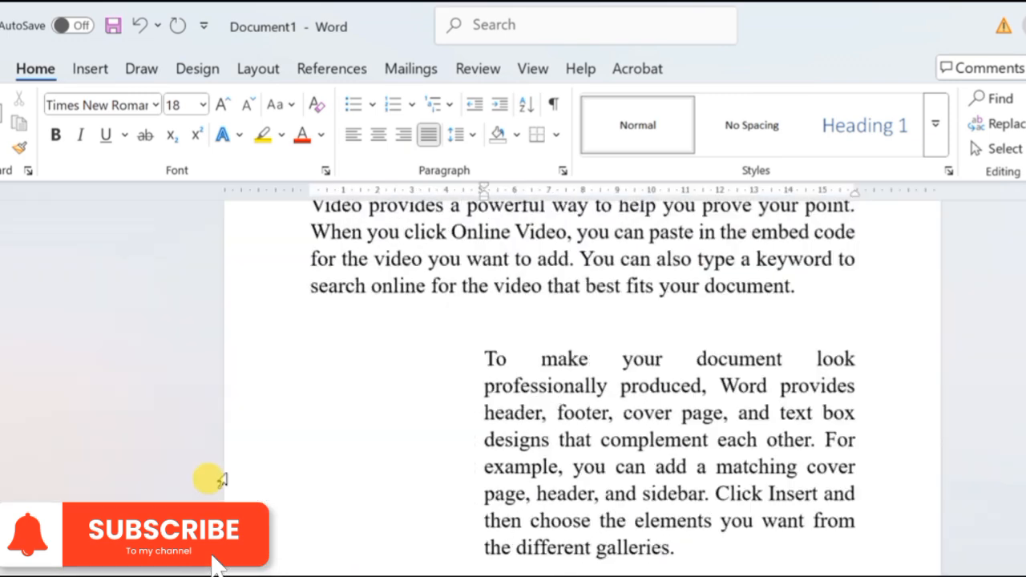
{"action": "scroll", "coordinate": [272, 441], "scroll_direction": "up", "scroll_amount": 2}
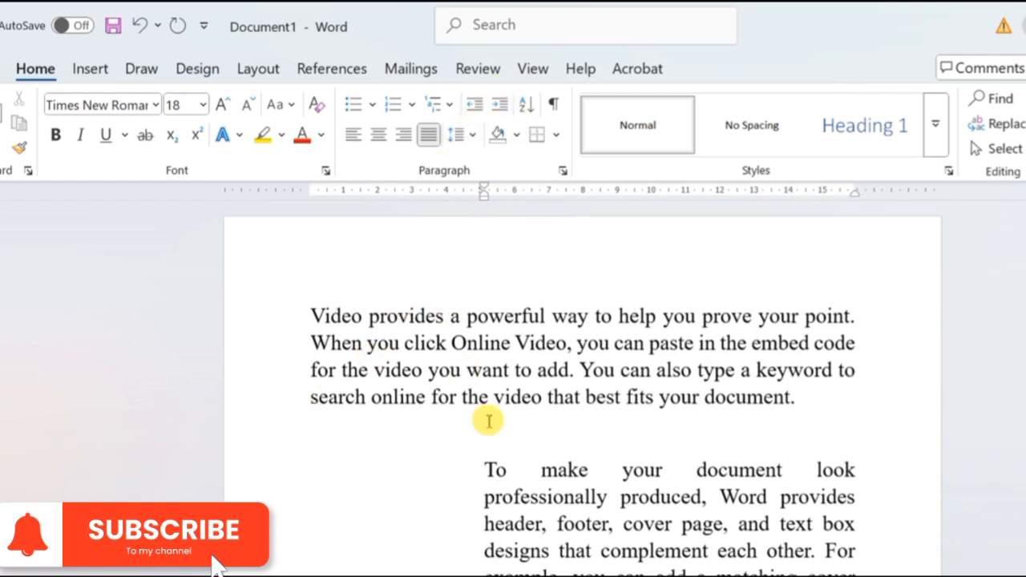
{"action": "left_click", "coordinate": [484, 438]}
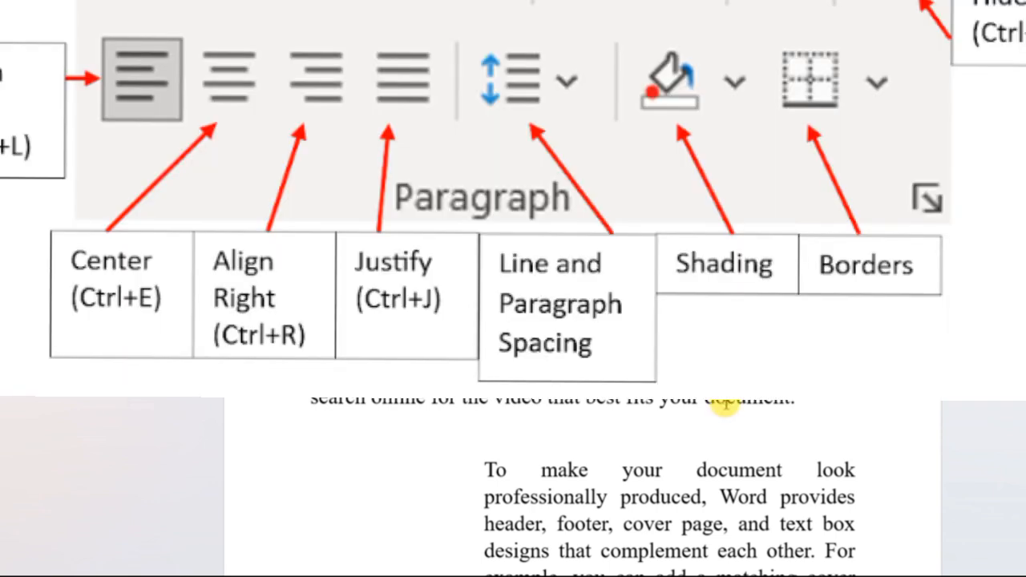
Set the line spacing of the first paragraph to 1.5.
{"action": "left_click_drag", "start_coordinate": [783, 401], "coordinate": [254, 291]}
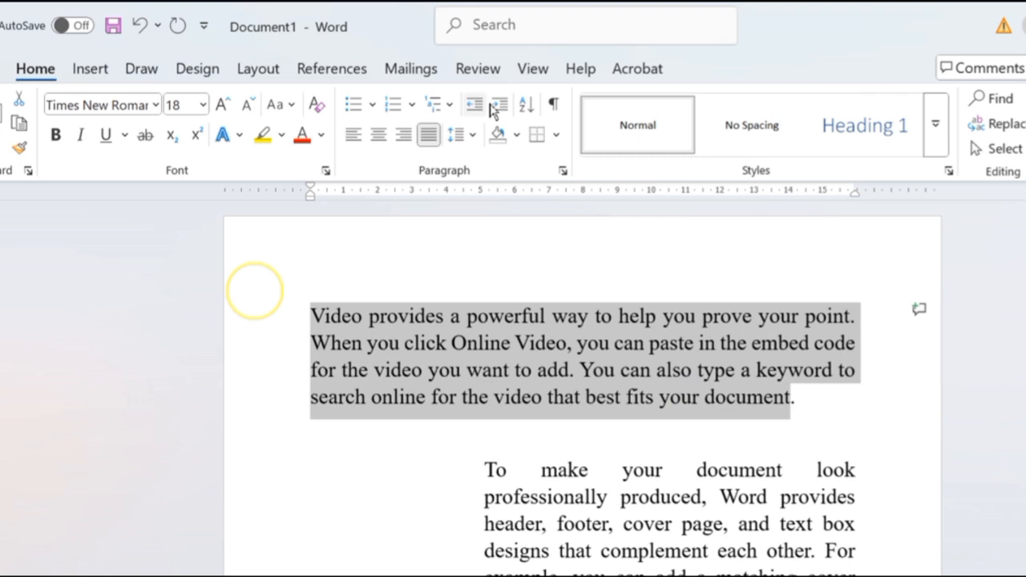
{"action": "left_click", "coordinate": [474, 142]}
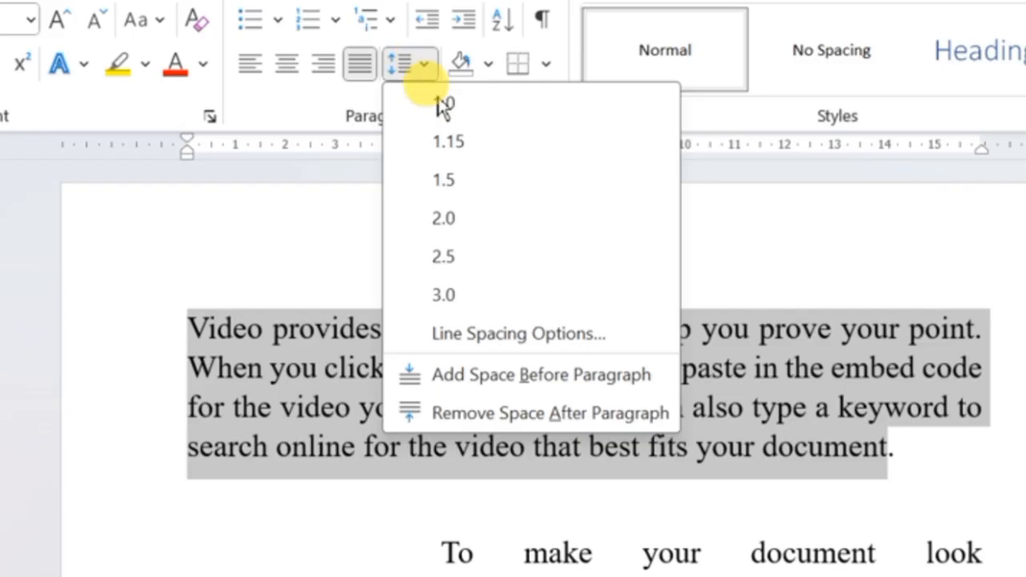
{"action": "left_click", "coordinate": [446, 152]}
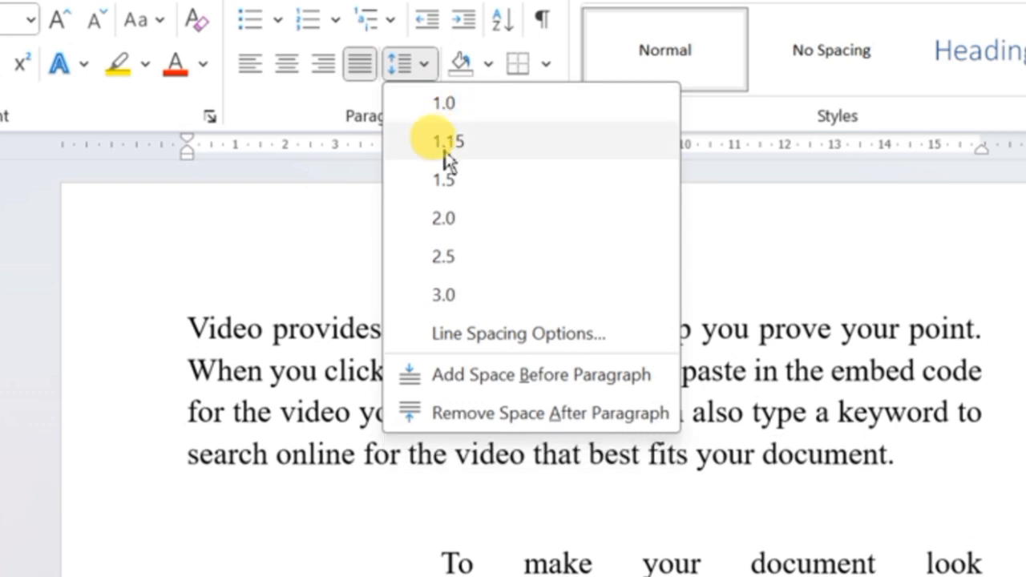
{"action": "left_click", "coordinate": [446, 178]}
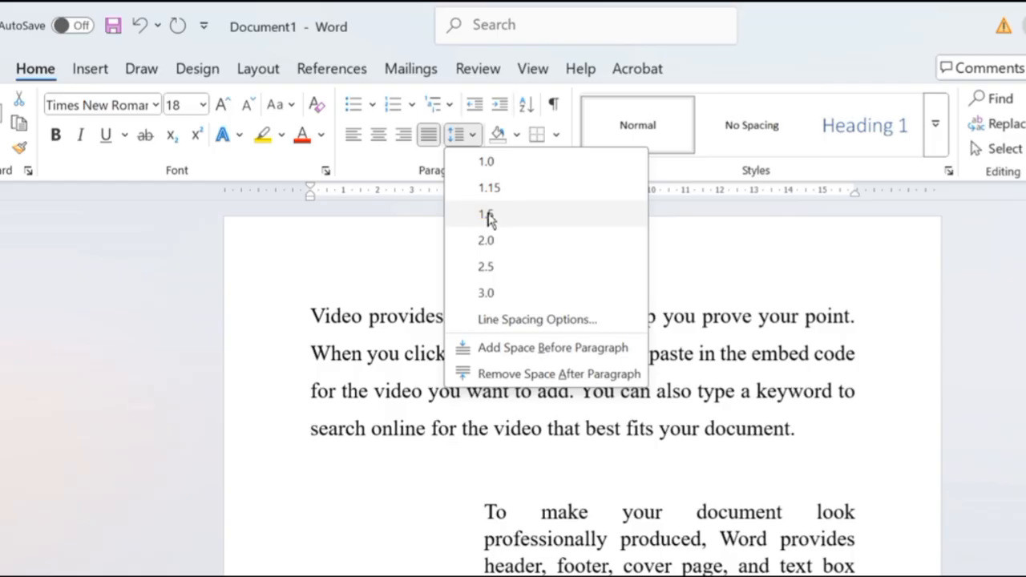
{"action": "left_click", "coordinate": [447, 181]}
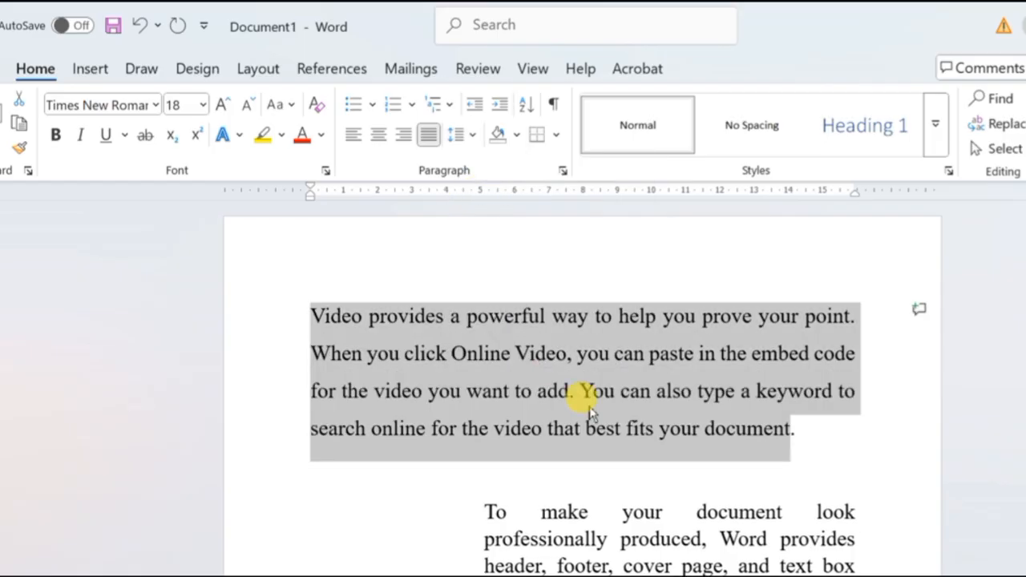
{"action": "left_click", "coordinate": [650, 499]}
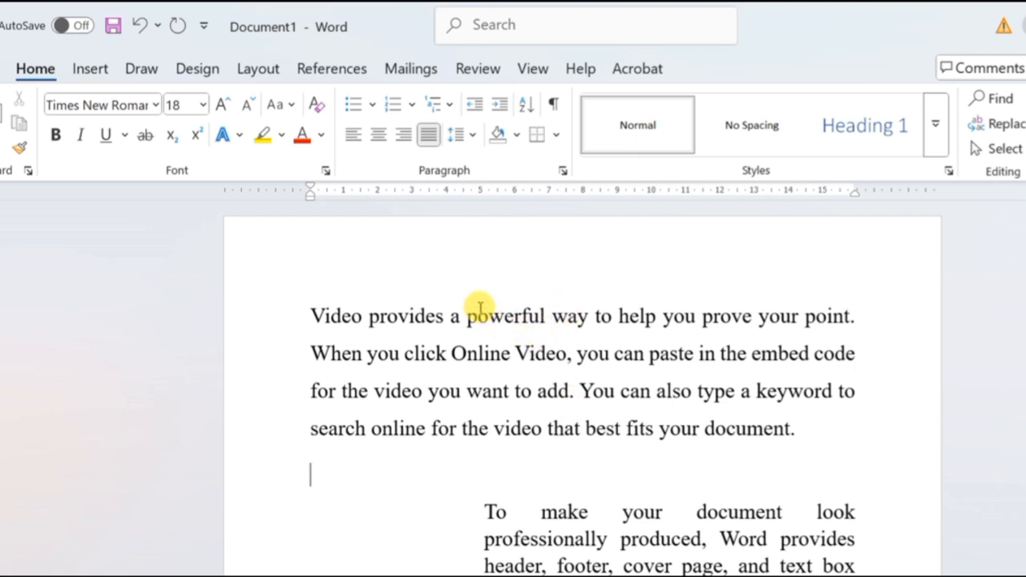
Preview the 2.0 and 2.5 line spacings on the first paragraph.
{"action": "left_click_drag", "start_coordinate": [471, 314], "coordinate": [493, 428]}
{"action": "left_click", "coordinate": [648, 466]}
{"action": "left_click_drag", "start_coordinate": [651, 576], "coordinate": [623, 527]}
{"action": "left_click", "coordinate": [624, 390]}
{"action": "left_click_drag", "start_coordinate": [806, 431], "coordinate": [289, 271]}
{"action": "left_click", "coordinate": [476, 136]}
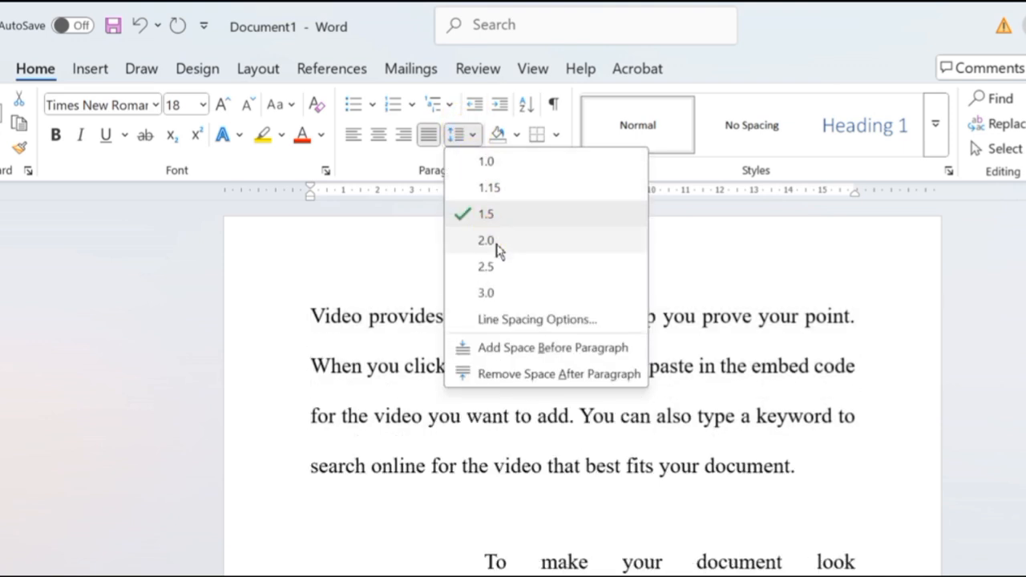
{"action": "left_click", "coordinate": [489, 267]}
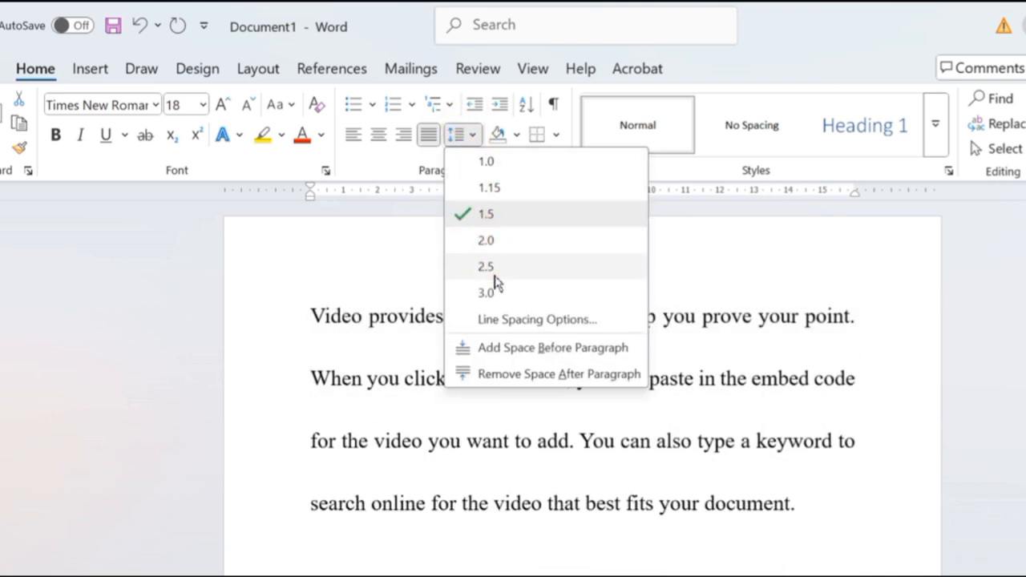
{"action": "left_click", "coordinate": [693, 540]}
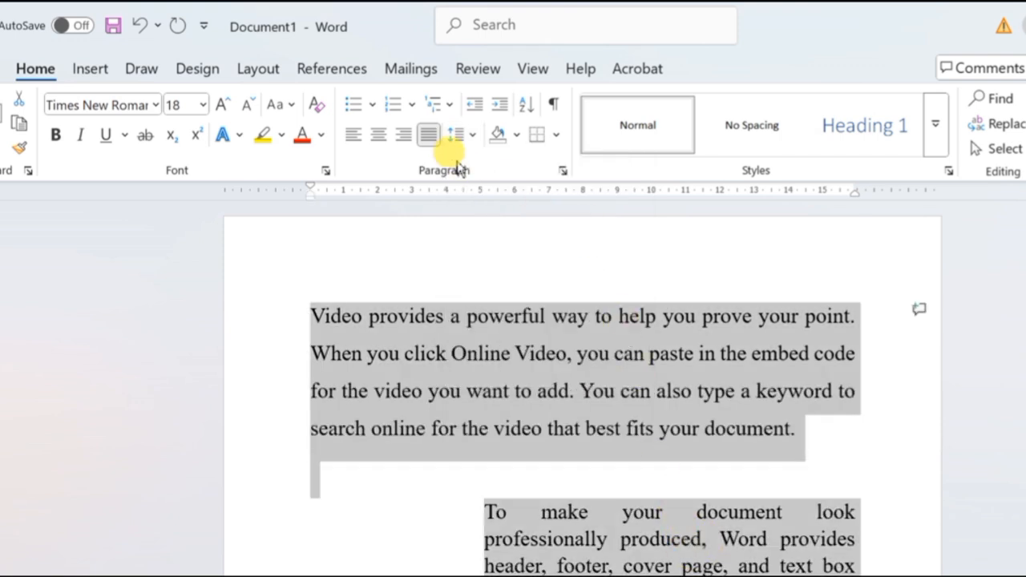
Set the line spacing of the whole document to 2.0 and review the spacing across the pages.
{"action": "left_click", "coordinate": [465, 135]}
{"action": "left_click", "coordinate": [523, 276]}
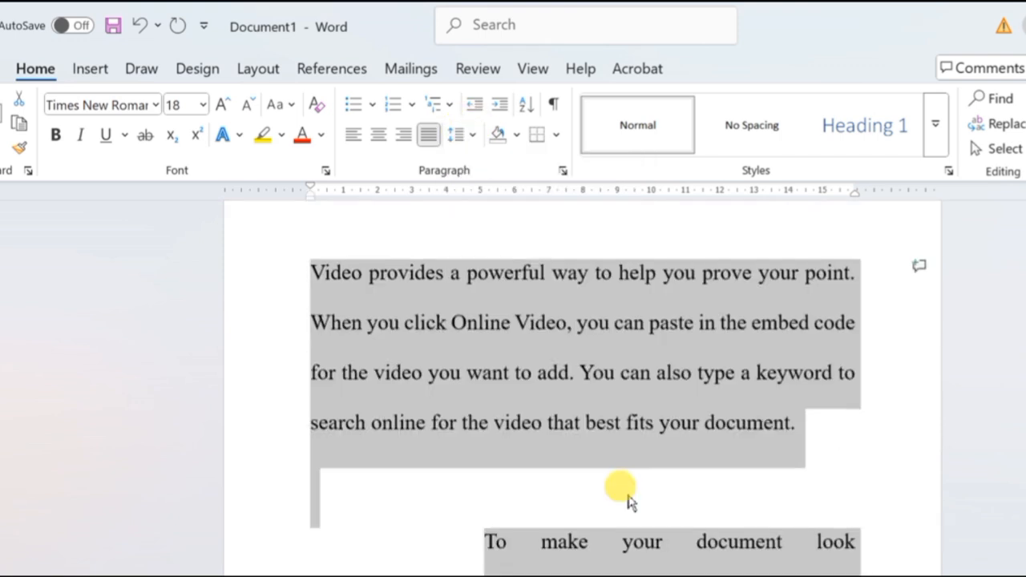
{"action": "scroll", "coordinate": [623, 489], "scroll_direction": "down", "scroll_amount": 3}
{"action": "scroll", "coordinate": [631, 503], "scroll_direction": "down", "scroll_amount": 5, "text": "ctrl"}
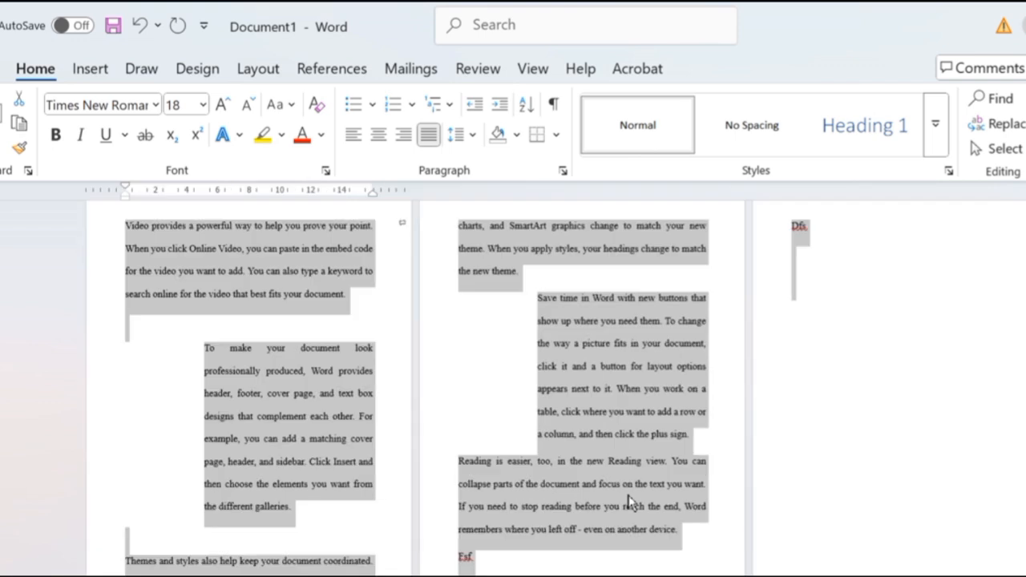
{"action": "scroll", "coordinate": [631, 502], "scroll_direction": "up", "scroll_amount": 5, "text": "ctrl"}
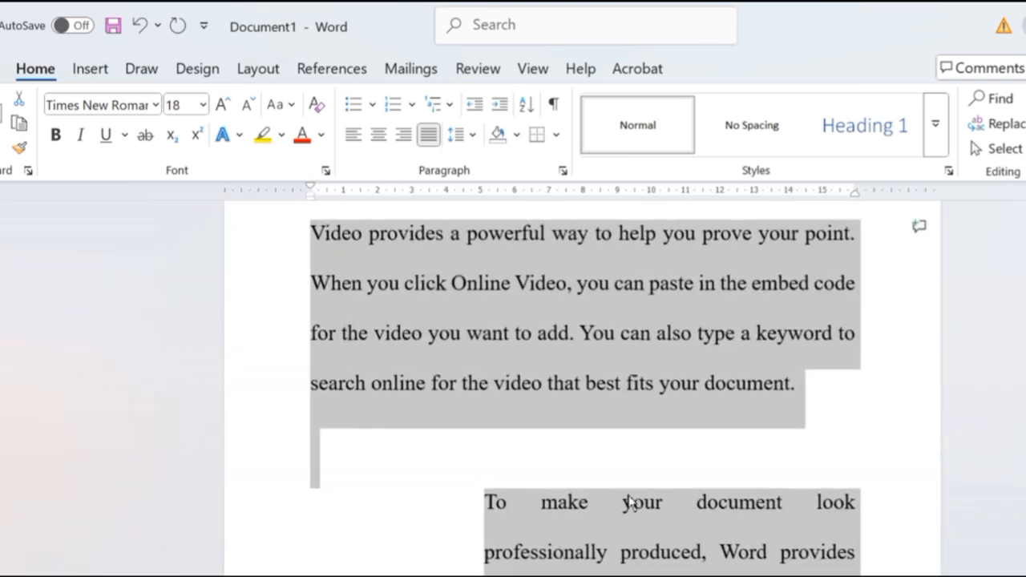
{"action": "scroll", "coordinate": [631, 502], "scroll_direction": "up", "scroll_amount": 2}
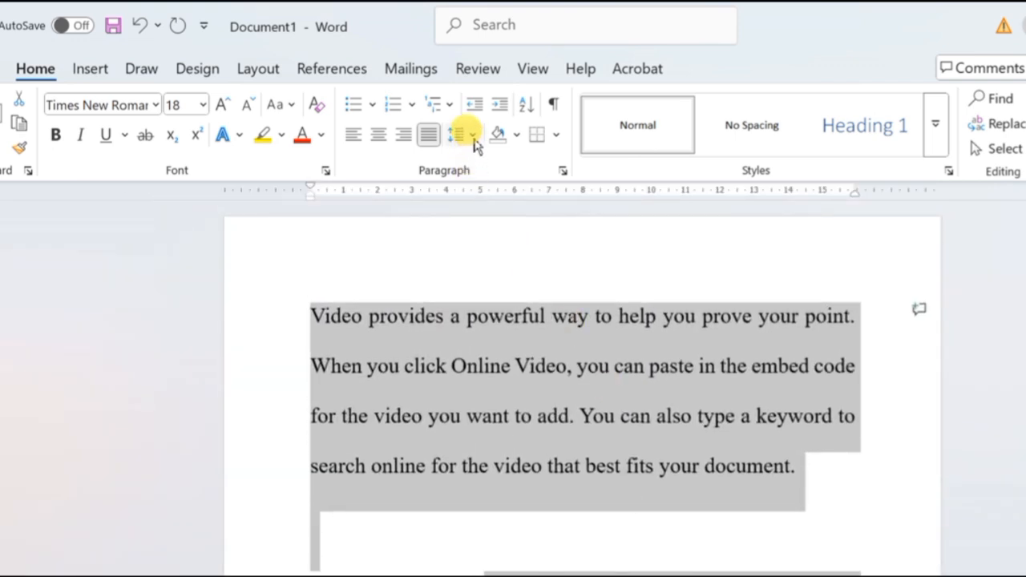
Examine the line spacing options in the Paragraph settings for the whole document and cancel without changes.
{"action": "left_click", "coordinate": [473, 137]}
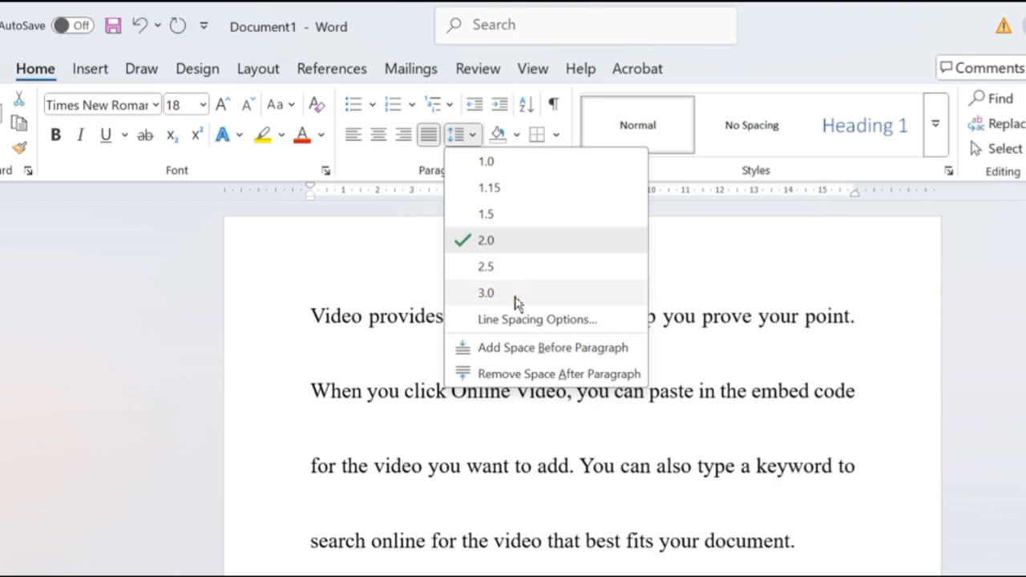
{"action": "left_click", "coordinate": [519, 321]}
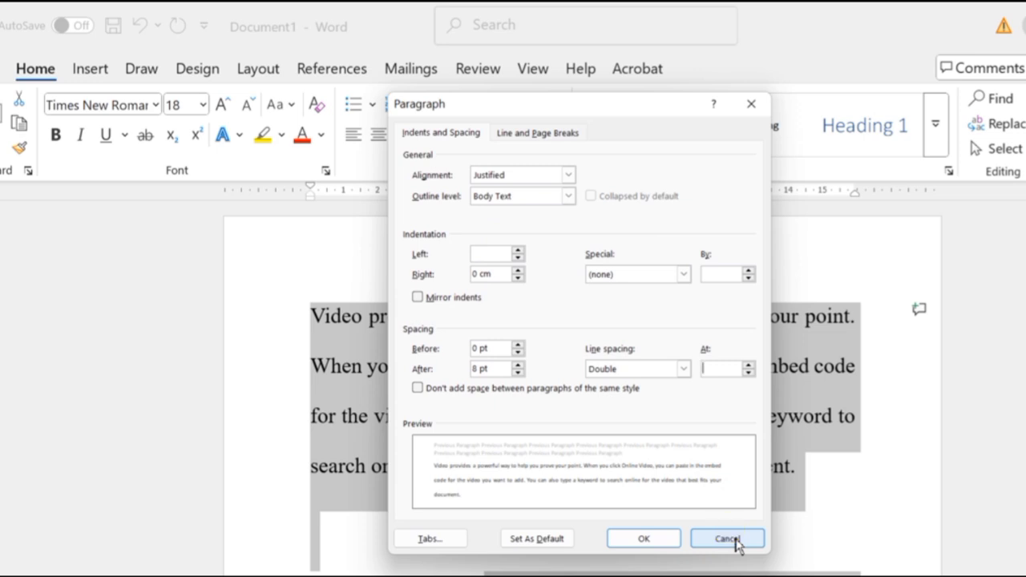
{"action": "left_click", "coordinate": [732, 541]}
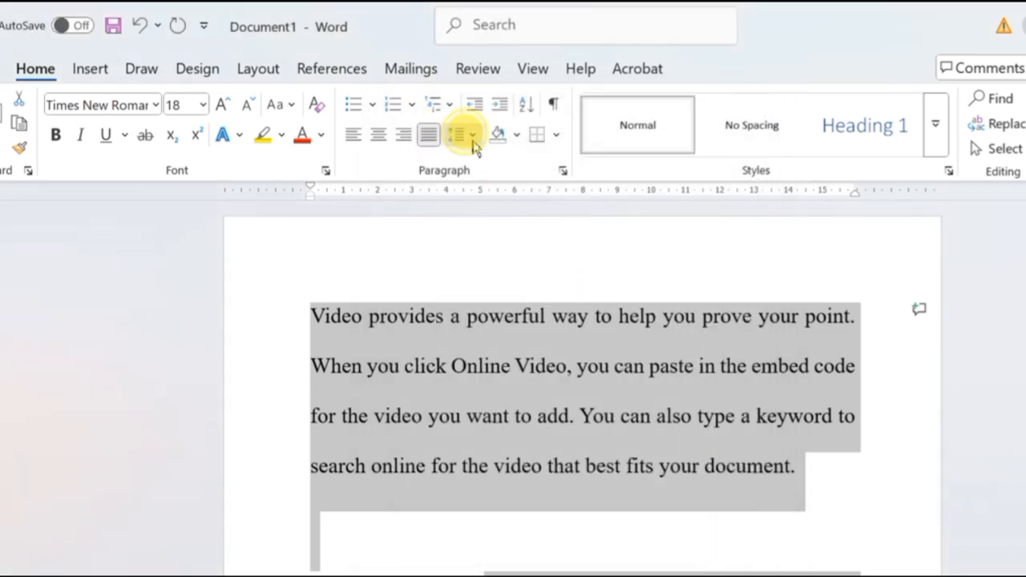
Set the whole document's line spacing to 1.0 and remove the space after its paragraphs.
{"action": "left_click", "coordinate": [457, 134]}
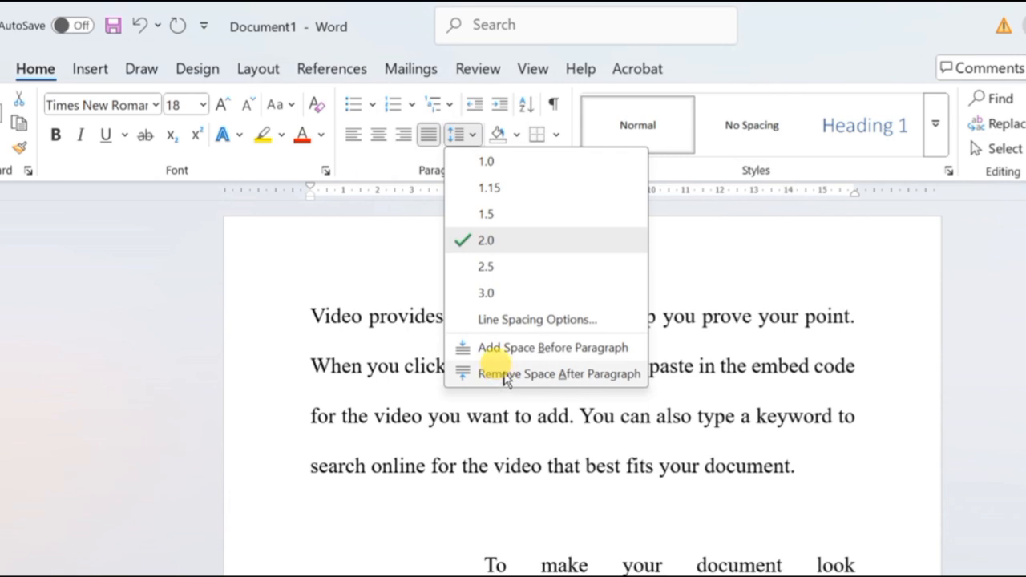
{"action": "left_click", "coordinate": [513, 162]}
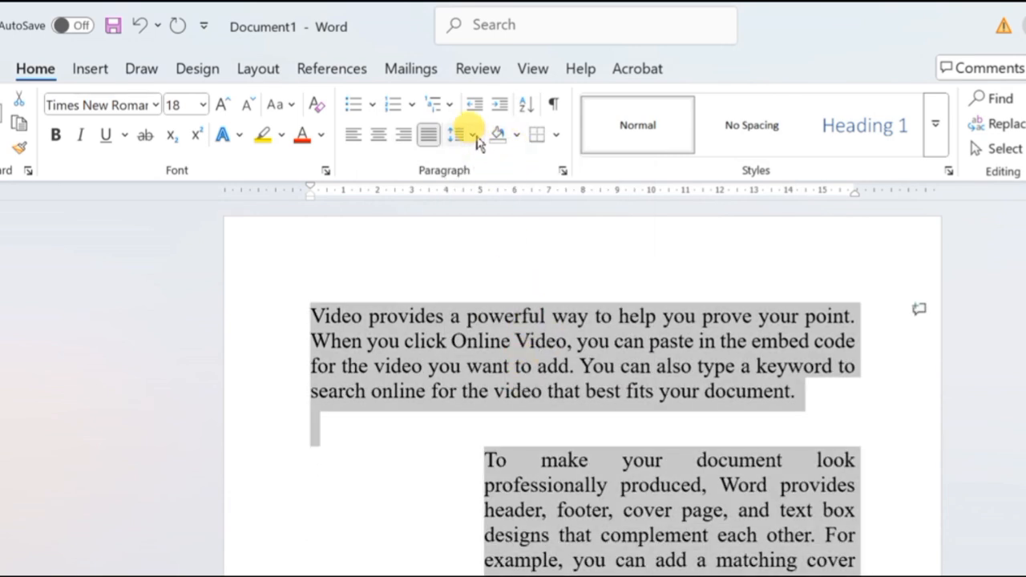
{"action": "left_click", "coordinate": [475, 137]}
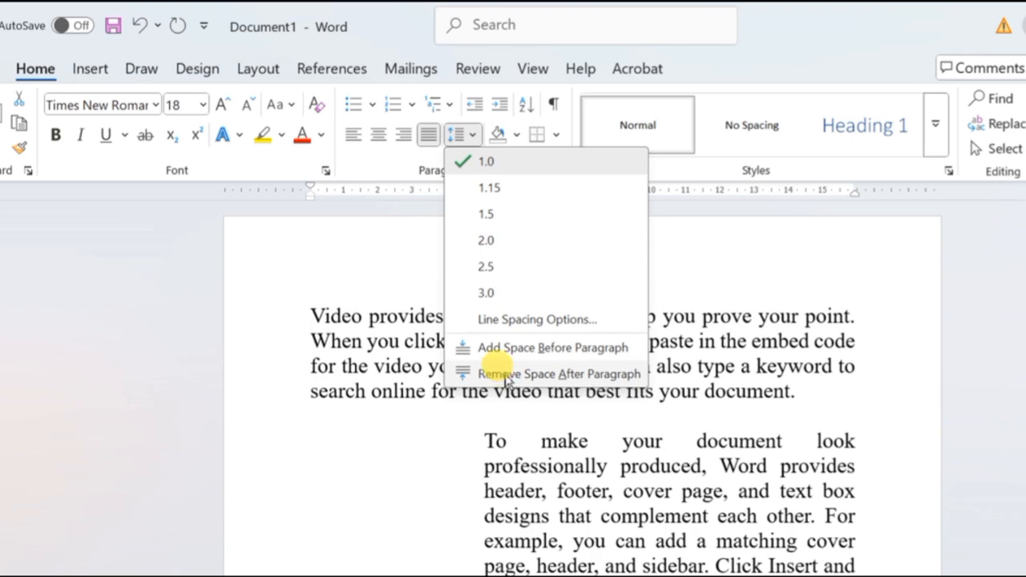
{"action": "left_click", "coordinate": [553, 375]}
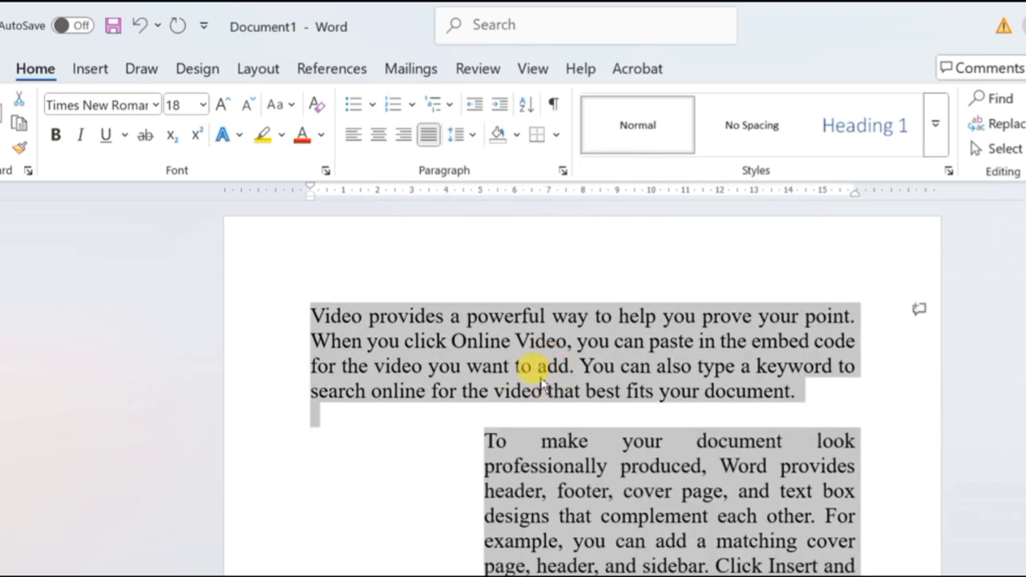
{"action": "left_click", "coordinate": [580, 436]}
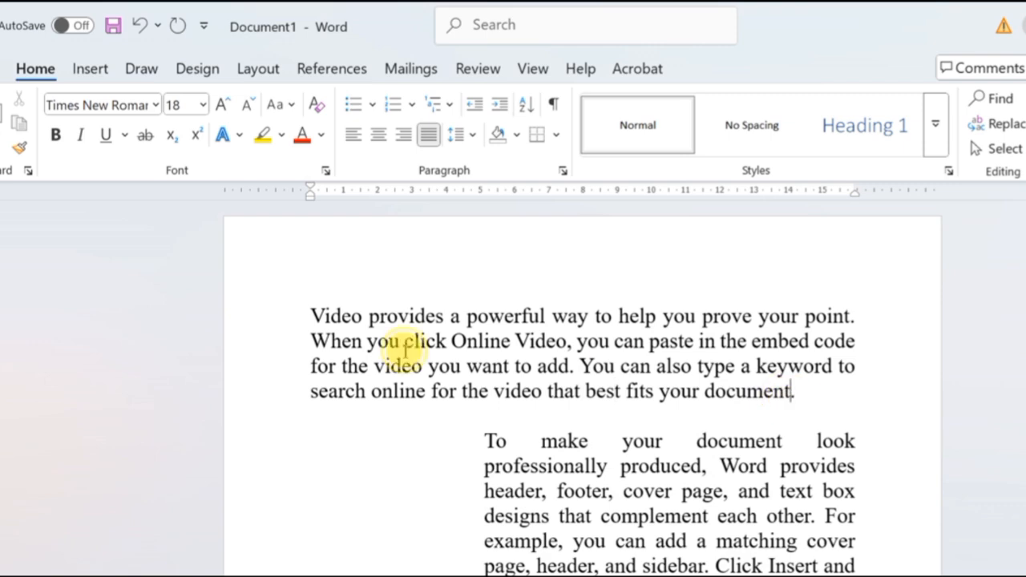
Set the first paragraph's line spacing to Multiple at .7 through the line spacing options.
{"action": "double_click", "coordinate": [234, 316]}
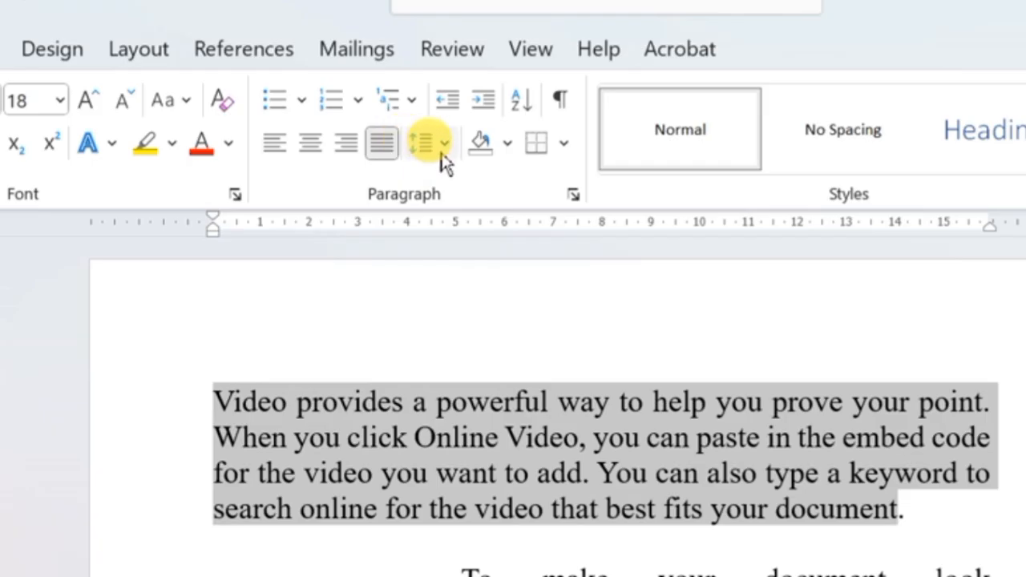
{"action": "left_click", "coordinate": [429, 143]}
{"action": "left_click", "coordinate": [515, 409]}
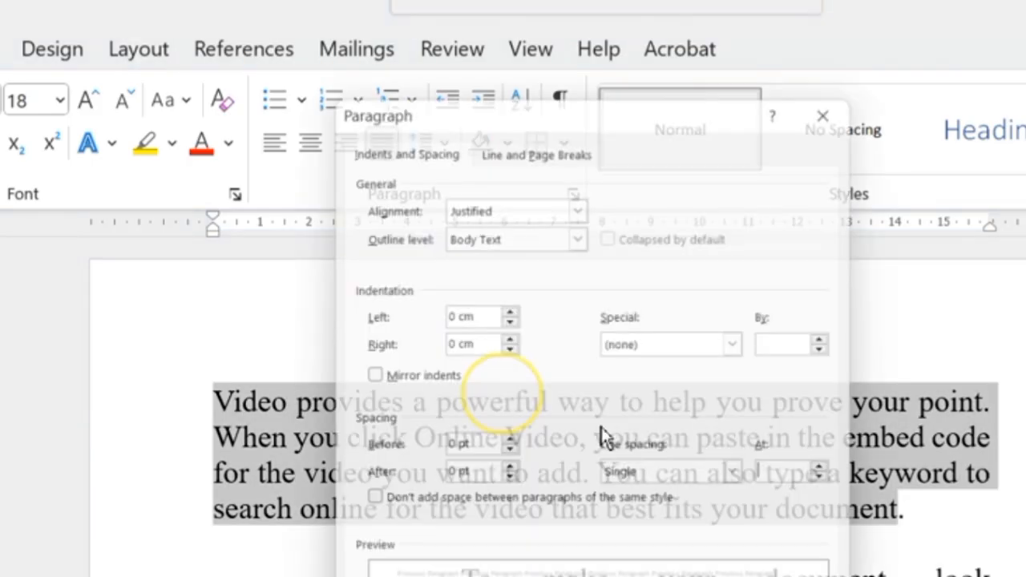
{"action": "left_click", "coordinate": [776, 478]}
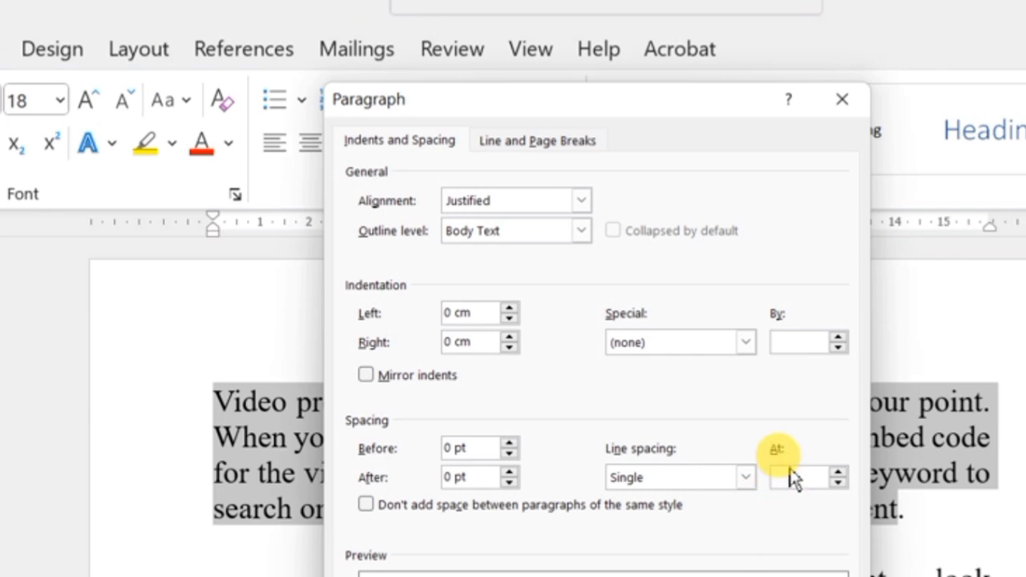
{"action": "type", "text": "1"}
{"action": "type", "text": "7"}
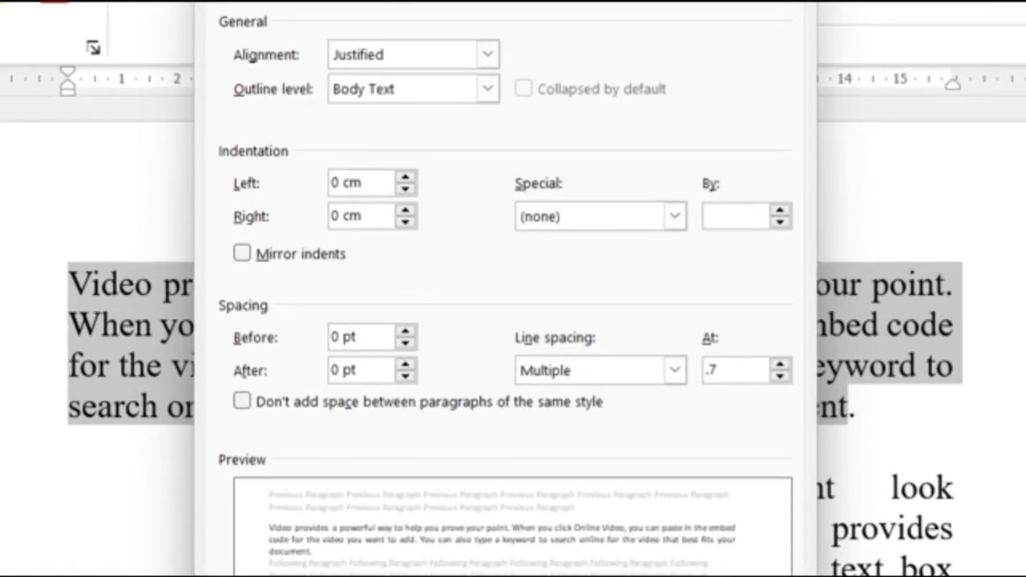
{"action": "key", "text": "Return"}
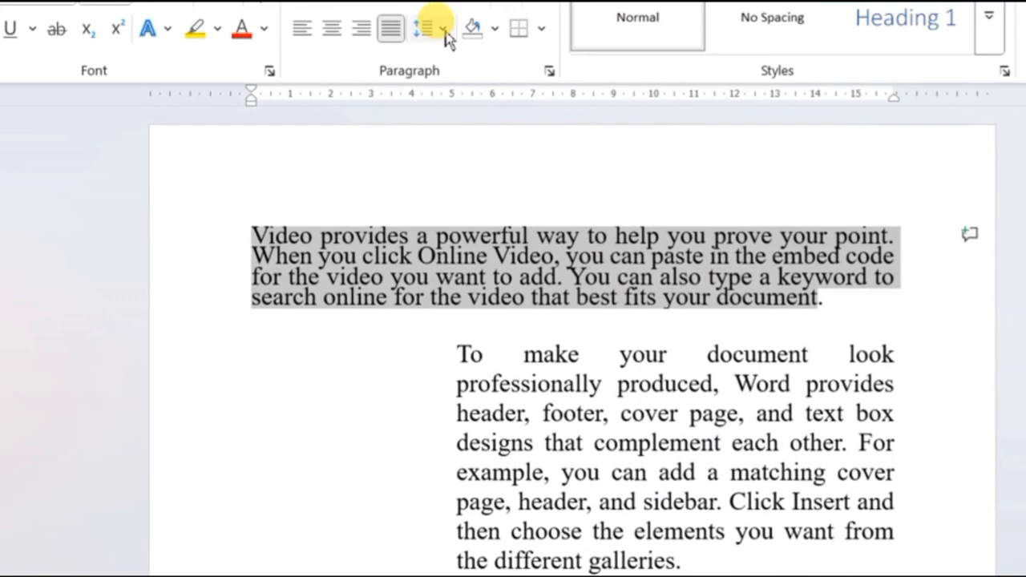
Set the line spacing of the first paragraph to 1.15.
{"action": "left_click", "coordinate": [445, 36]}
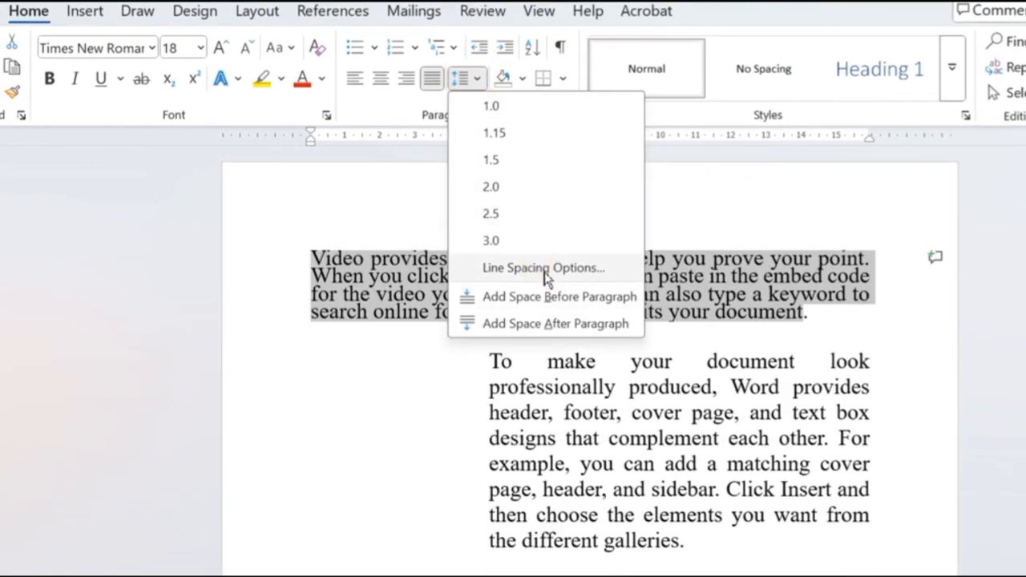
{"action": "left_click", "coordinate": [513, 133]}
{"action": "left_click", "coordinate": [748, 403]}
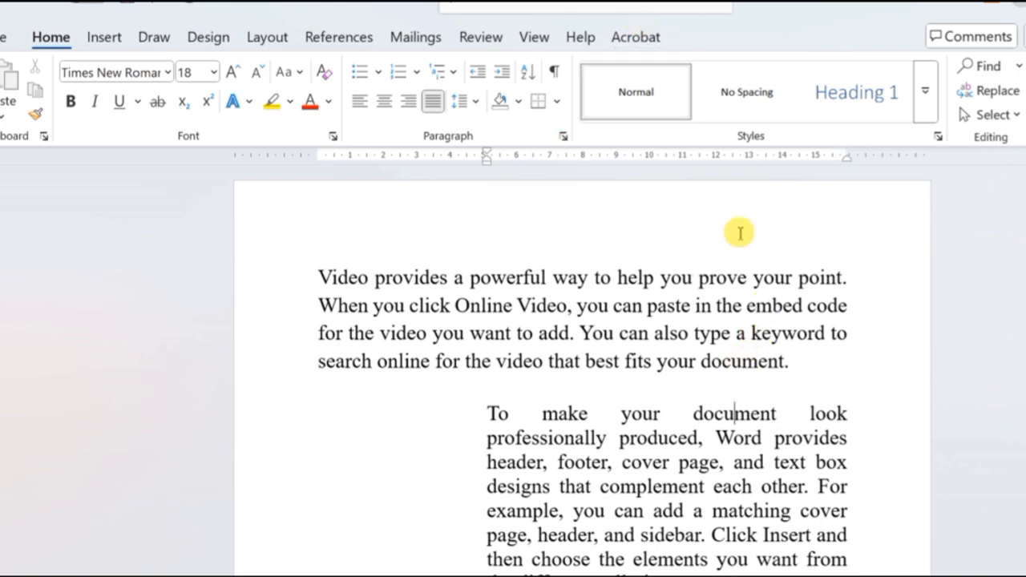
Shade the first paragraph, "Video provides a powerful way", with the light gold theme color.
{"action": "left_click", "coordinate": [610, 306]}
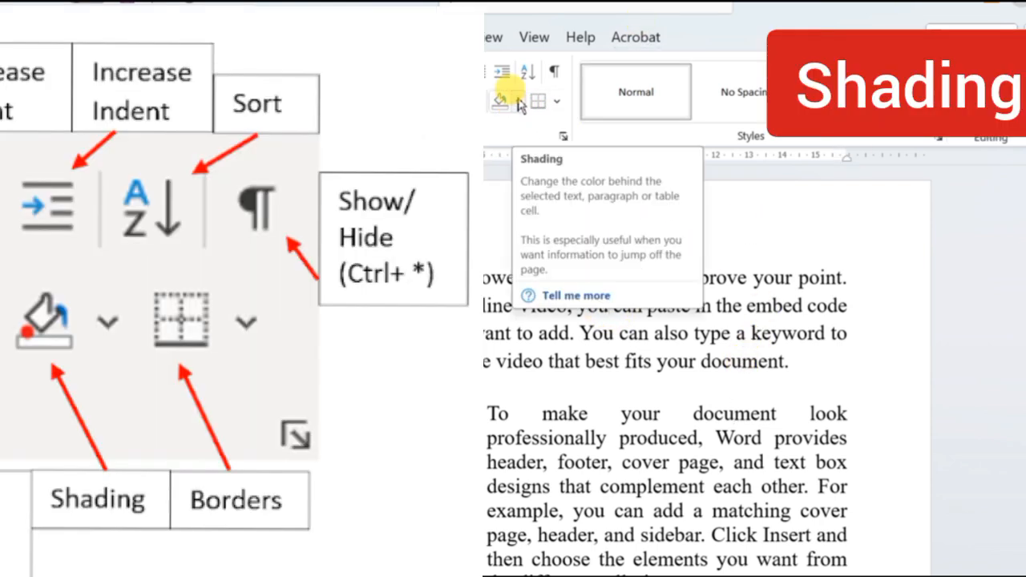
{"action": "left_click", "coordinate": [519, 102]}
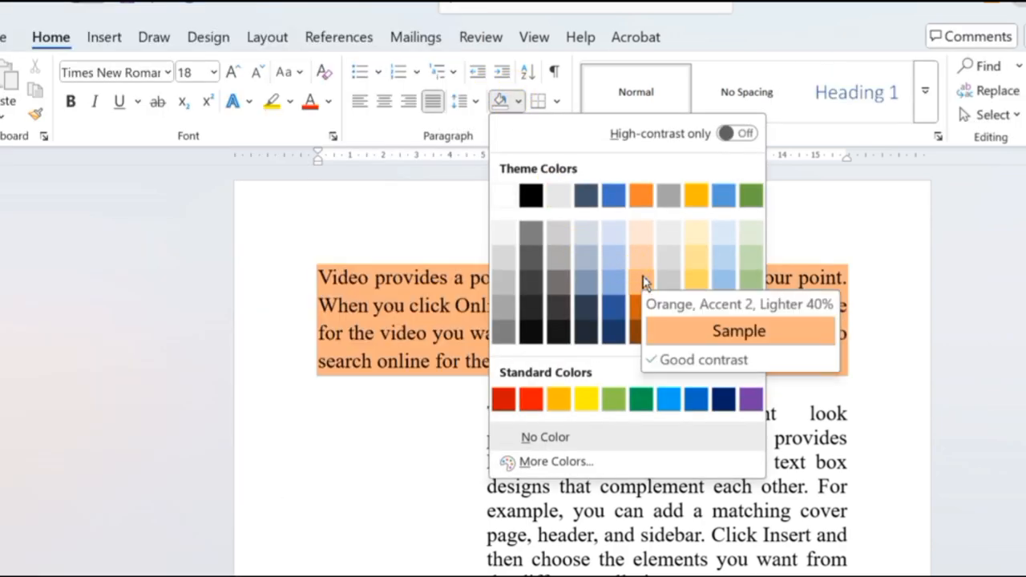
{"action": "left_click", "coordinate": [691, 254]}
Shade the indented second paragraph, "To make your document look professionally produced", with the full green theme color.
{"action": "scroll", "coordinate": [705, 305], "scroll_direction": "down", "scroll_amount": 3}
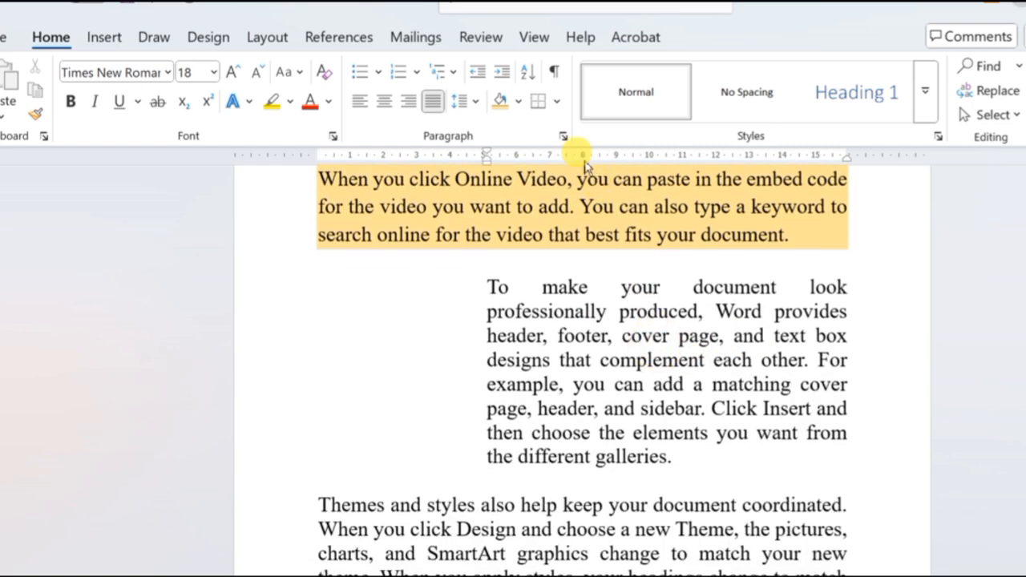
{"action": "left_click", "coordinate": [518, 101]}
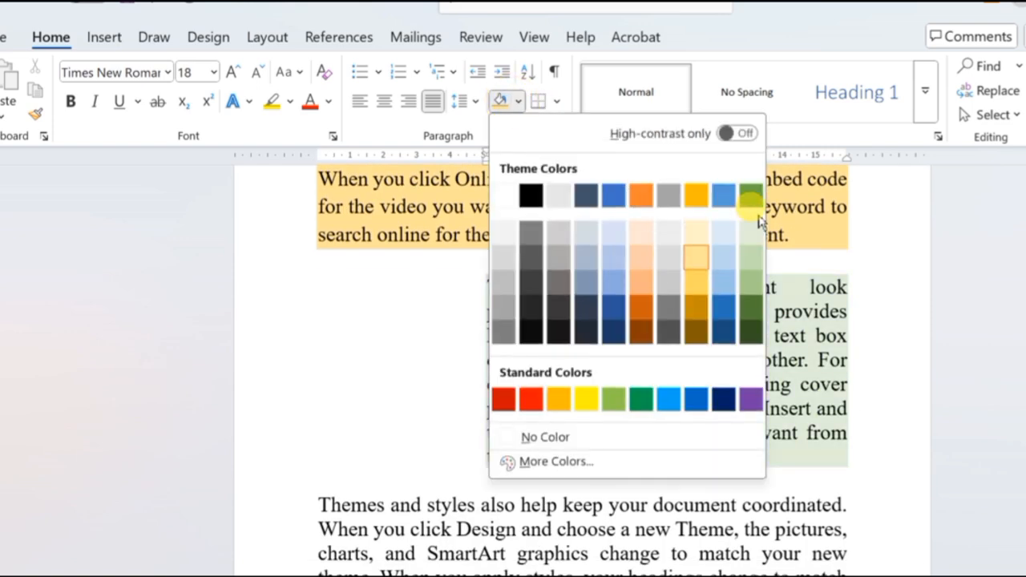
{"action": "left_click", "coordinate": [752, 194]}
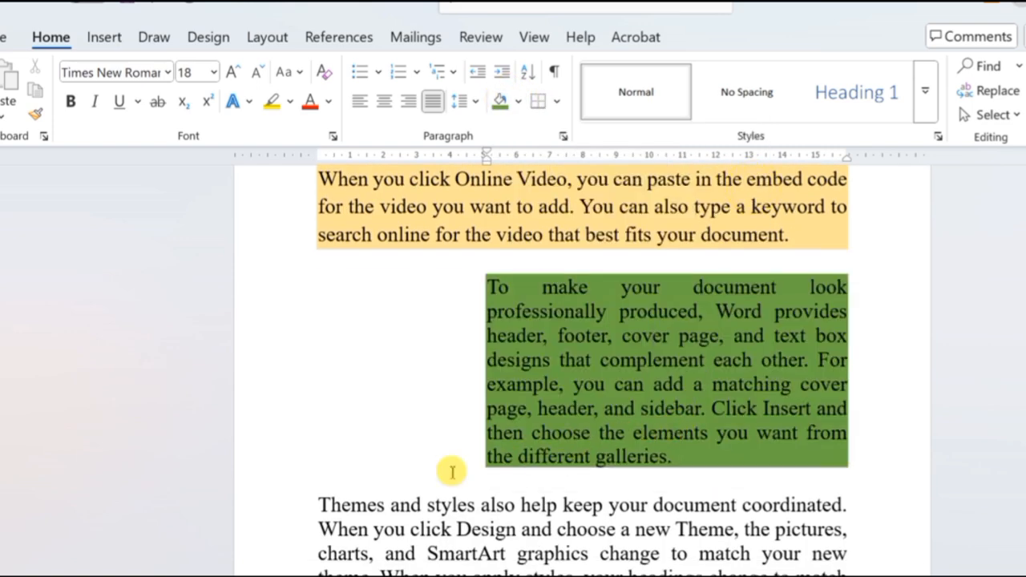
Shade the "Themes and styles" paragraph with the lightest blue theme color and review the shaded paragraphs.
{"action": "left_click", "coordinate": [378, 529]}
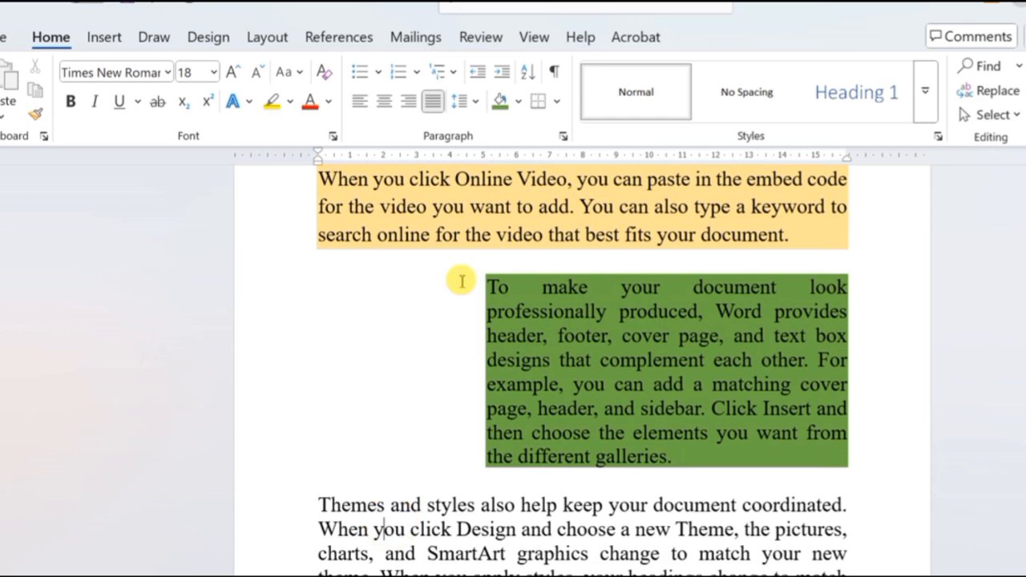
{"action": "left_click", "coordinate": [520, 103]}
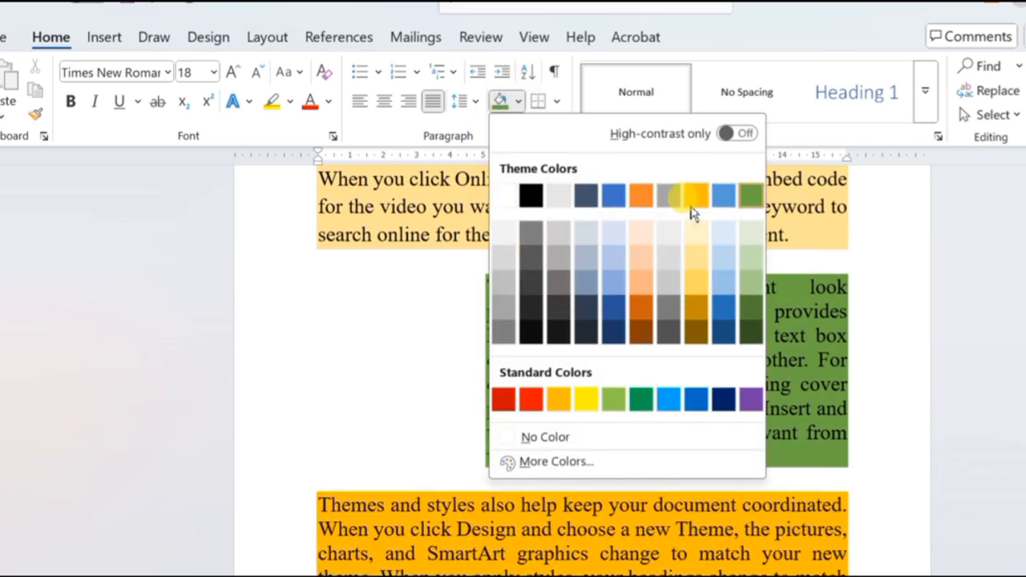
{"action": "left_click", "coordinate": [728, 234]}
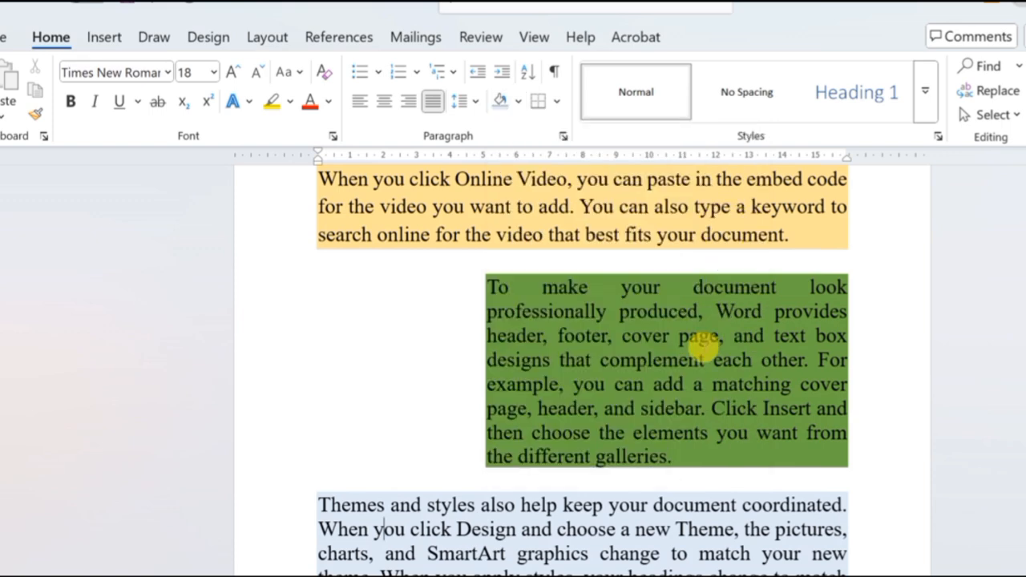
{"action": "scroll", "coordinate": [700, 341], "scroll_direction": "down", "scroll_amount": 3}
{"action": "scroll", "coordinate": [704, 346], "scroll_direction": "up", "scroll_amount": 5}
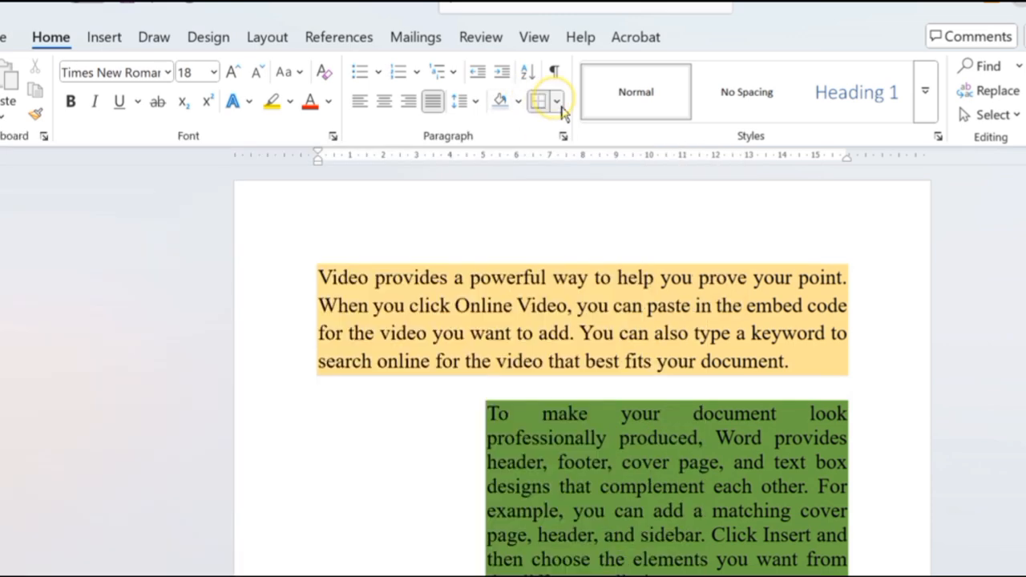
Apply All Borders to the first paragraph and No Border to its selected text.
{"action": "left_click", "coordinate": [556, 101]}
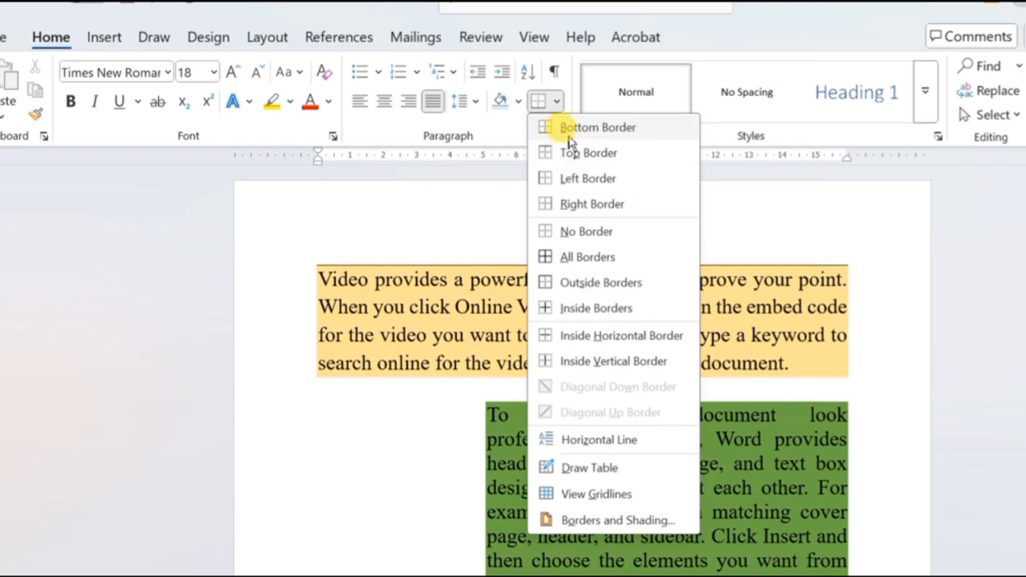
{"action": "left_click", "coordinate": [575, 264]}
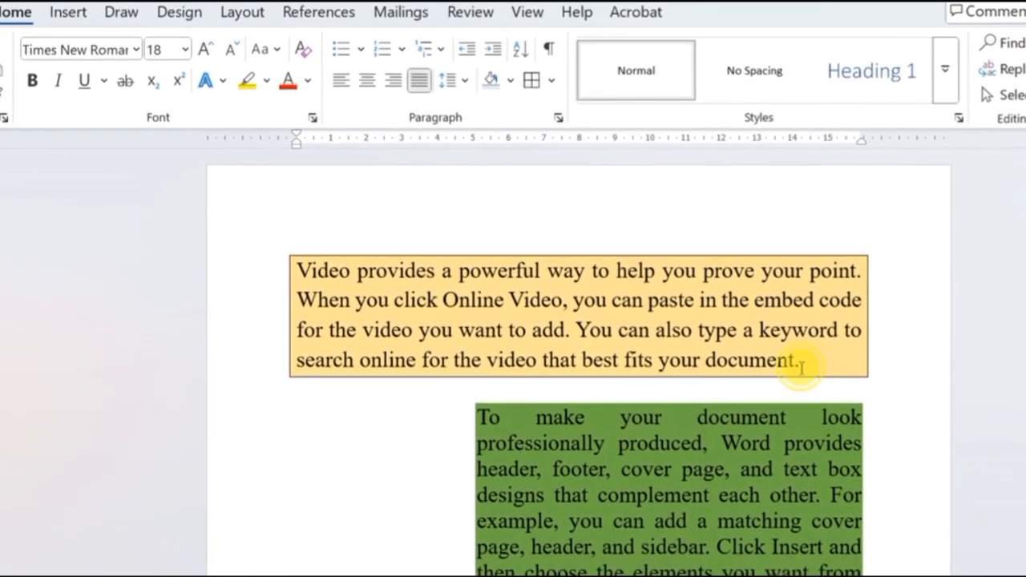
{"action": "left_click_drag", "start_coordinate": [802, 367], "coordinate": [240, 224]}
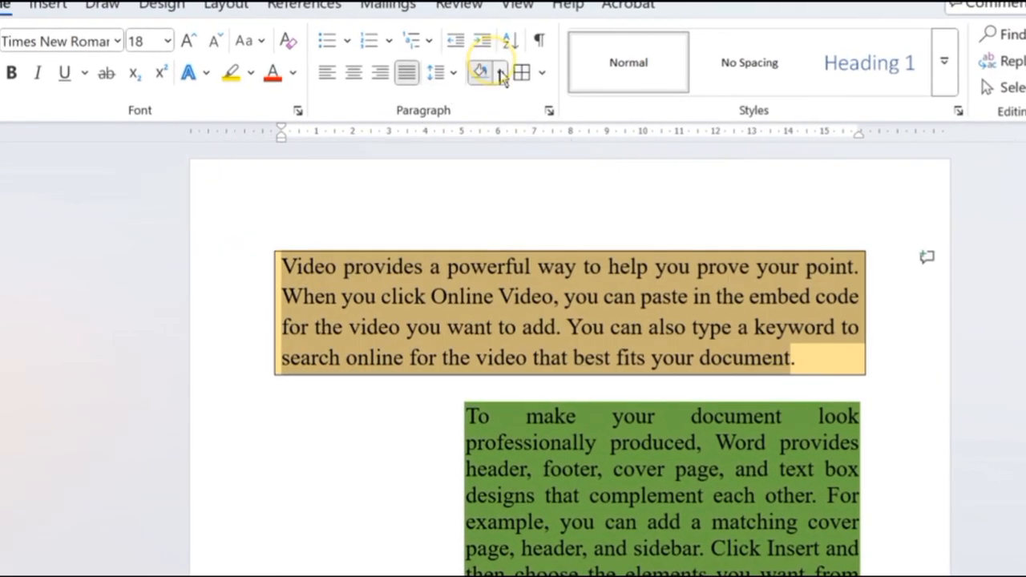
{"action": "left_click", "coordinate": [501, 73]}
{"action": "left_click", "coordinate": [543, 73]}
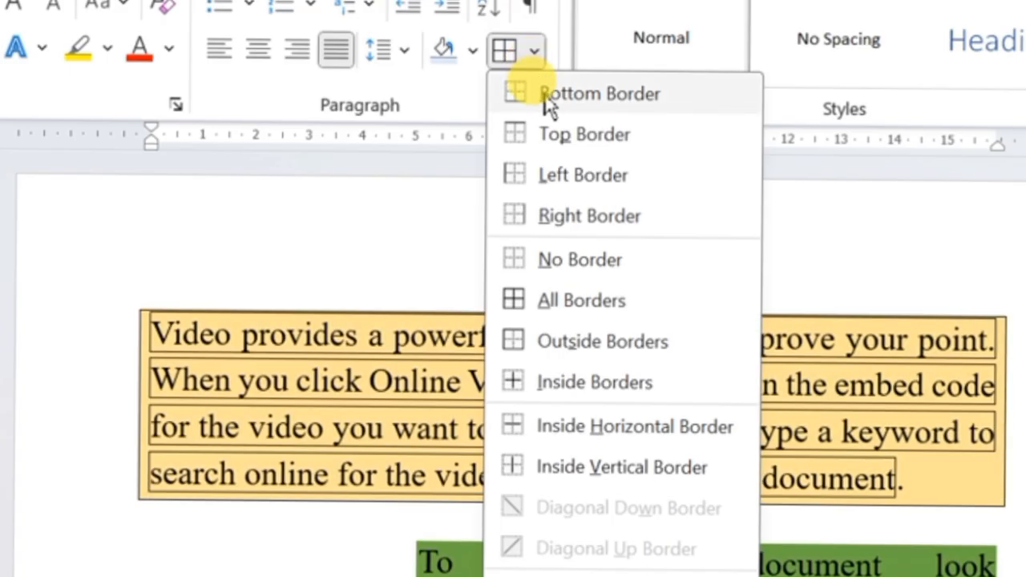
{"action": "left_click", "coordinate": [576, 271]}
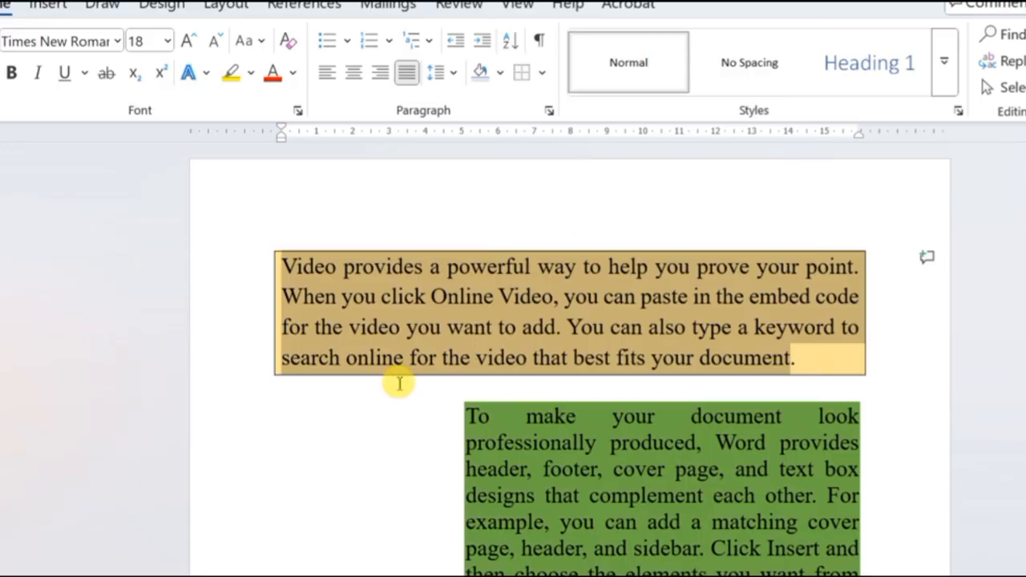
Apply Inside Borders to the first paragraph.
{"action": "left_click", "coordinate": [399, 384]}
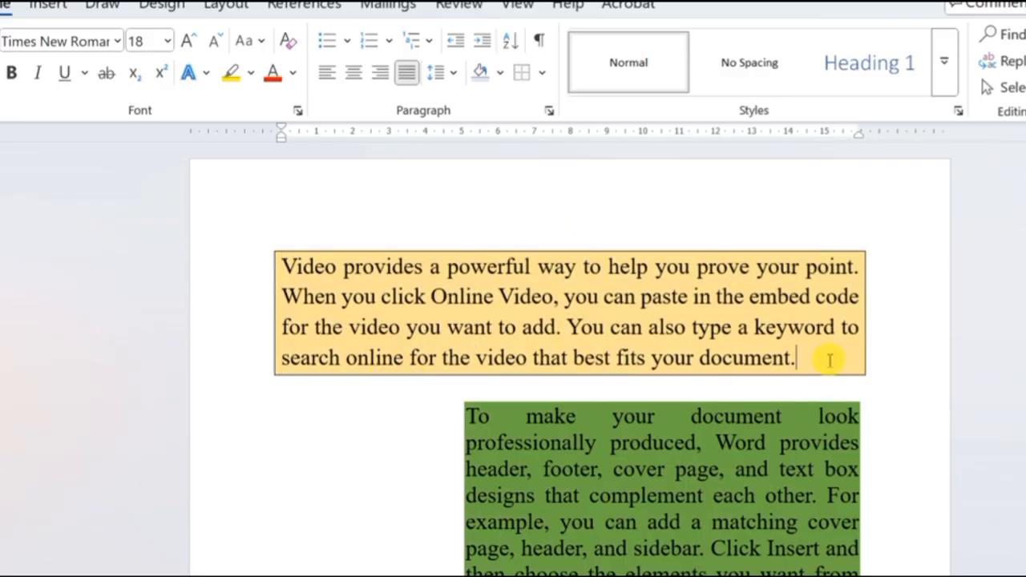
{"action": "left_click", "coordinate": [500, 73]}
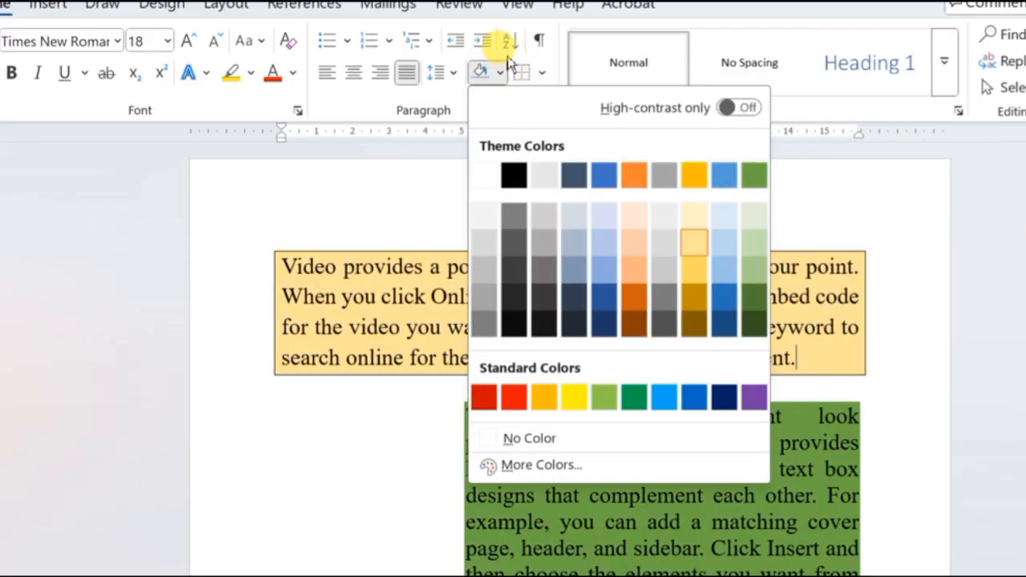
{"action": "left_click", "coordinate": [543, 73]}
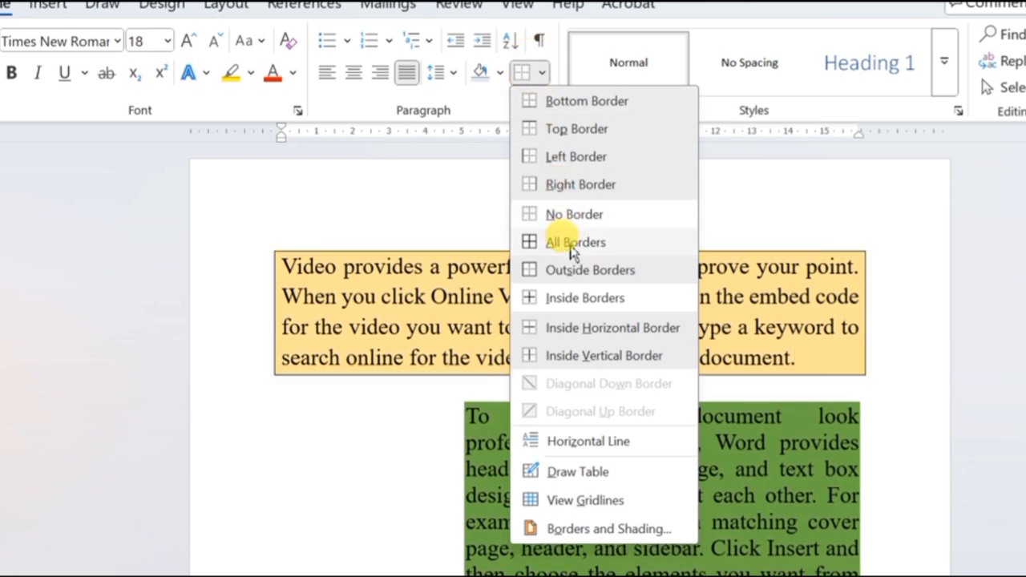
{"action": "left_click", "coordinate": [572, 301]}
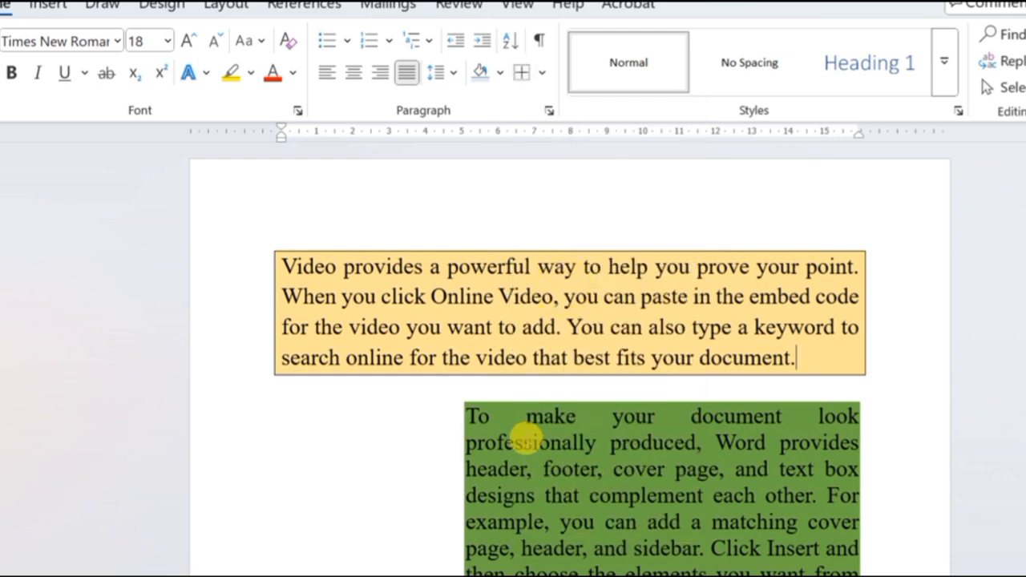
Add a box border around the green-shaded second paragraph, "To make your document look professionally produced".
{"action": "left_click", "coordinate": [536, 417]}
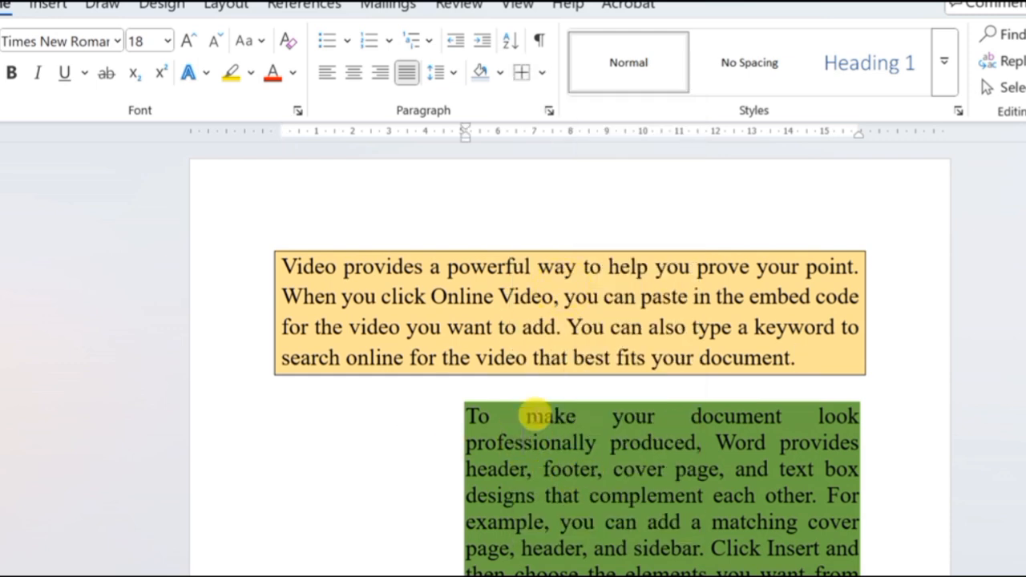
{"action": "left_click", "coordinate": [499, 73]}
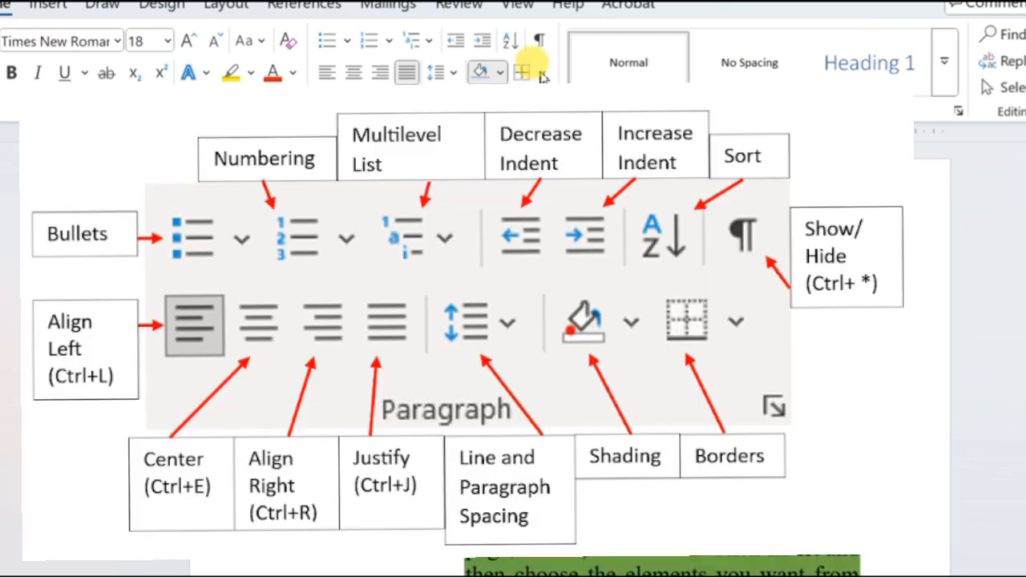
{"action": "left_click", "coordinate": [545, 74]}
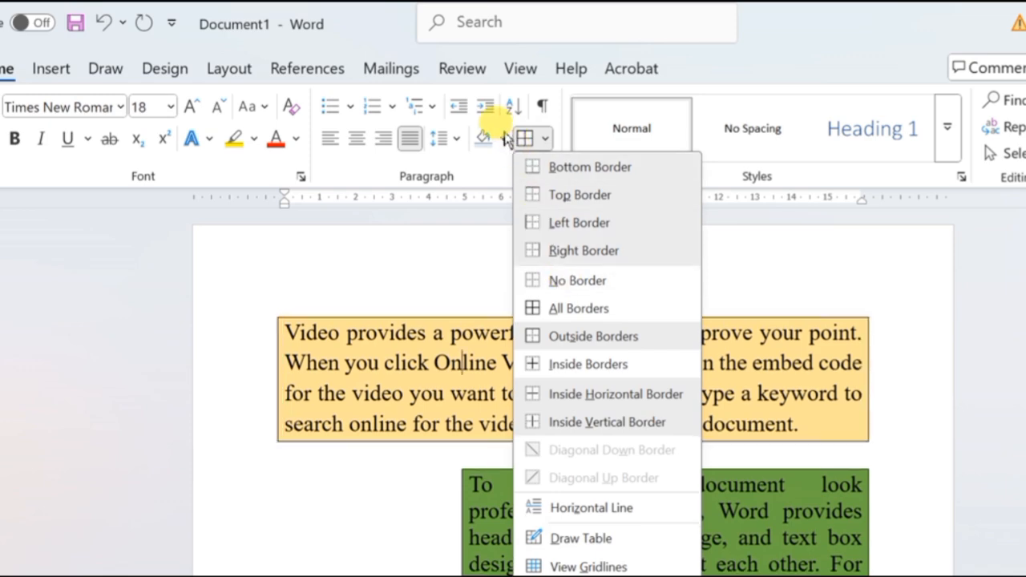
Change the shading of the bordered first paragraph, "Video provides a powerful way", to the white theme color.
{"action": "left_click", "coordinate": [503, 138]}
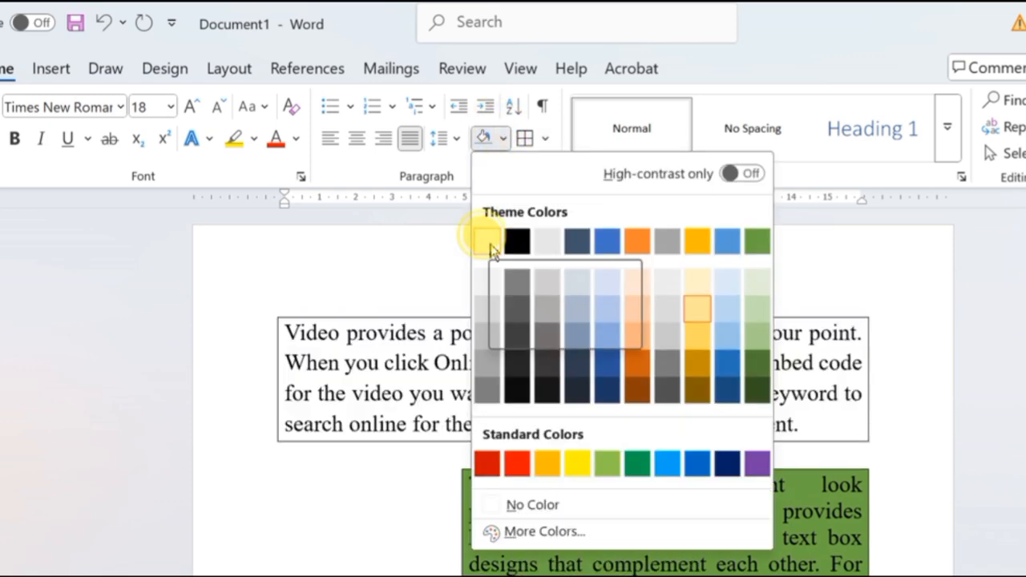
{"action": "left_click", "coordinate": [492, 245]}
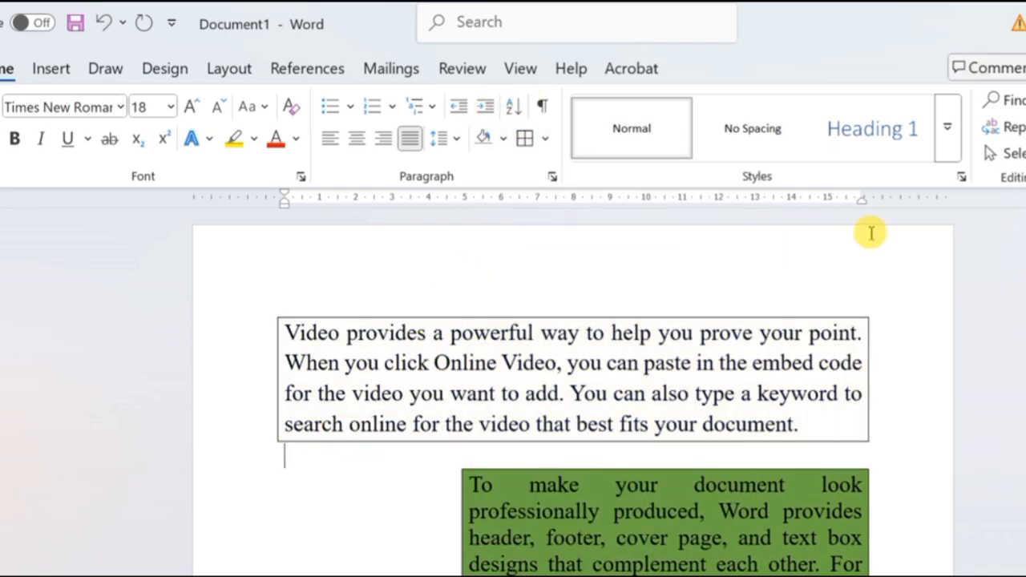
Show the paragraph marks and hidden formatting symbols, review them throughout the document, and hide them again.
{"action": "left_click", "coordinate": [544, 106]}
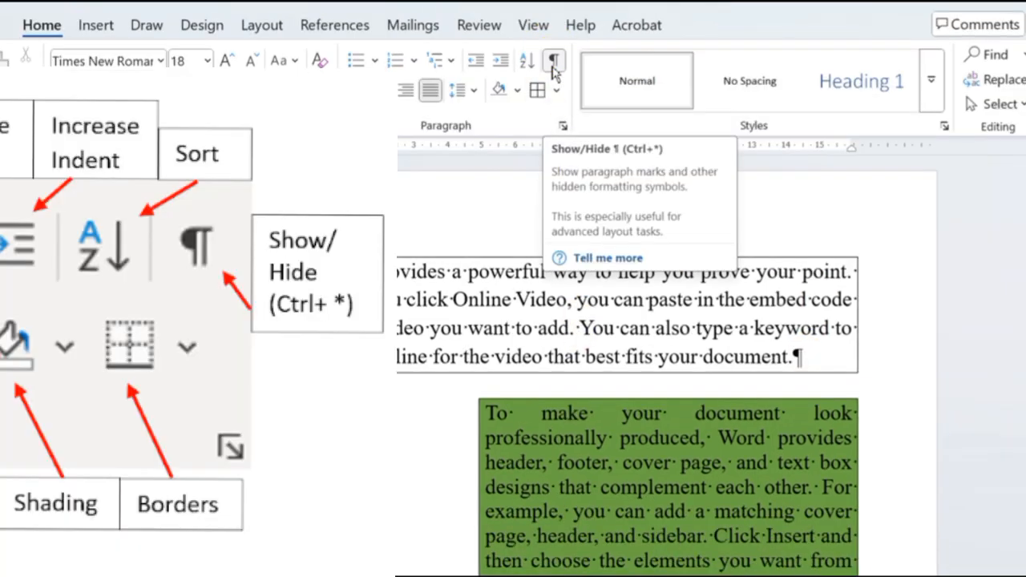
{"action": "scroll", "coordinate": [698, 357], "scroll_direction": "down", "scroll_amount": 2}
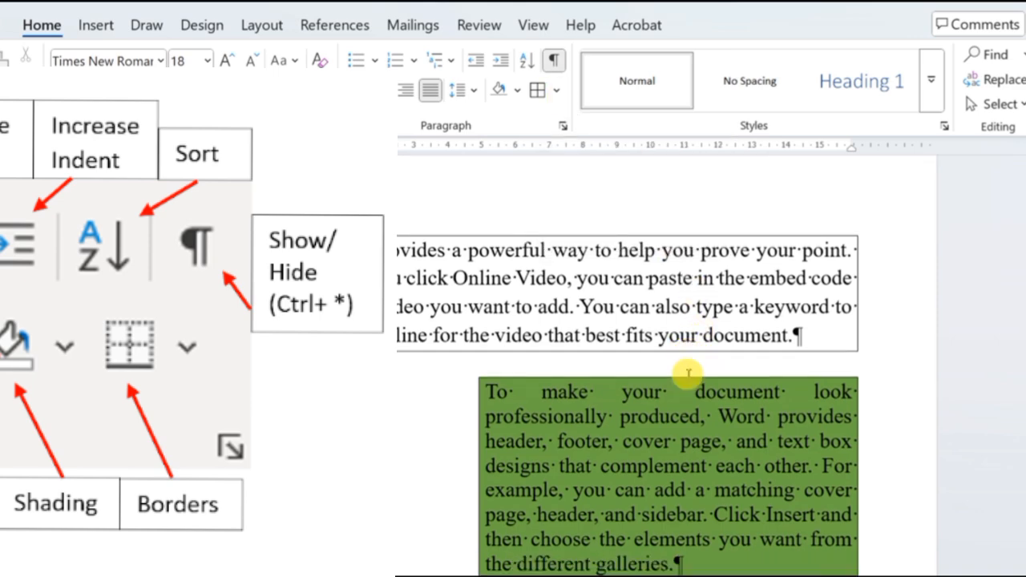
{"action": "scroll", "coordinate": [687, 415], "scroll_direction": "down", "scroll_amount": 4}
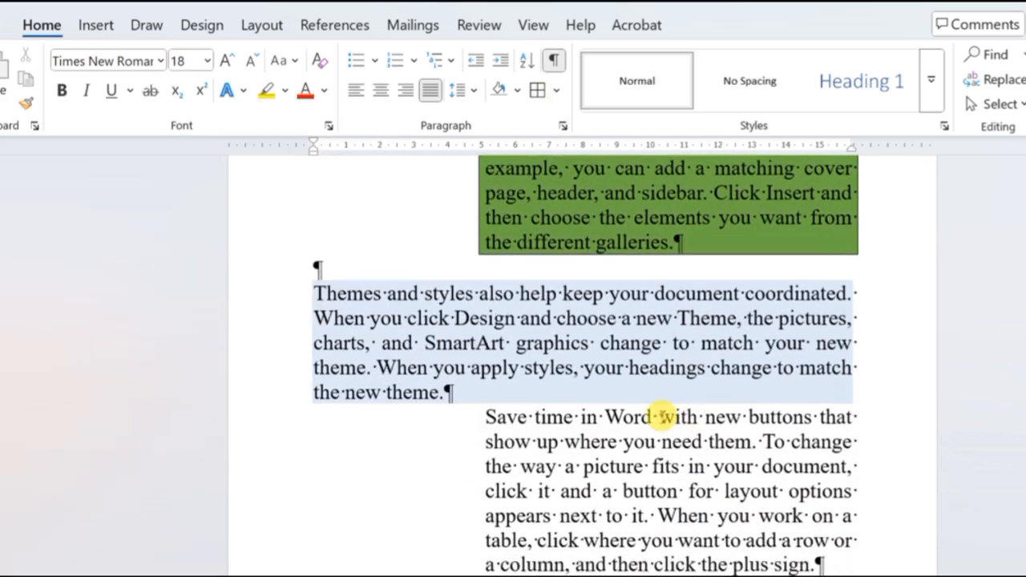
{"action": "scroll", "coordinate": [581, 416], "scroll_direction": "down", "scroll_amount": 6}
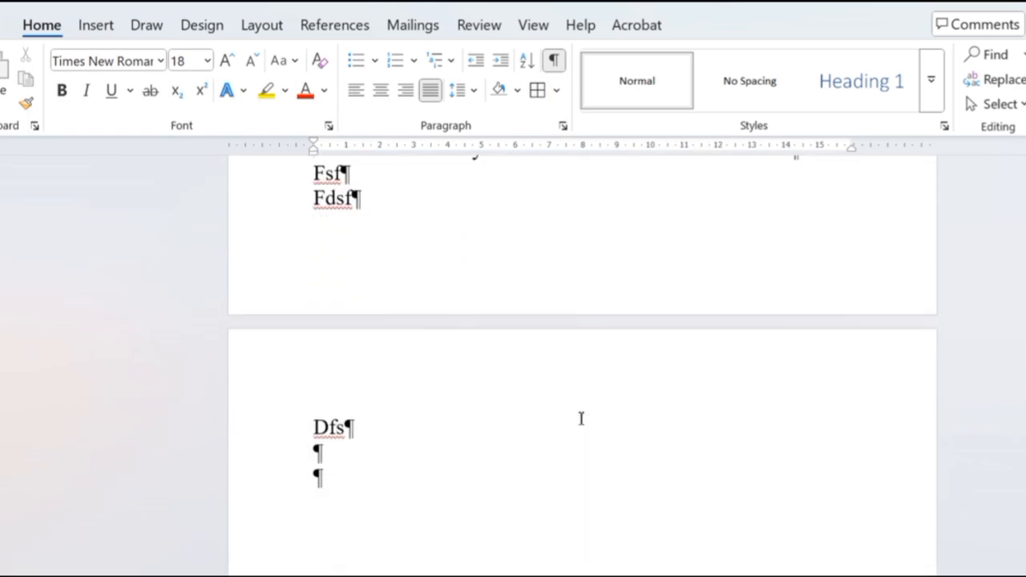
{"action": "scroll", "coordinate": [582, 418], "scroll_direction": "up", "scroll_amount": 3}
{"action": "scroll", "coordinate": [581, 418], "scroll_direction": "up", "scroll_amount": 9}
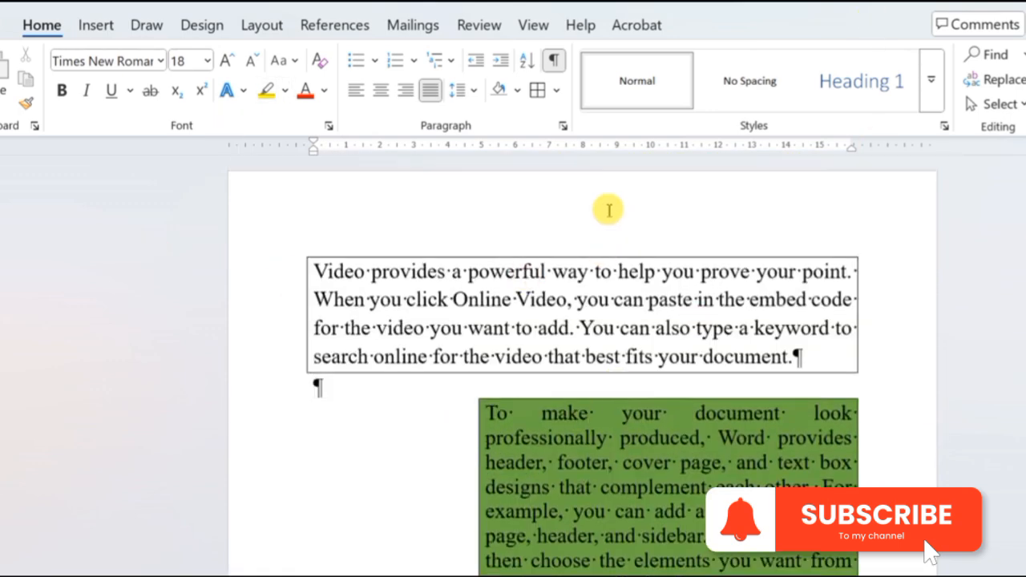
{"action": "left_click", "coordinate": [555, 61]}
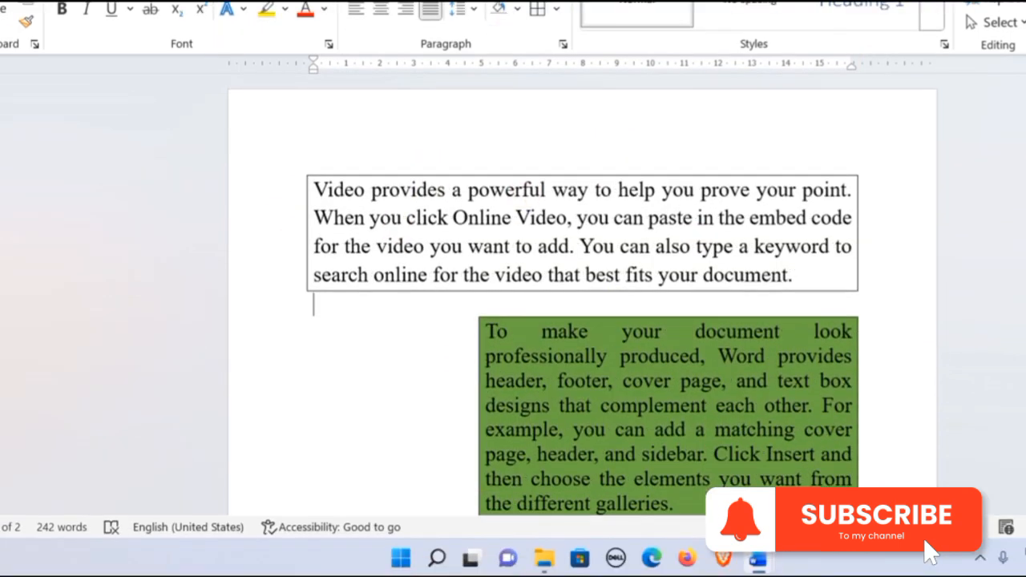
{"action": "left_click", "coordinate": [479, 217]}
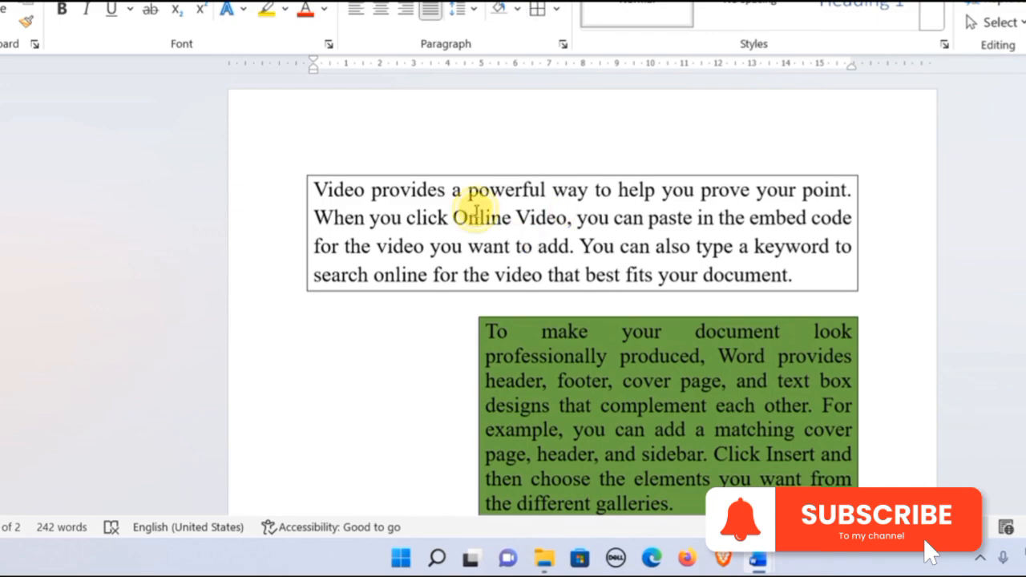
{"action": "scroll", "coordinate": [548, 419], "scroll_direction": "up", "scroll_amount": 5}
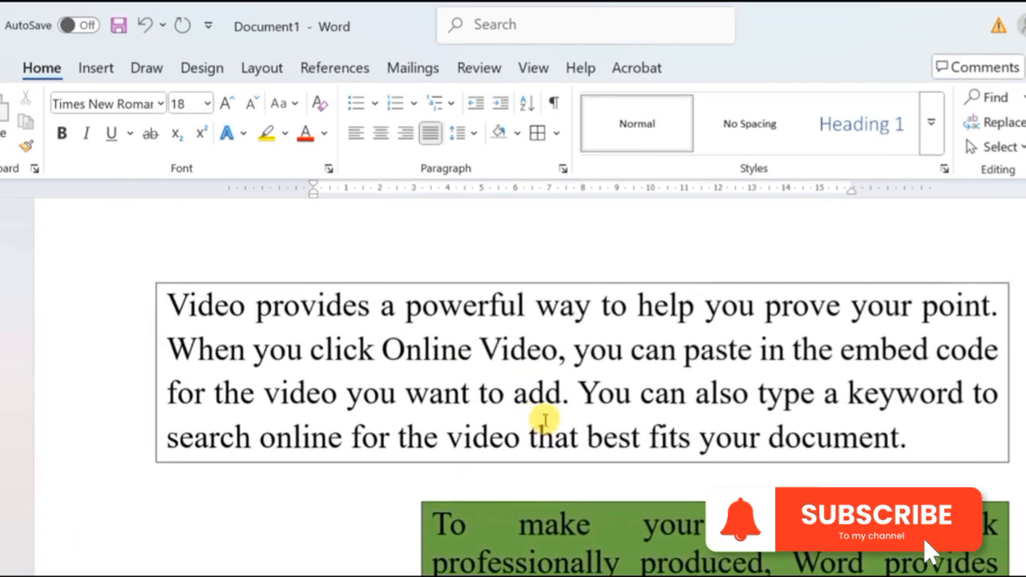
{"action": "scroll", "coordinate": [546, 420], "scroll_direction": "down", "scroll_amount": 5}
{"action": "scroll", "coordinate": [542, 421], "scroll_direction": "down", "scroll_amount": 5}
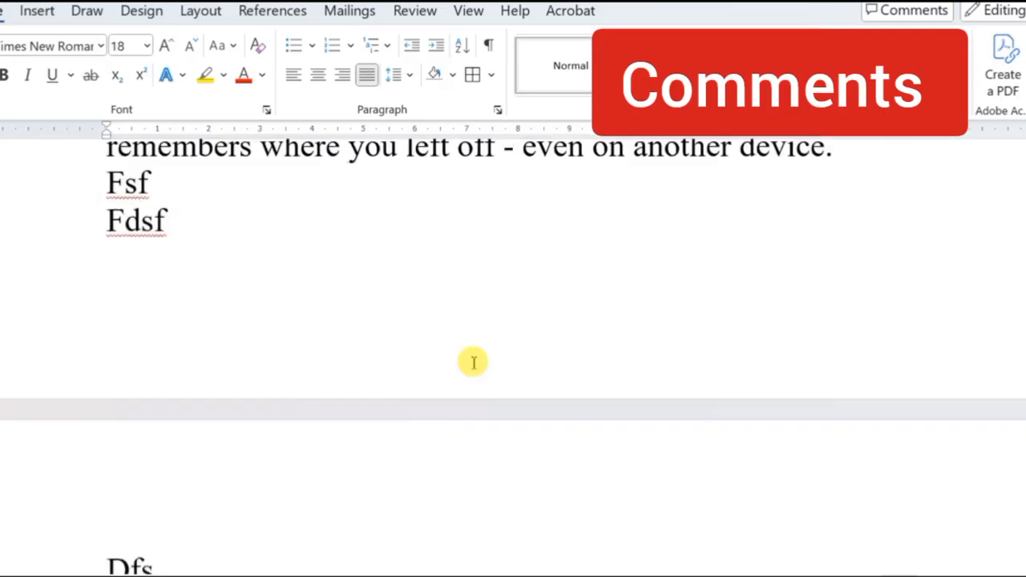
{"action": "scroll", "coordinate": [538, 423], "scroll_direction": "up", "scroll_amount": 5}
{"action": "scroll", "coordinate": [474, 363], "scroll_direction": "up", "scroll_amount": 5}
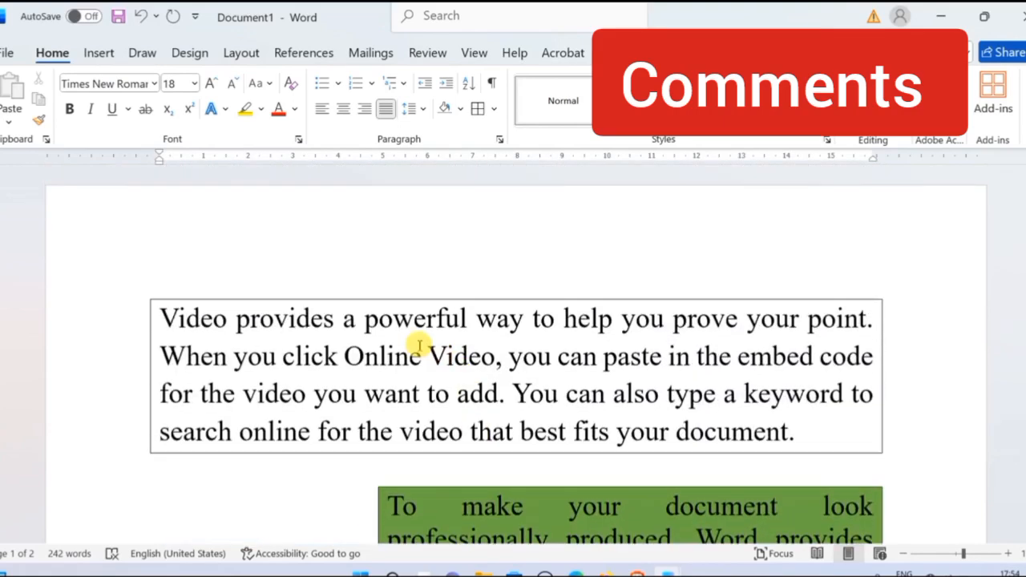
Left-align all text in the document, trying center alignment before setting it back to left.
{"action": "key", "text": "ctrl+a"}
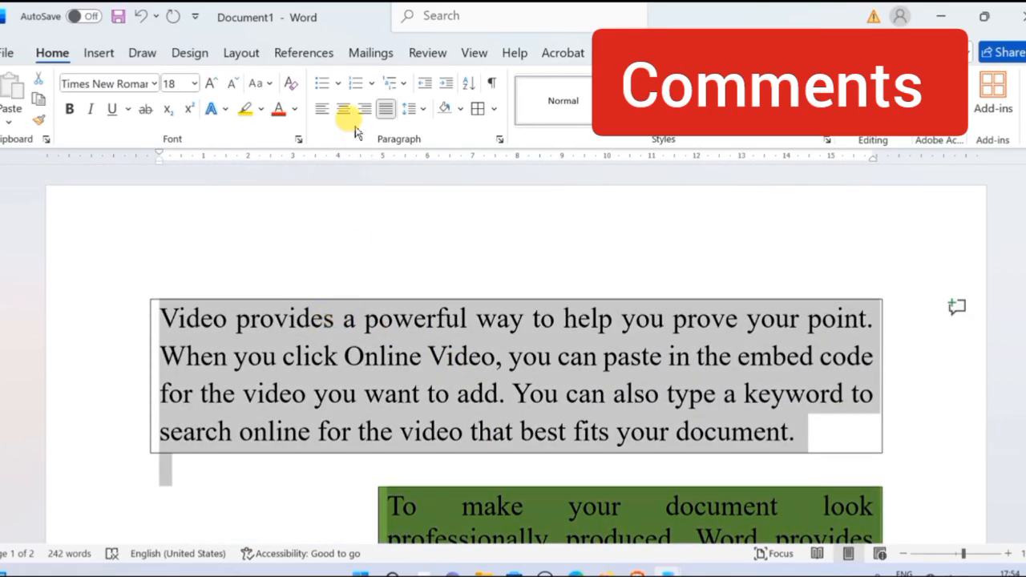
{"action": "left_click", "coordinate": [322, 109]}
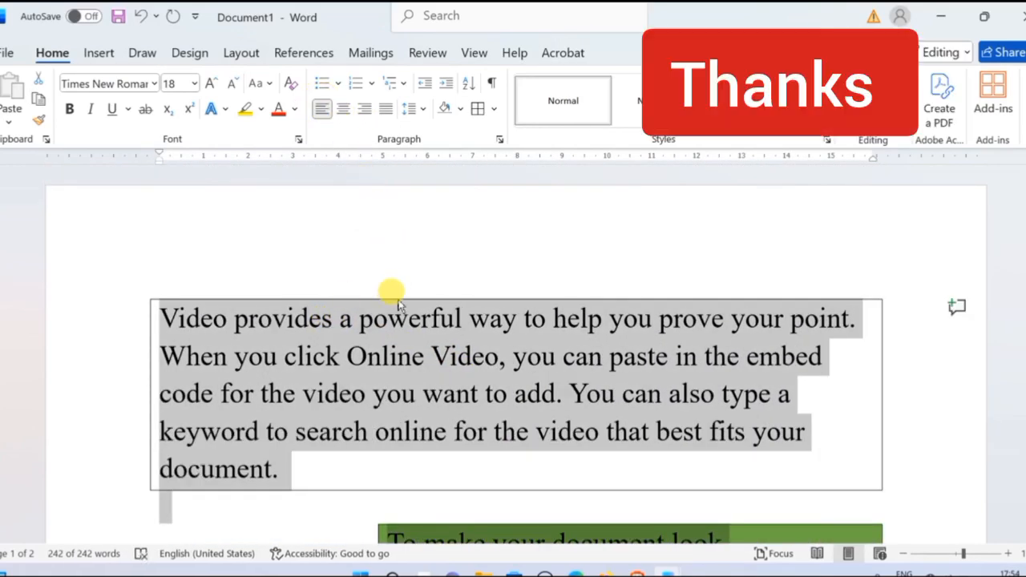
{"action": "scroll", "coordinate": [398, 303], "scroll_direction": "down", "scroll_amount": 5}
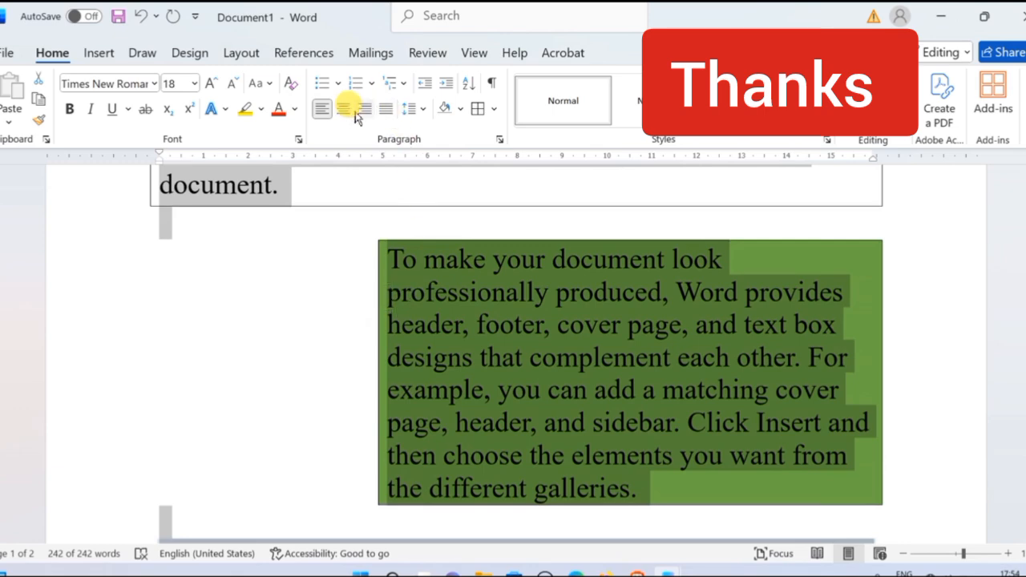
{"action": "left_click", "coordinate": [343, 108]}
{"action": "left_click", "coordinate": [322, 110]}
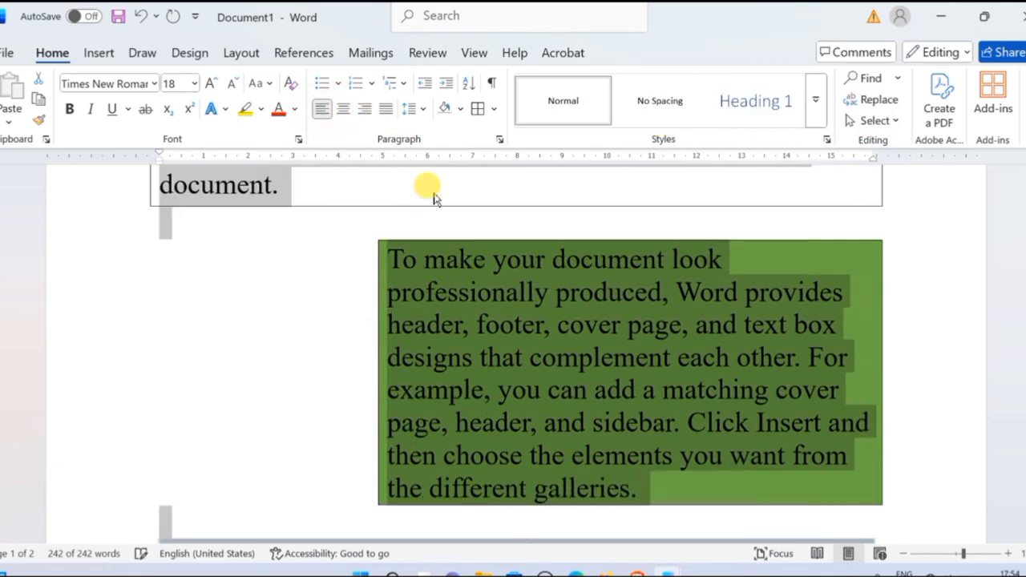